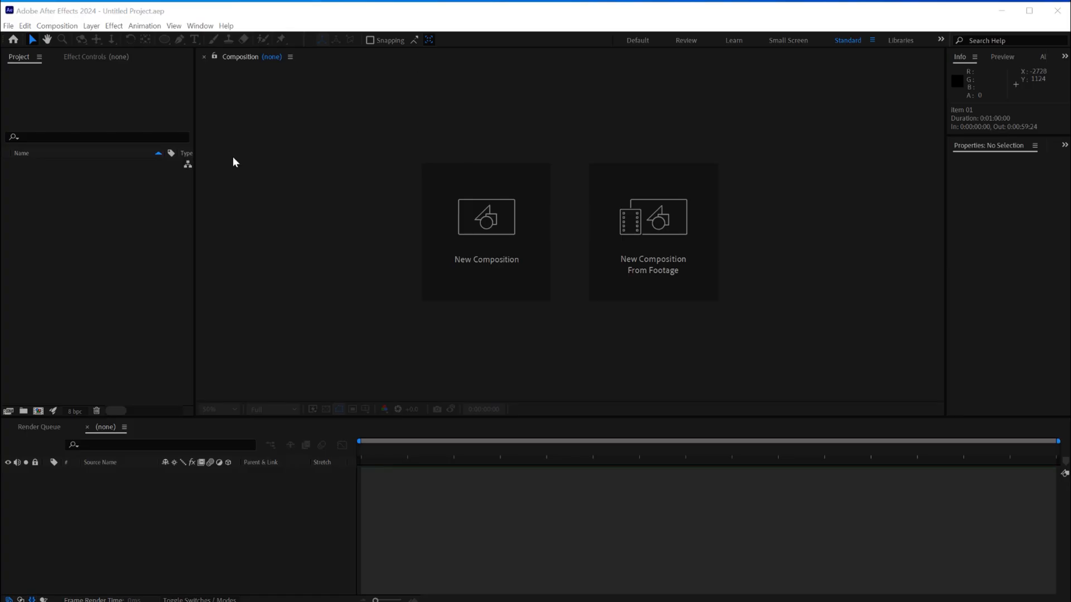
- Create a new composition named "item 01" with a size of 800 x 1000 px
right_click(98, 206)
click(114, 206)
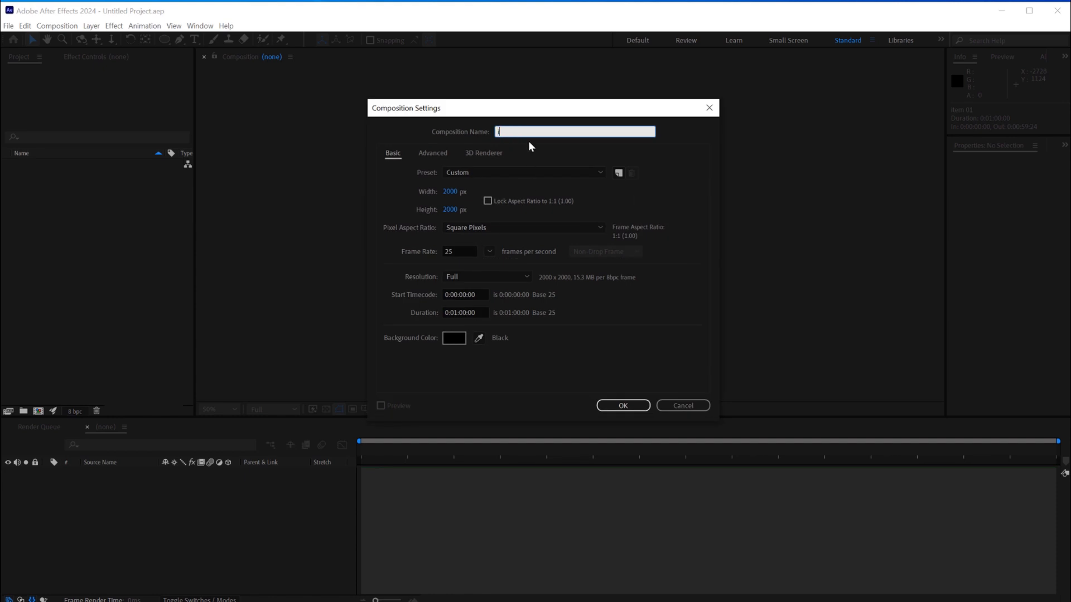
text(item 01)
click(453, 191)
text(800)
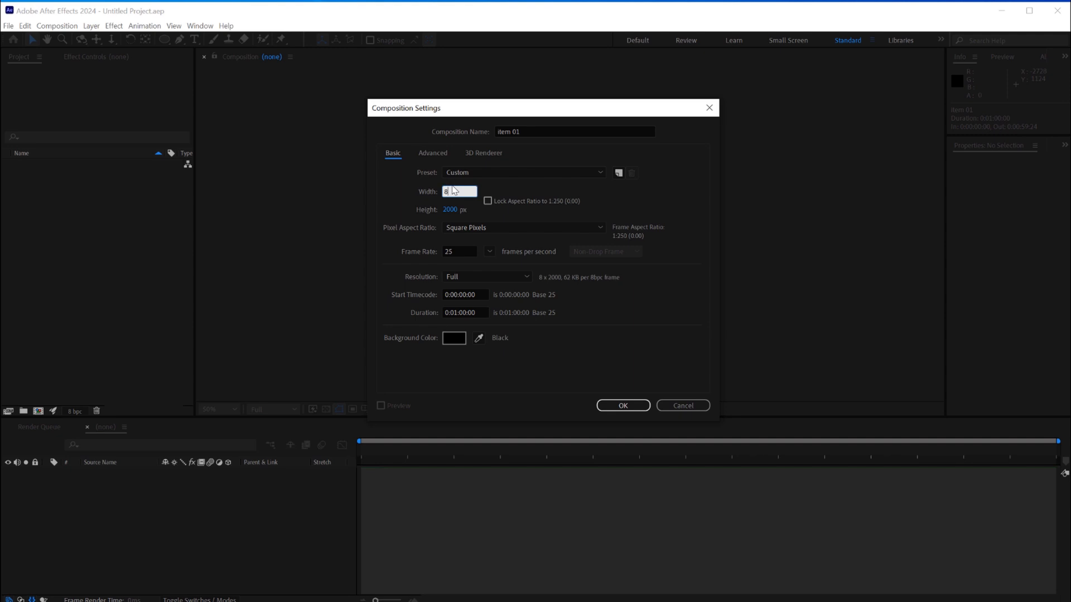
text(1000)
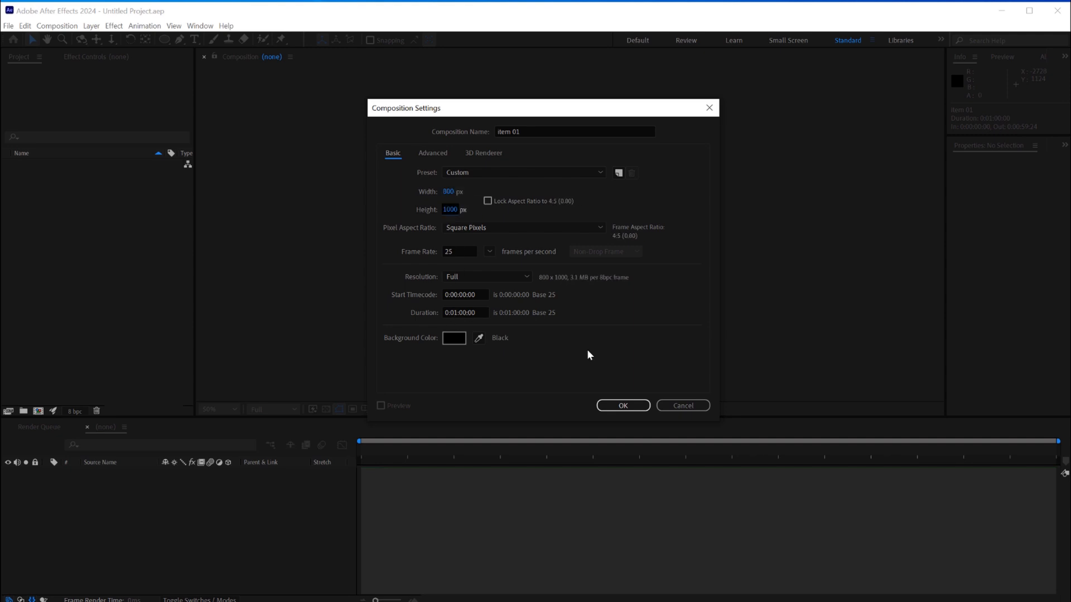
click(619, 406)
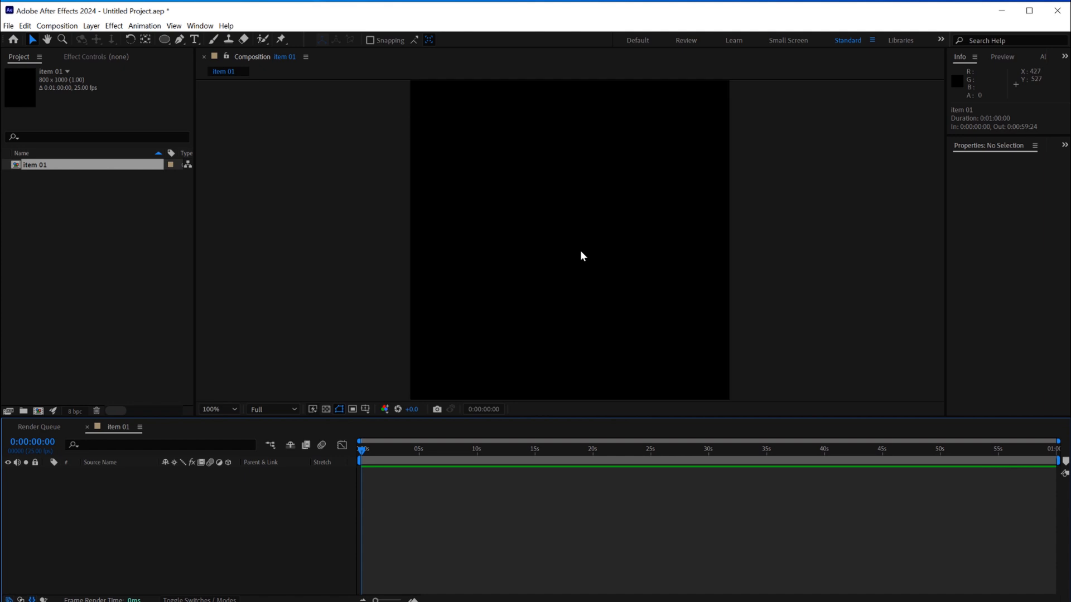
- Add a dark gray 800 x 1000 px solid and raise it to about Y -396, leaving a strip along the composition's upper edge
right_click(487, 495)
mouse_move(508, 497)
click(681, 525)
click(260, 307)
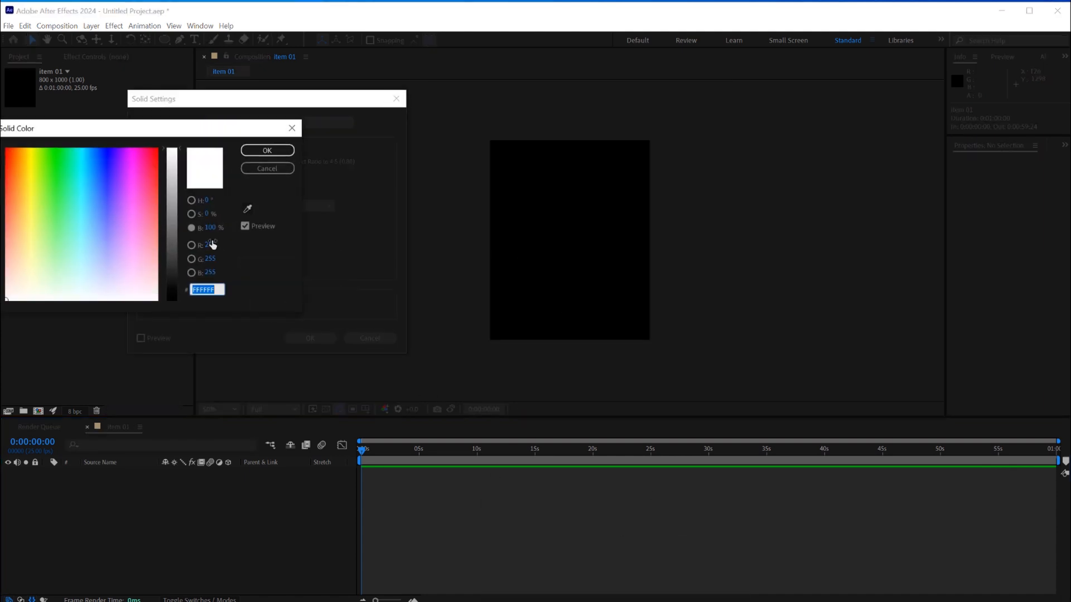
drag(172, 255, 172, 273)
click(267, 151)
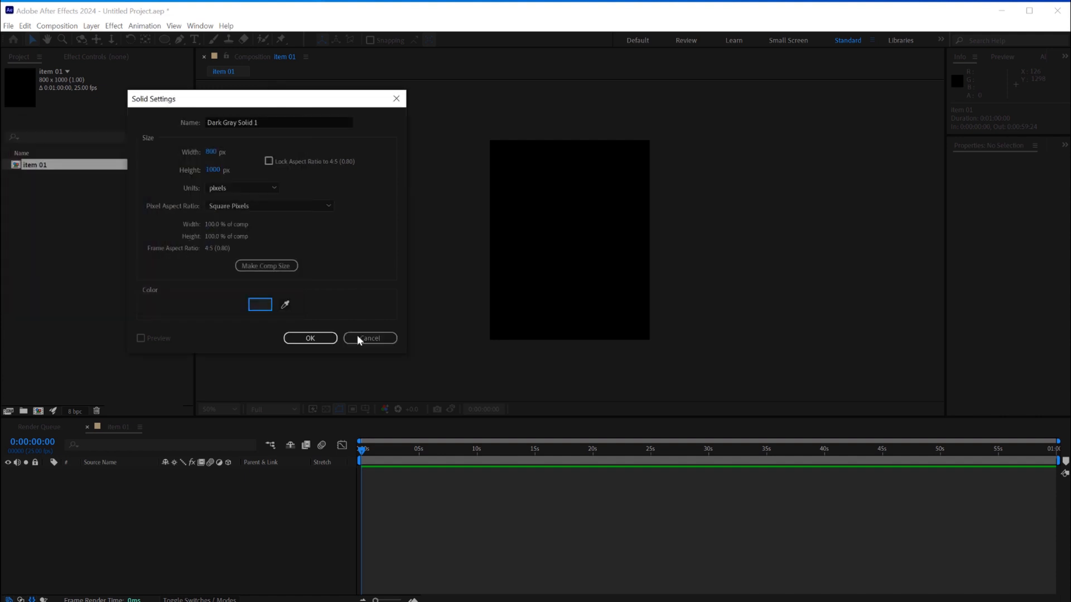
drag(570, 306, 568, 127)
- Add a red (FF0000) solid and move it to about 962, 1380, leaving a small block in the composition's lower-right corner
right_click(475, 524)
mouse_move(495, 526)
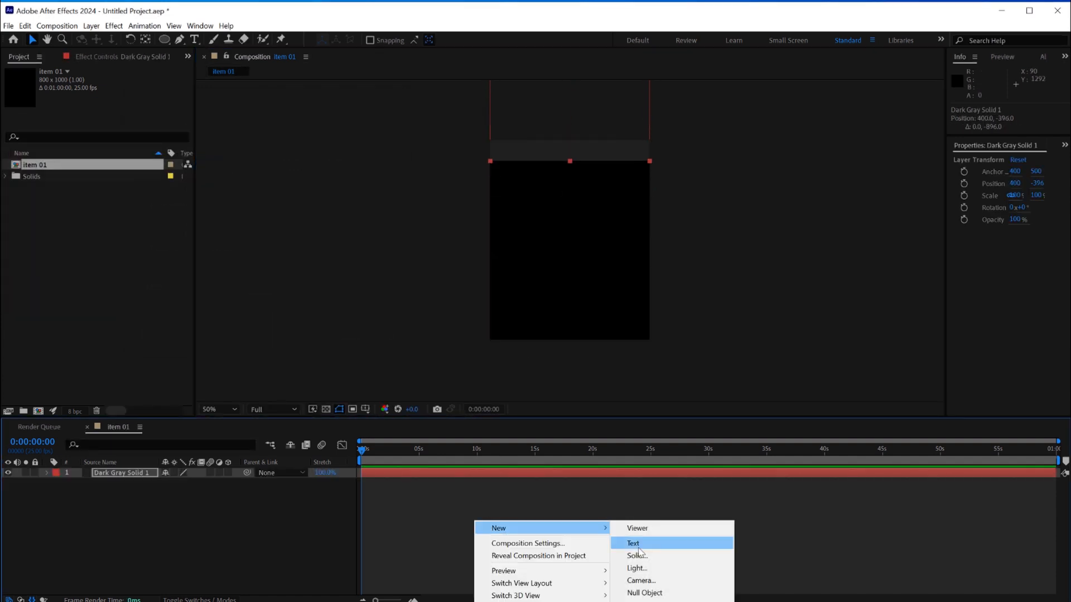
click(636, 555)
click(260, 306)
drag(132, 210, 172, 147)
click(267, 150)
click(321, 339)
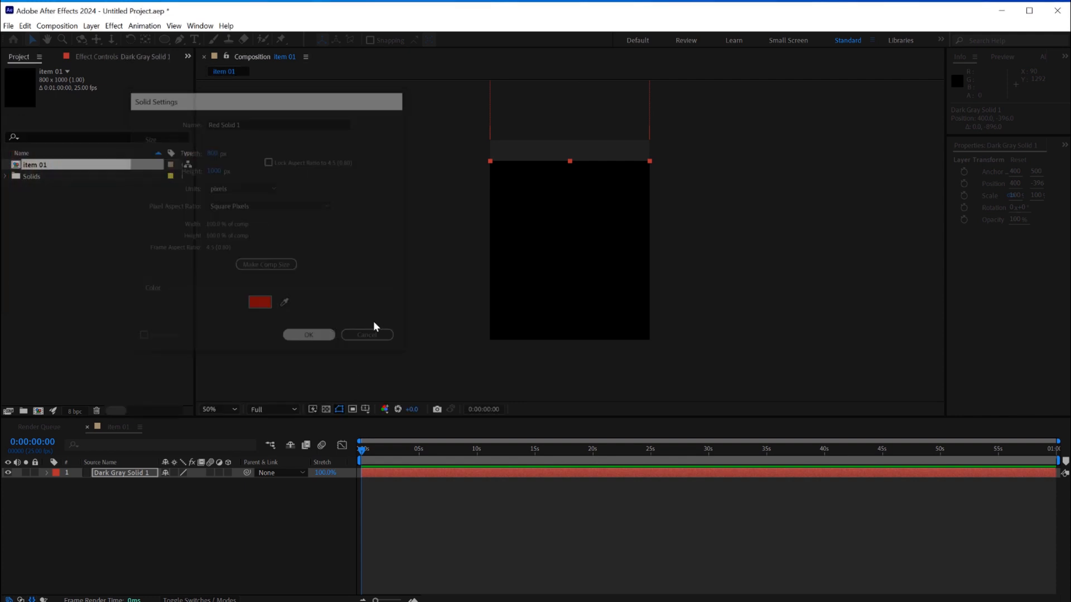
drag(584, 159, 632, 330)
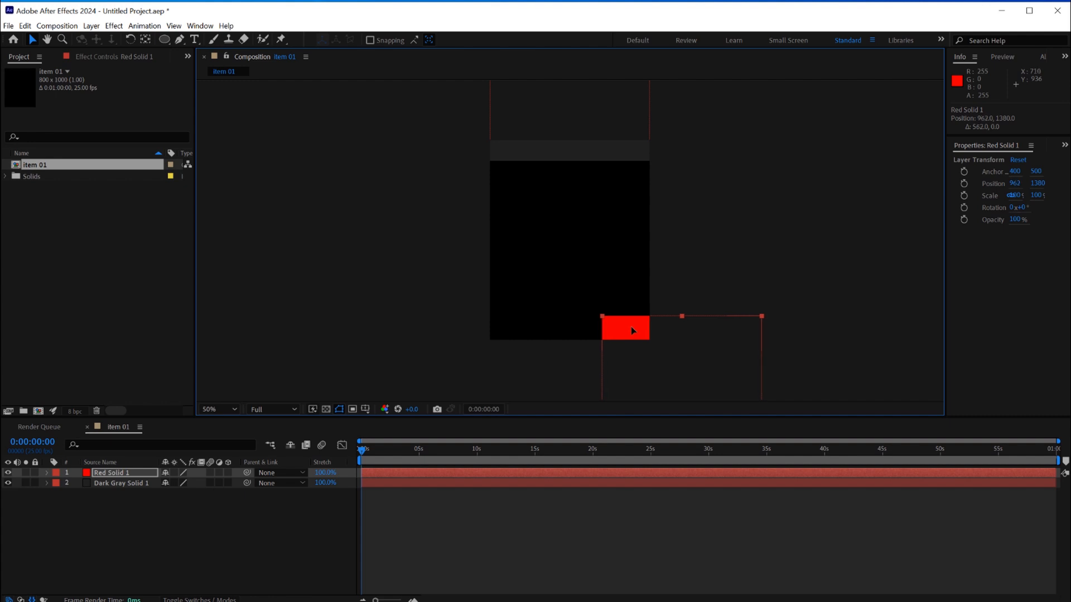
- Add an orange (FFAC00) solid to the composition
click(421, 501)
right_click(460, 514)
mouse_move(493, 523)
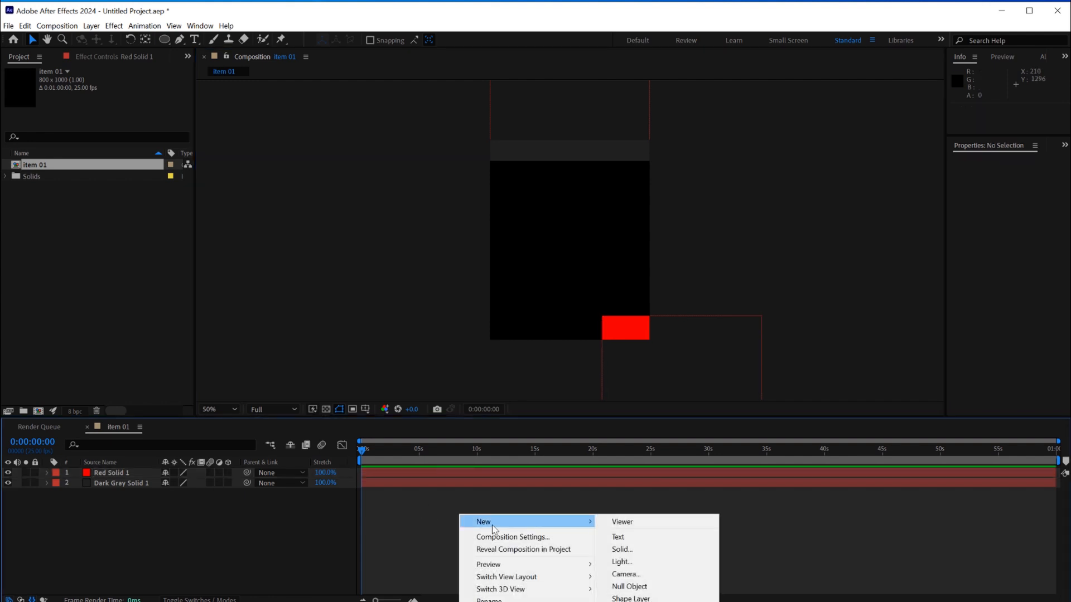
click(620, 549)
click(258, 302)
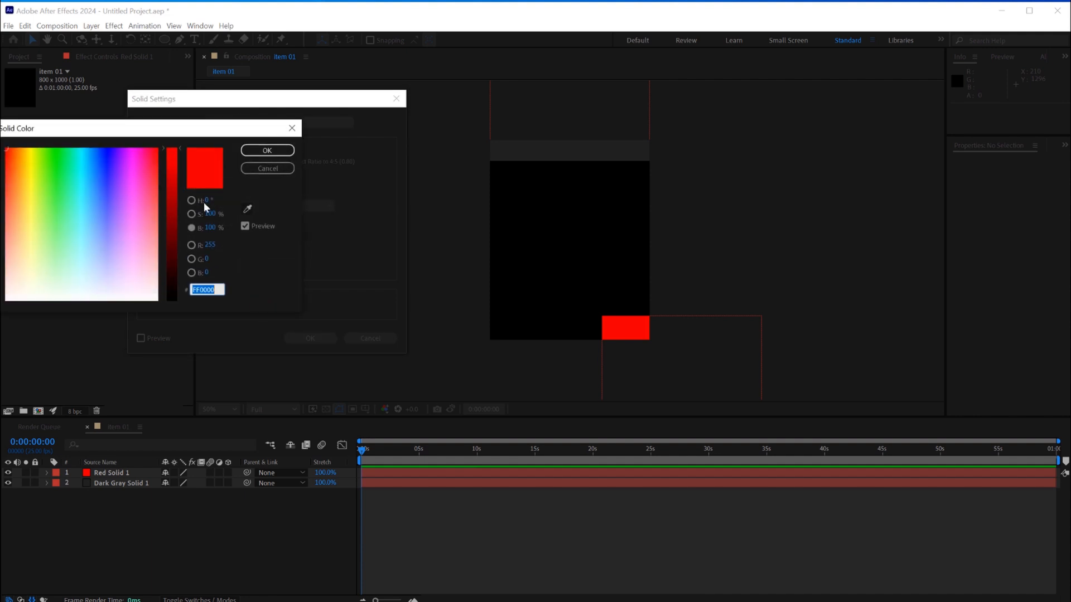
drag(31, 151, 22, 143)
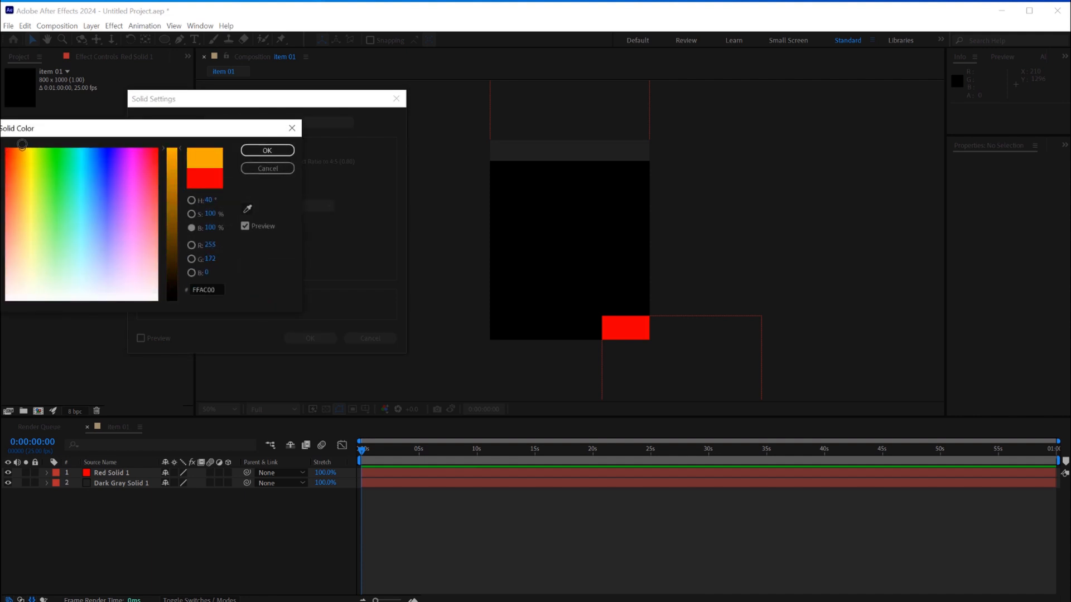
click(268, 150)
click(310, 338)
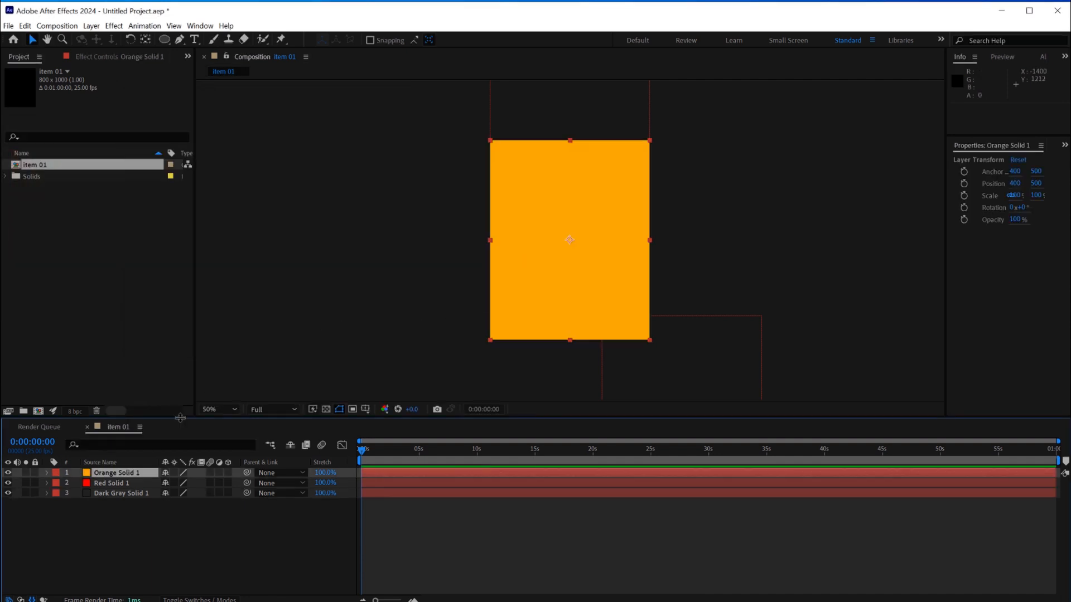
- Reorder the orange solid beneath the dark gray layer and lower it to a thin strip along the composition's lower edge
drag(112, 475, 115, 498)
drag(581, 172, 578, 378)
click(514, 569)
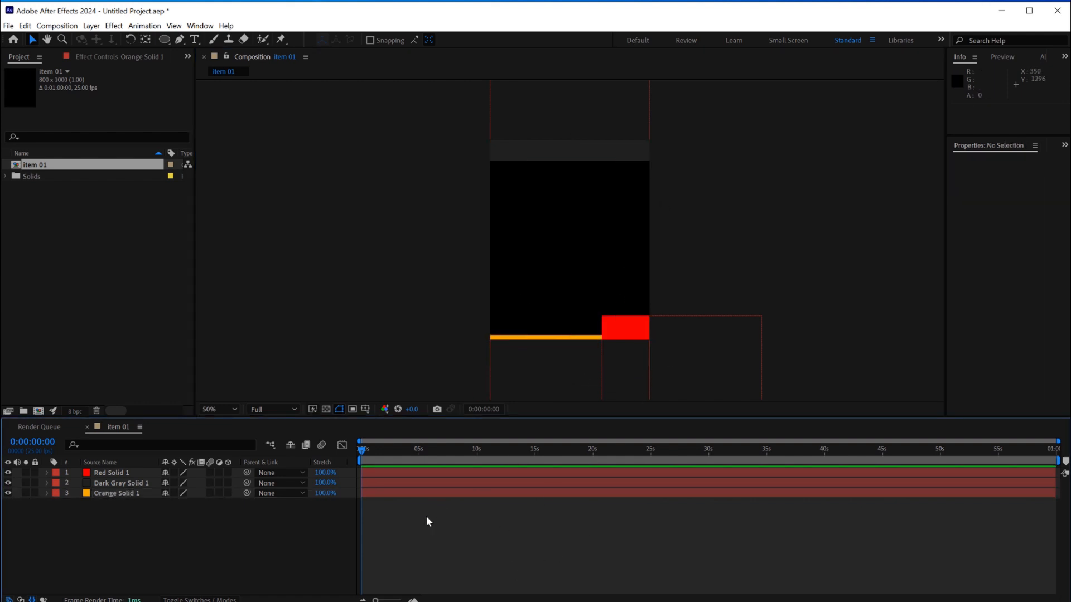
- Add a white 800 x 1000 px solid to the composition
right_click(478, 530)
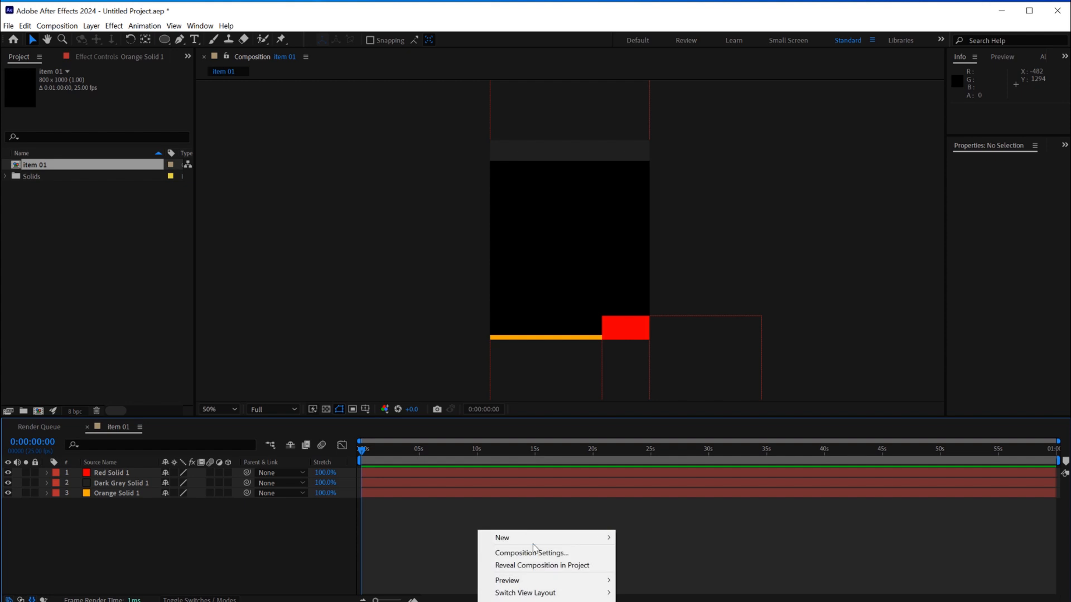
mouse_move(530, 538)
click(647, 569)
click(259, 305)
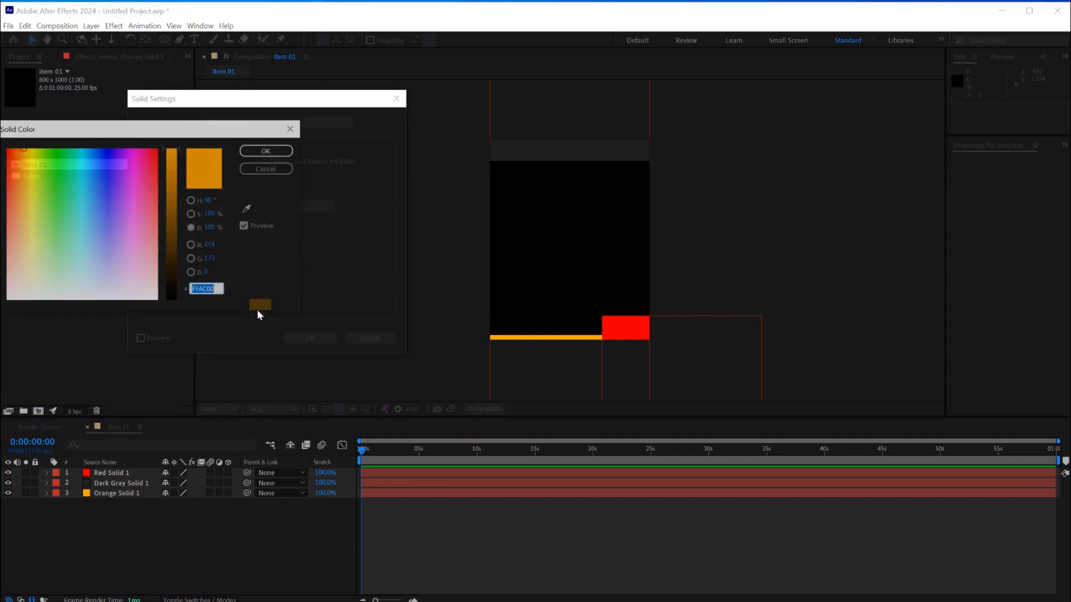
drag(89, 241, 173, 321)
click(267, 150)
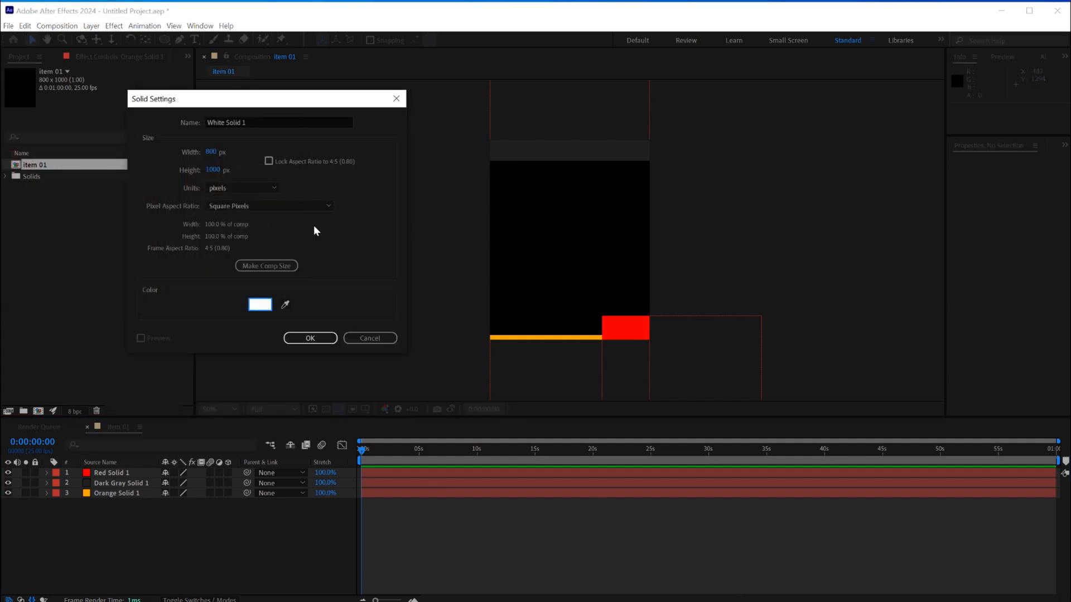
click(310, 338)
- Draw a rectangular mask about 1808 x 172 px across the middle of the white solid and feather its edges
drag(166, 39, 195, 41)
drag(380, 212, 740, 246)
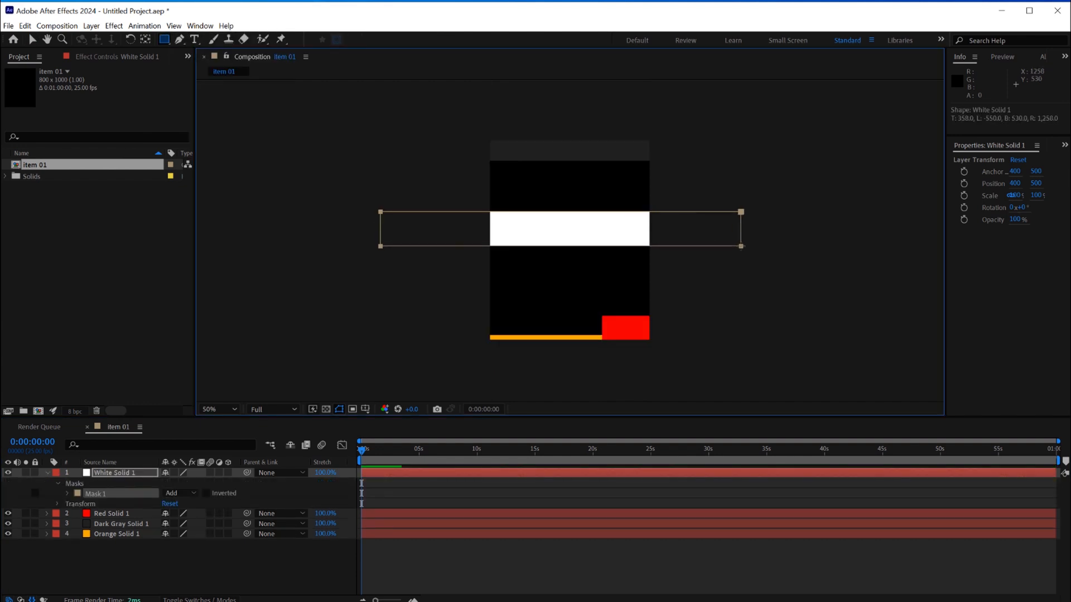
key(m)
key(m)
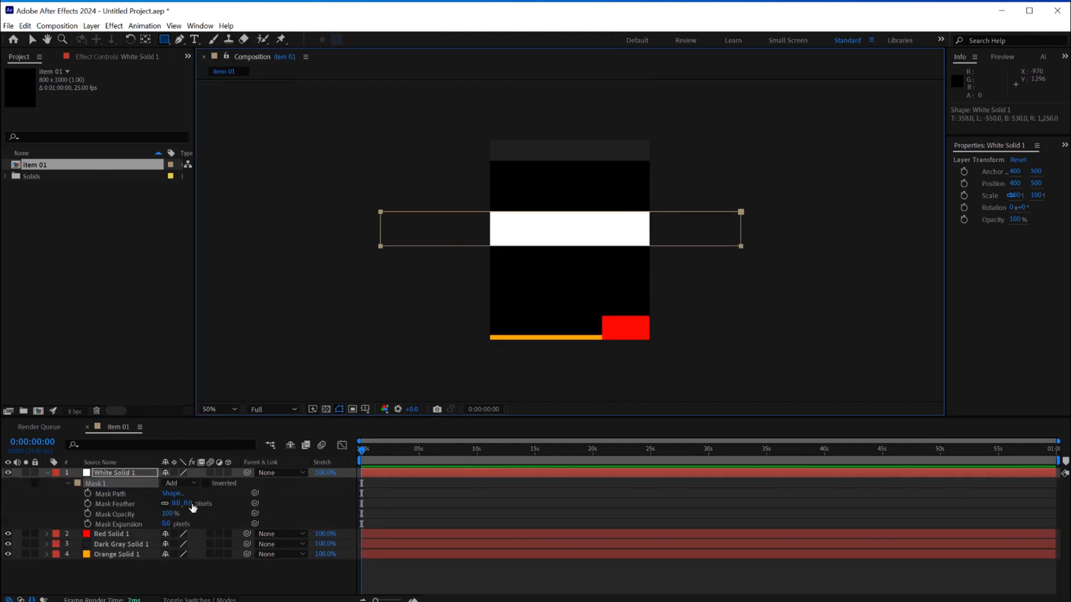
drag(188, 503, 386, 495)
- Rotate the white solid's mask about 48° into a diagonal band and soften it with 475 px feather and 52% opacity
key(v)
double_click(740, 247)
drag(750, 245, 651, 386)
drag(199, 503, 247, 502)
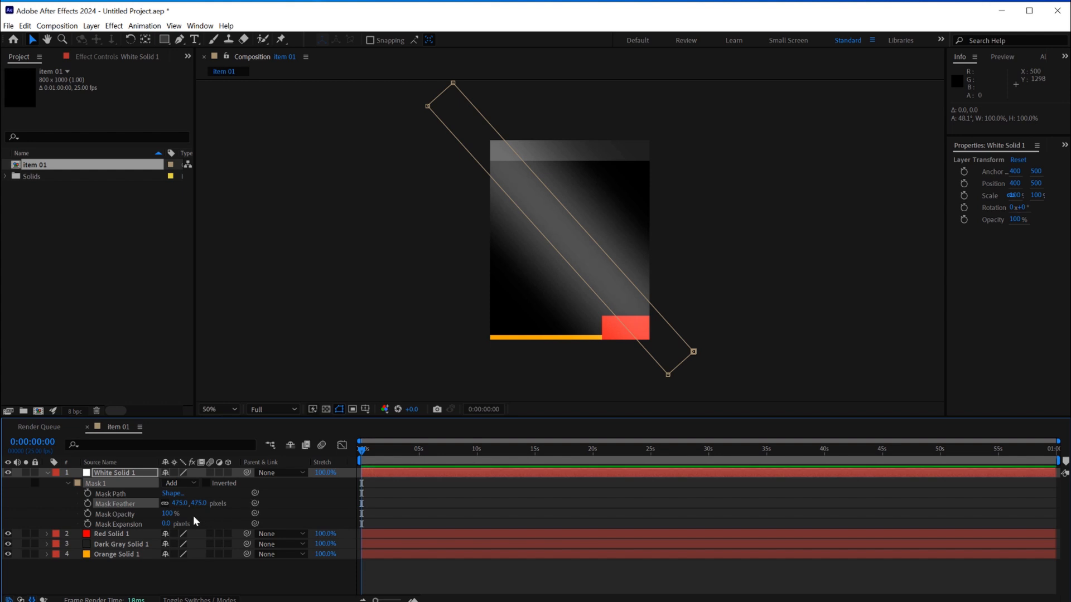
drag(170, 514, 151, 513)
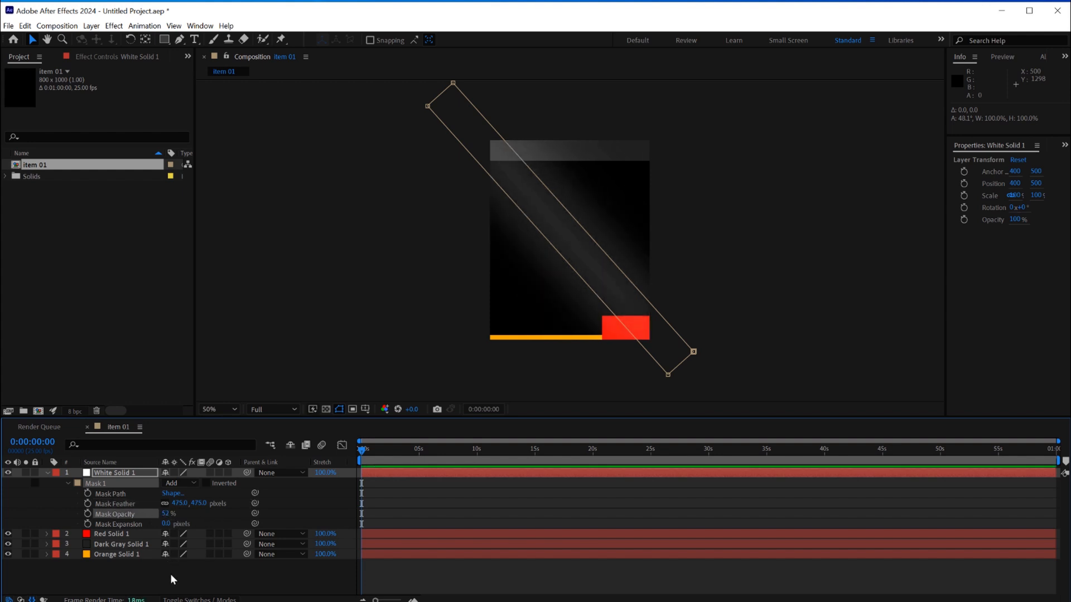
- Move the white solid to the bottom of the layer stack and collapse its mask properties
click(115, 472)
drag(118, 479, 131, 554)
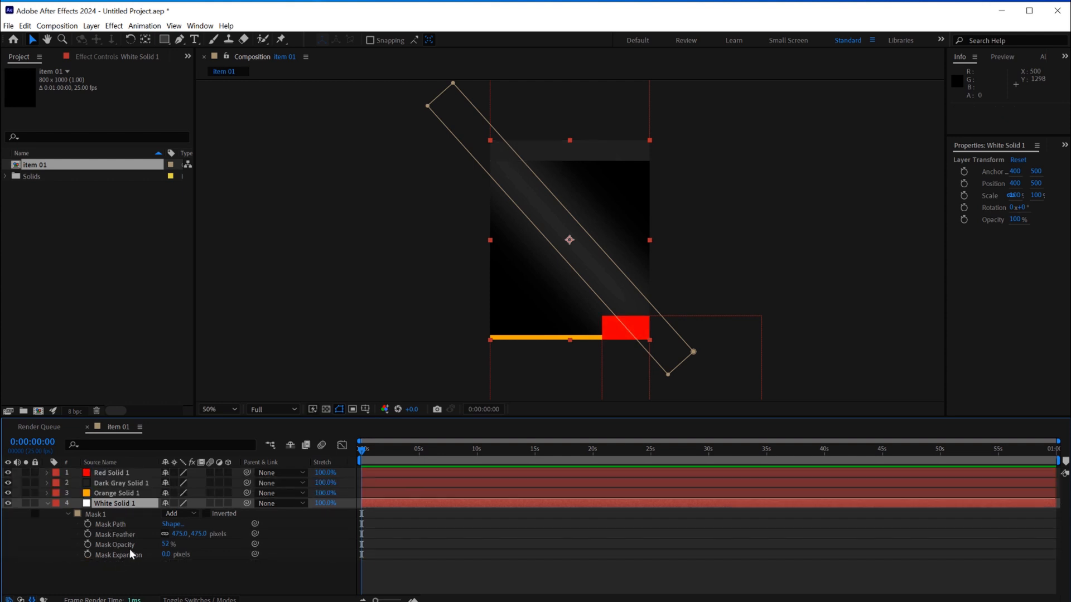
key(u)
click(436, 523)
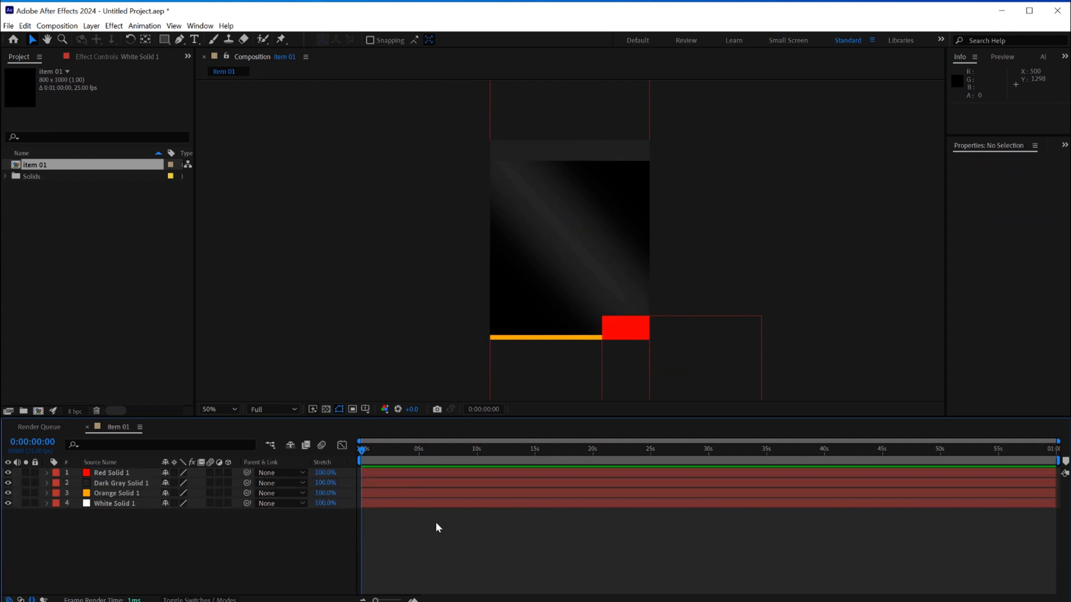
- Import 01.png as the bottom layer and fit it in the frame at about 78.4% scale, positioned at 400, 520
double_click(99, 246)
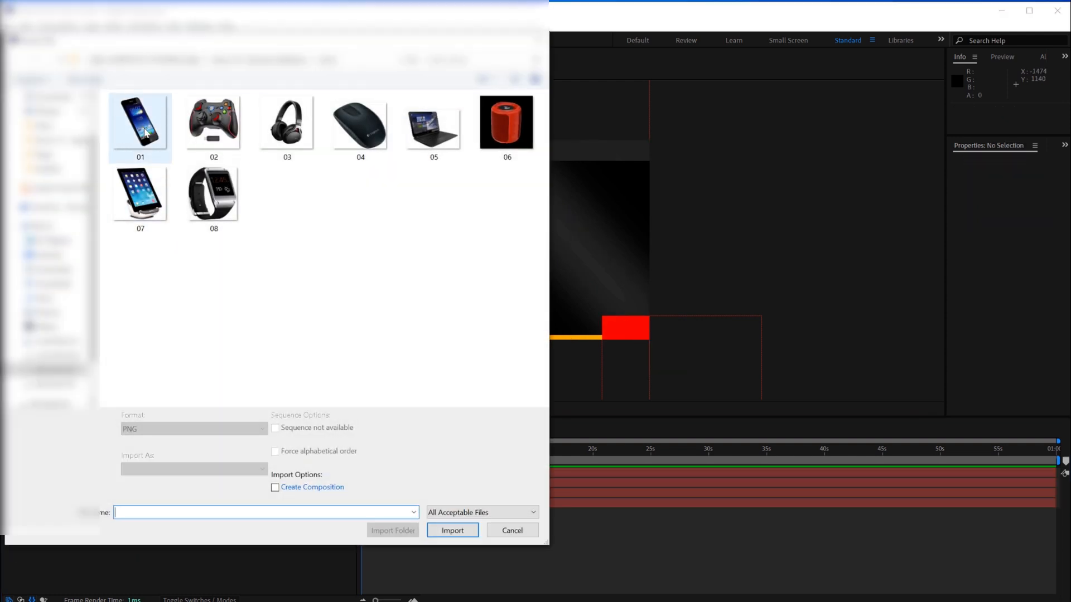
double_click(139, 123)
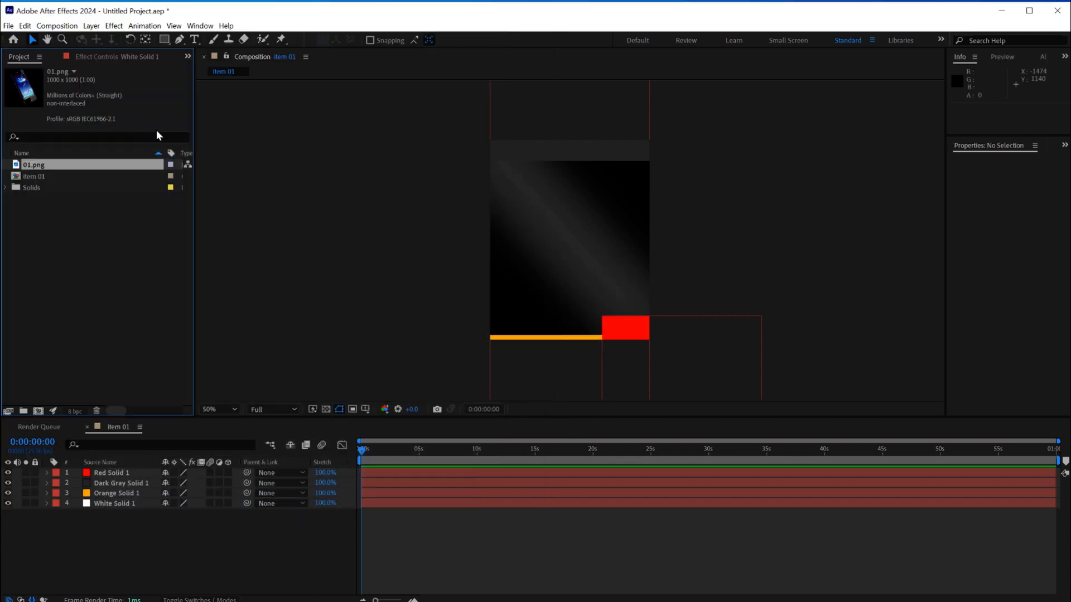
drag(45, 164, 170, 510)
drag(670, 140, 607, 199)
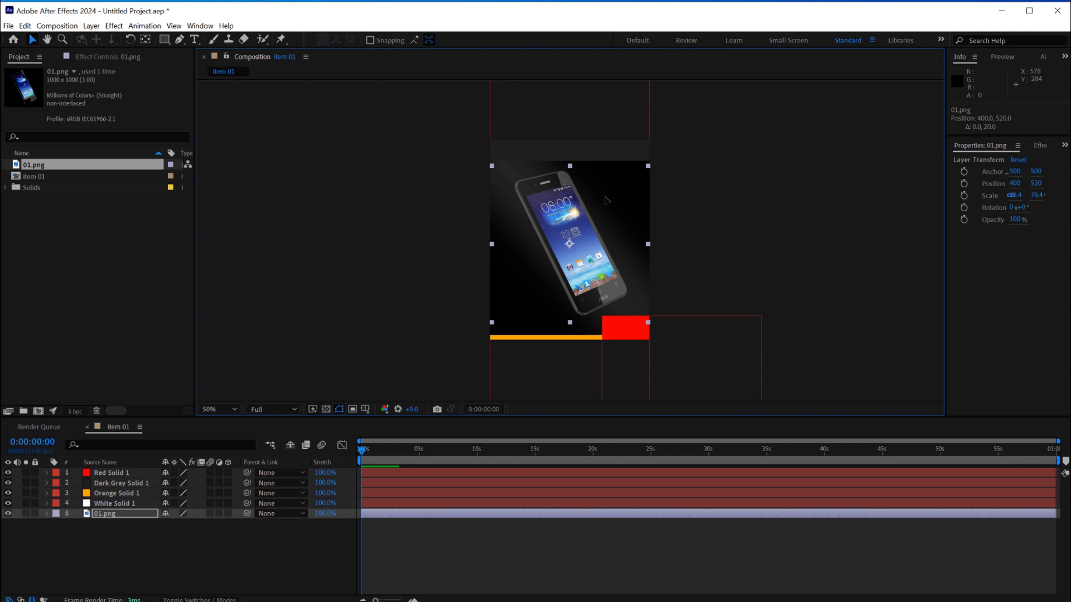
click(436, 527)
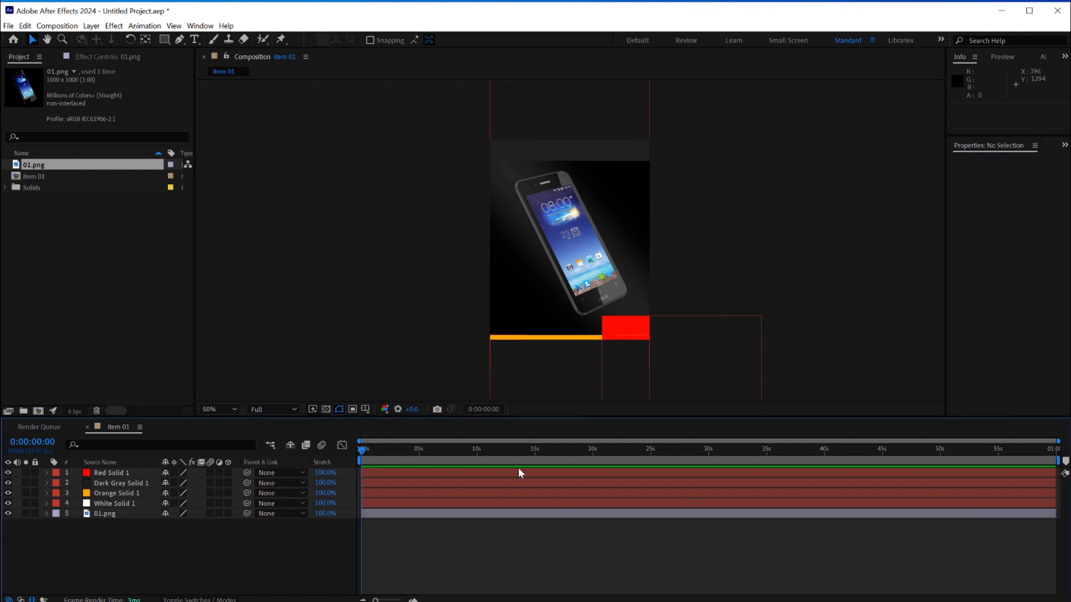
- Add a text layer reading "name" to the composition
right_click(427, 539)
mouse_move(558, 548)
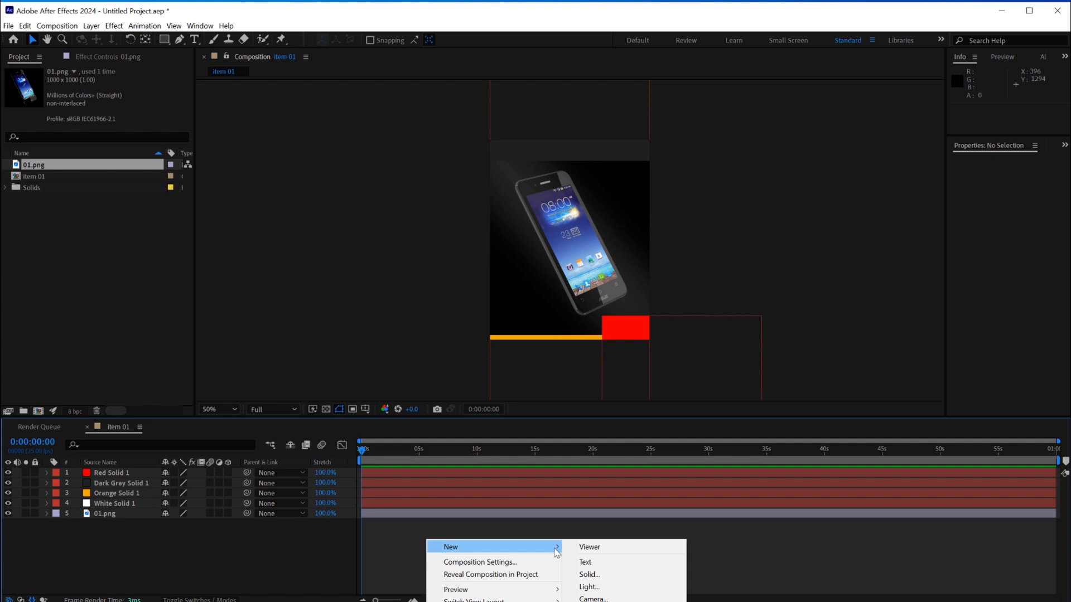
click(585, 563)
text(name)
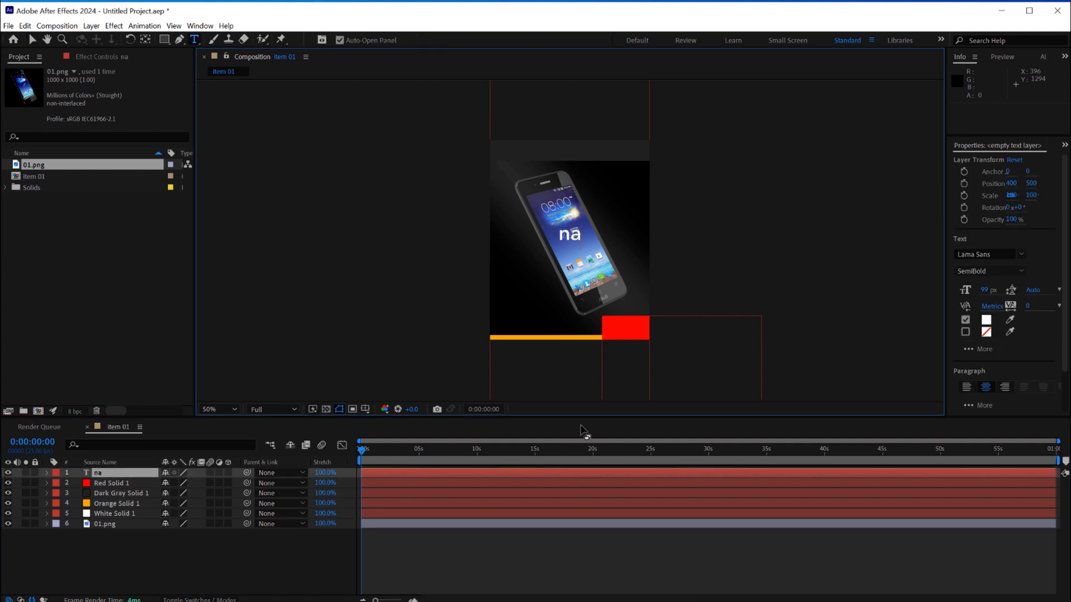
click(399, 546)
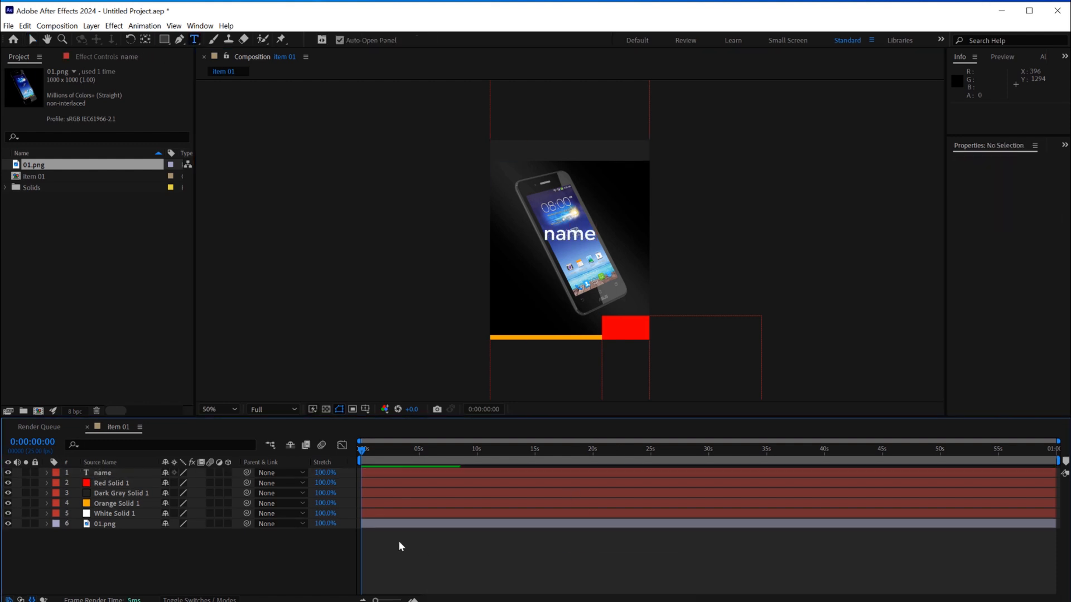
- Move the "name" text up onto the dark gray strip, at about 402, 82
click(106, 473)
key(v)
drag(580, 240, 580, 157)
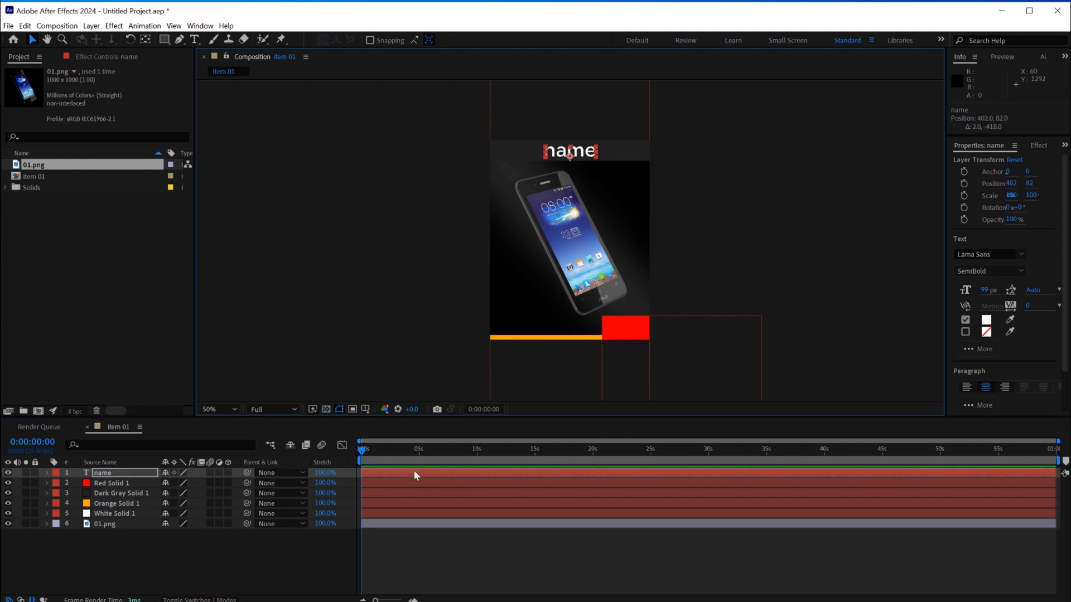
- Drive the "name" layer's Source Text with the expression thisComp.name, and collapse the layer's properties
click(46, 473)
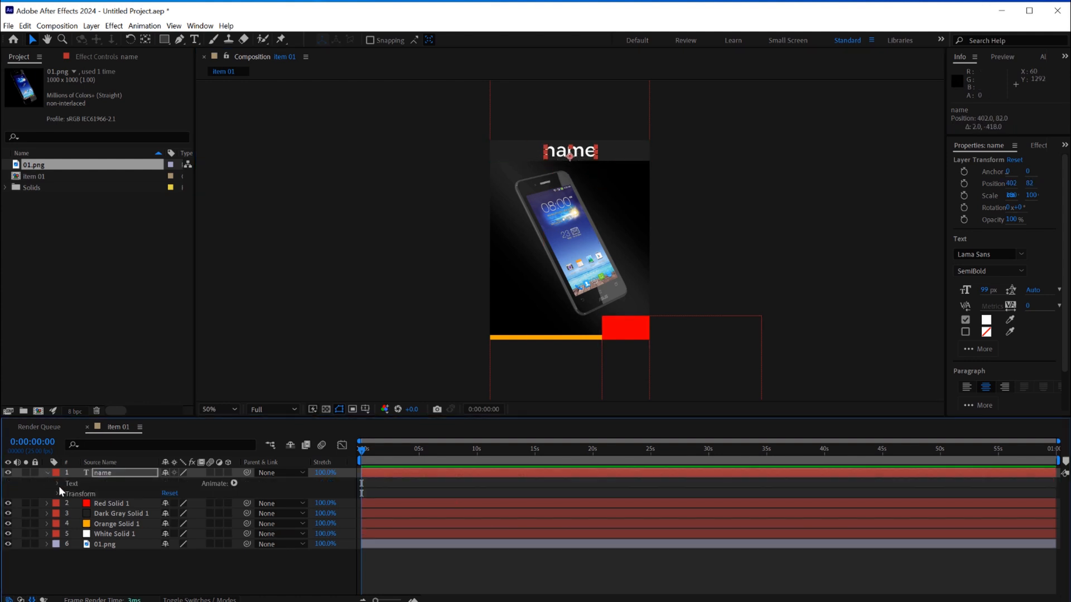
click(58, 484)
alt+click(76, 493)
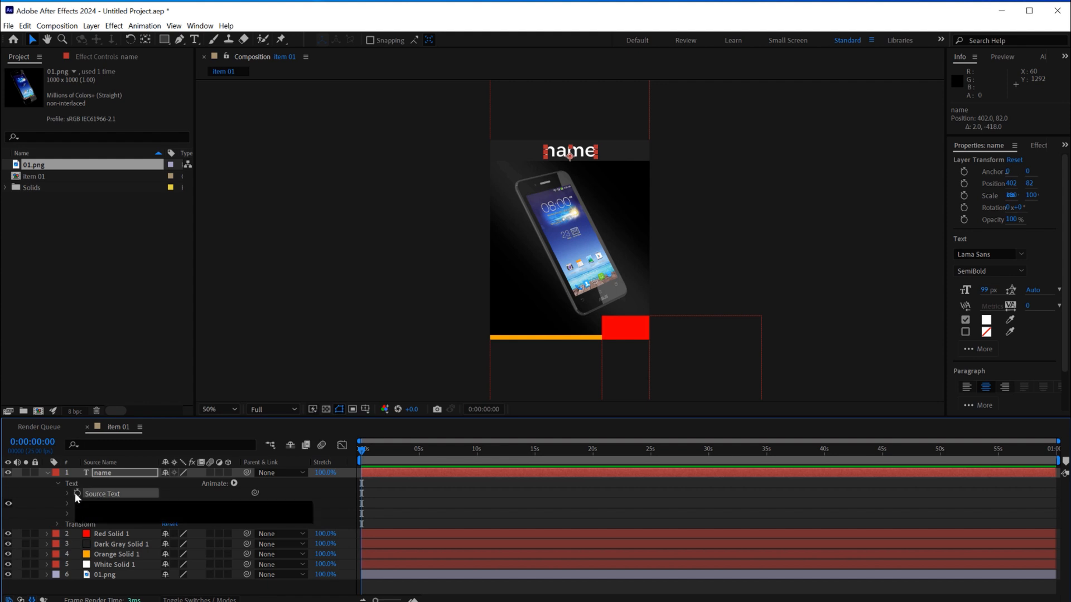
text(t)
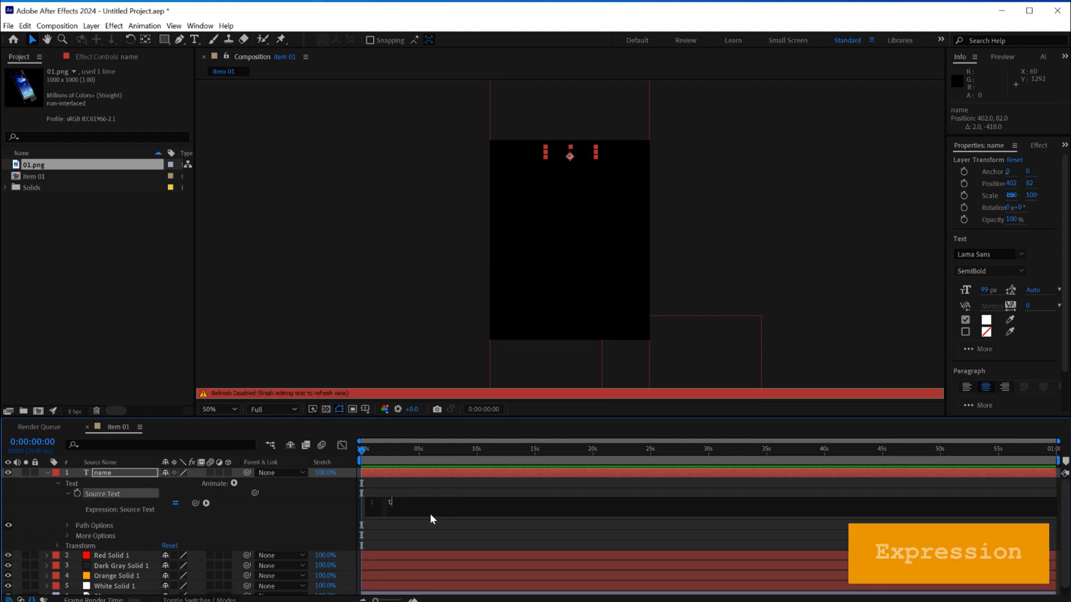
text(hisComp.name)
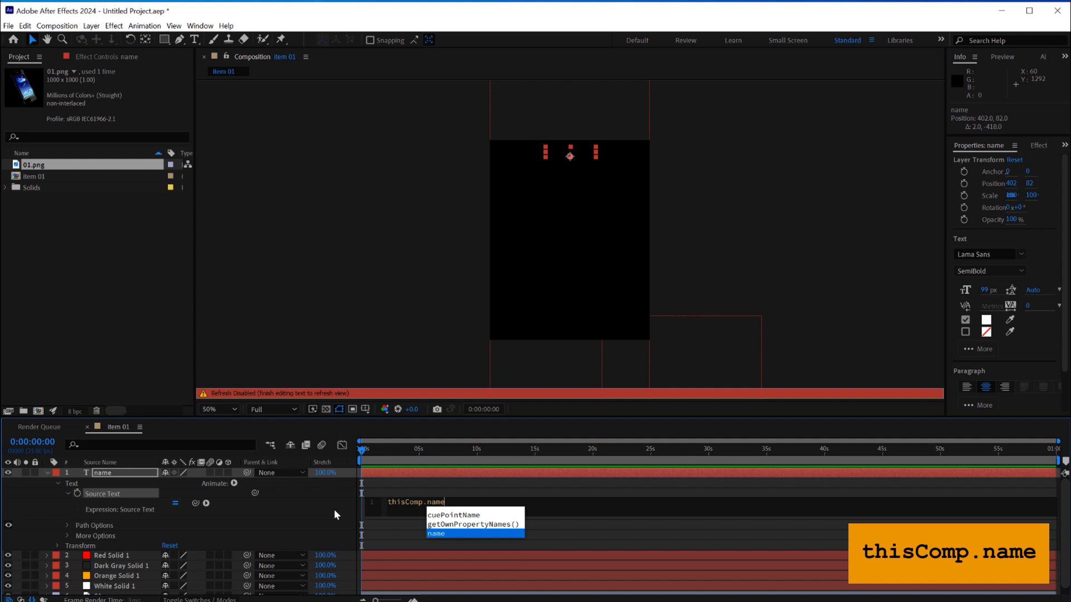
click(334, 509)
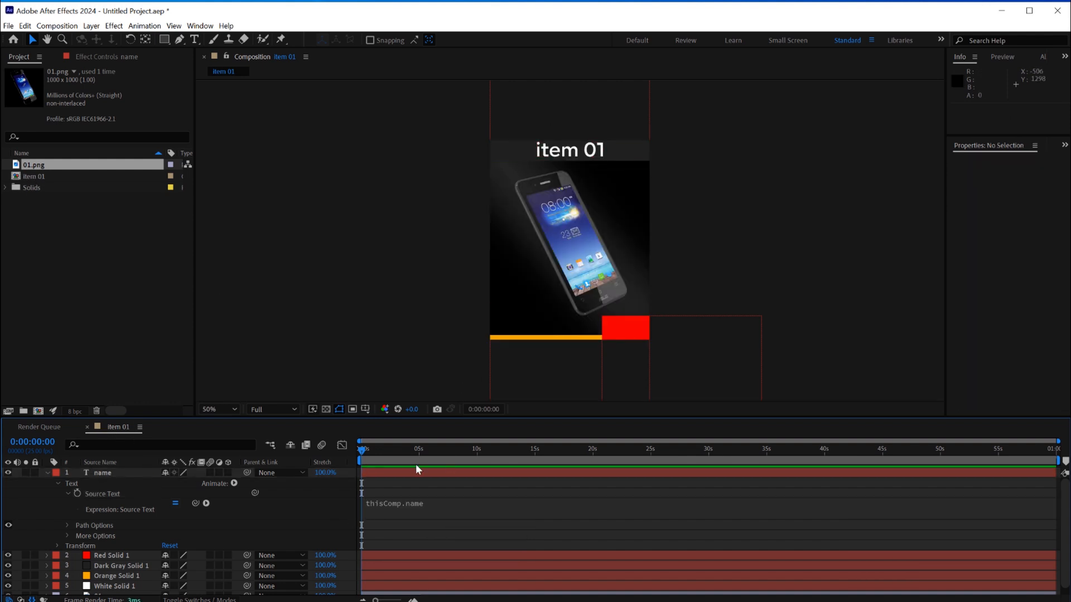
click(46, 473)
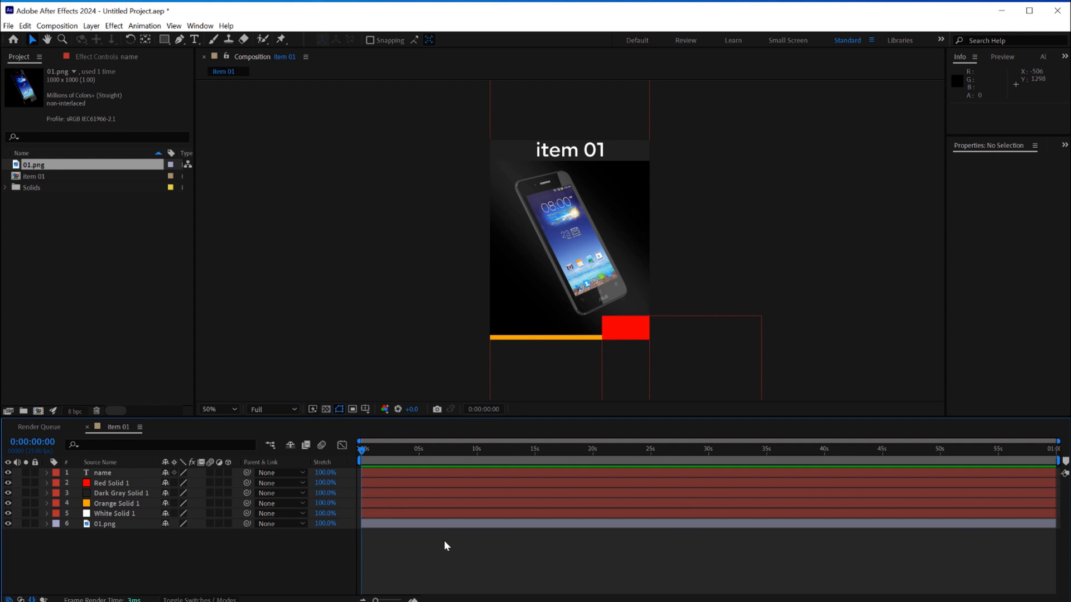
- Add a price text layer reading "15$" to the item 01 composition
right_click(444, 541)
mouse_move(464, 552)
click(601, 561)
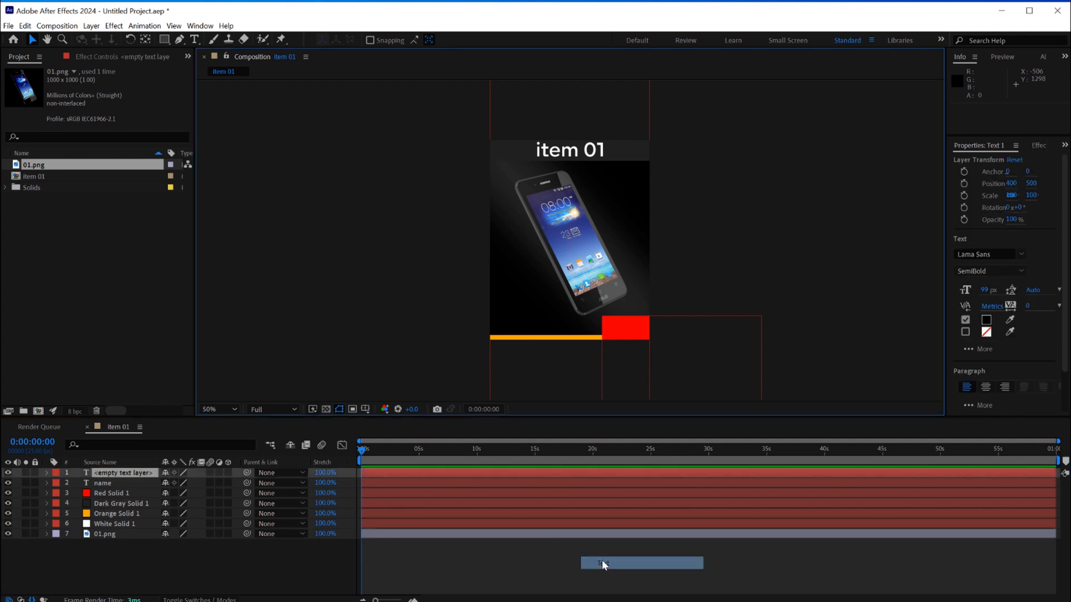
text(15)
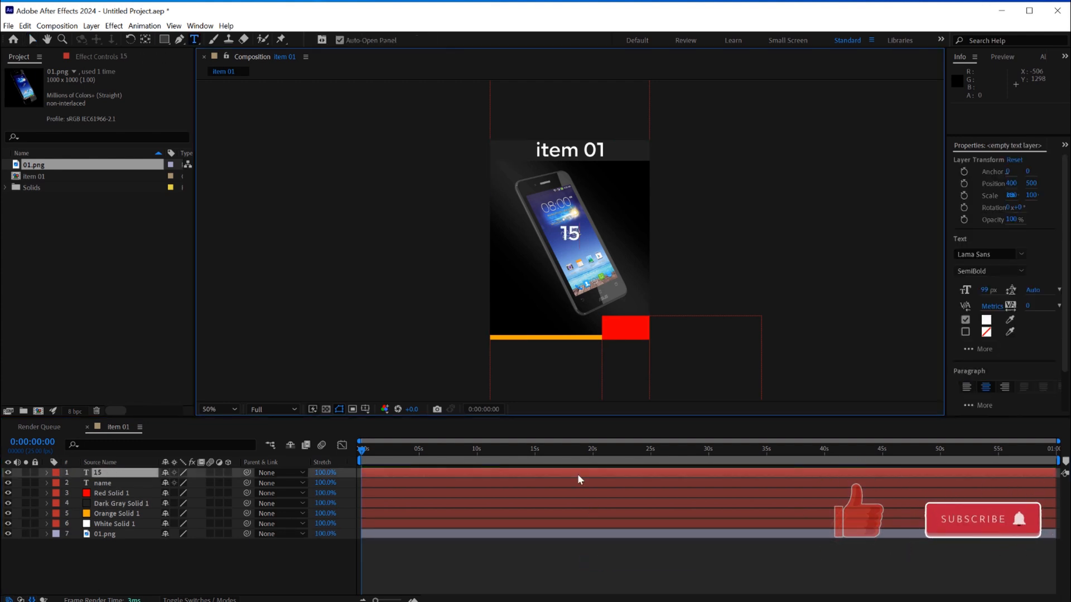
text($)
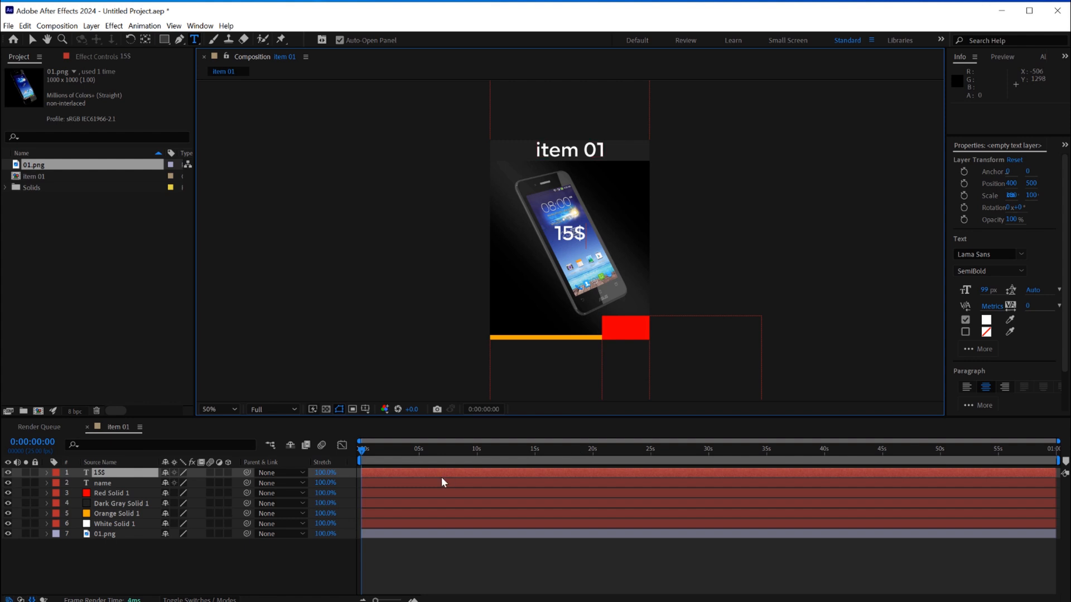
- Change the price text's fill color to yellow, FFCC00
key(ctrl+a)
click(986, 319)
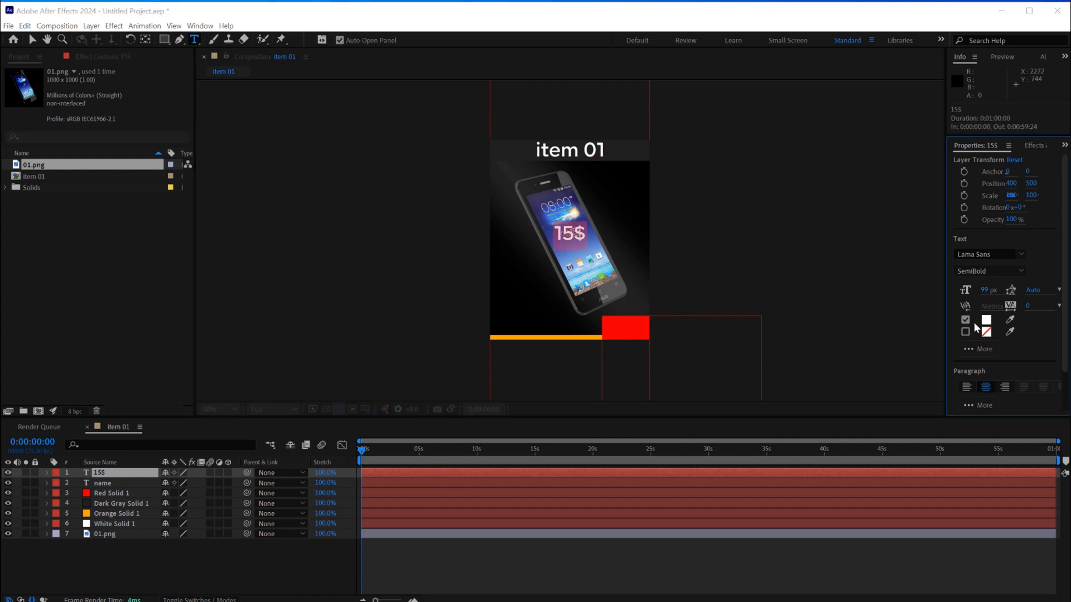
drag(40, 159, 25, 147)
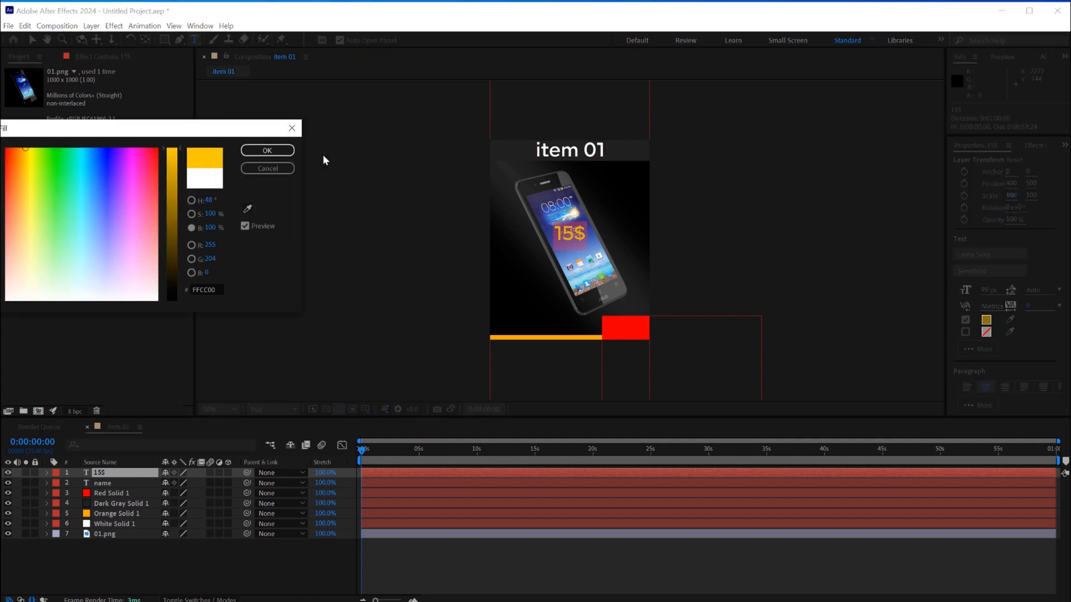
click(267, 150)
- Move the "15$" text onto the red block, at about 688, 970
key(v)
drag(580, 233, 638, 328)
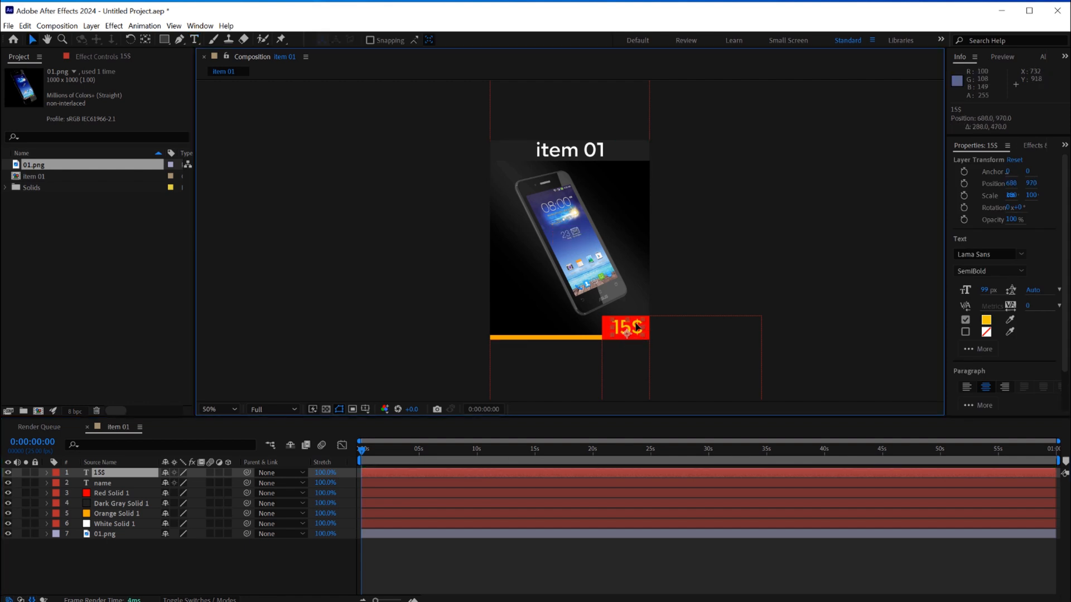
click(510, 552)
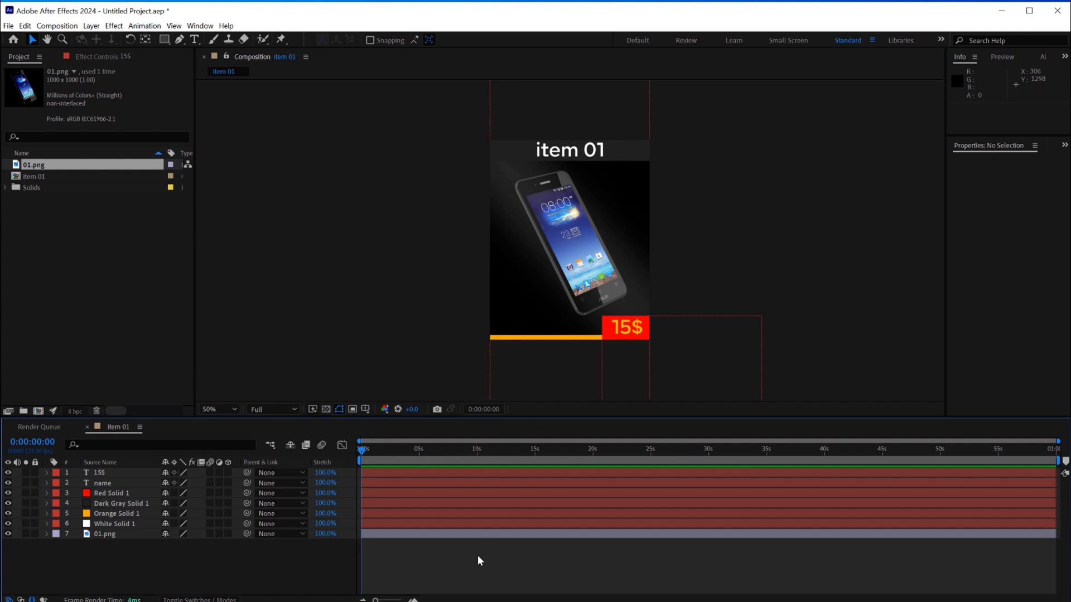
- Create a new composition named "master", 2000 x 2000 px, keeping 25 fps and the one-minute duration
click(84, 234)
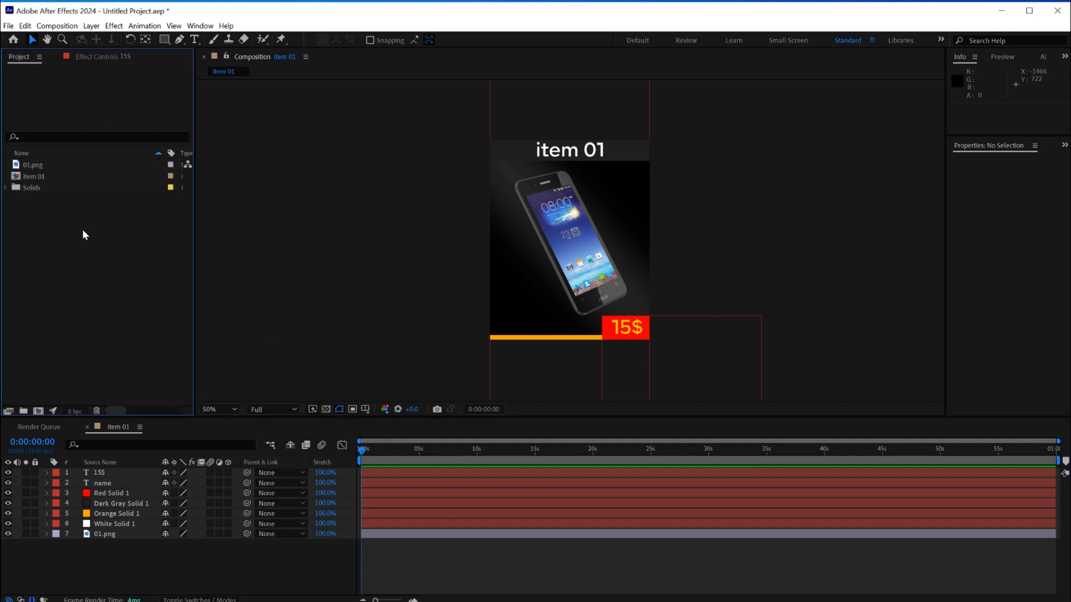
click(39, 411)
text(master)
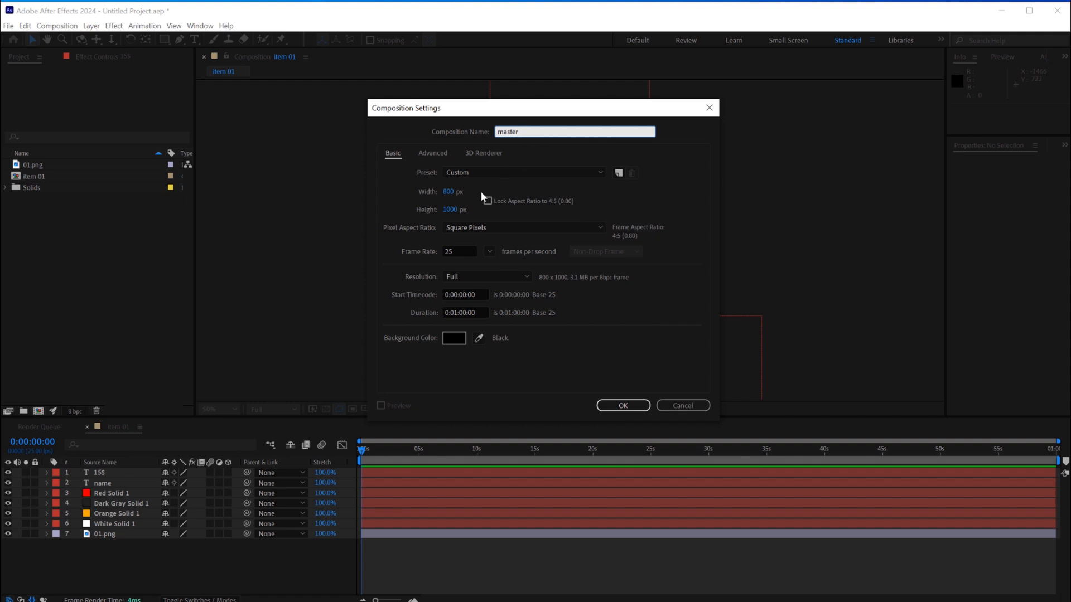
click(448, 193)
text(2000)
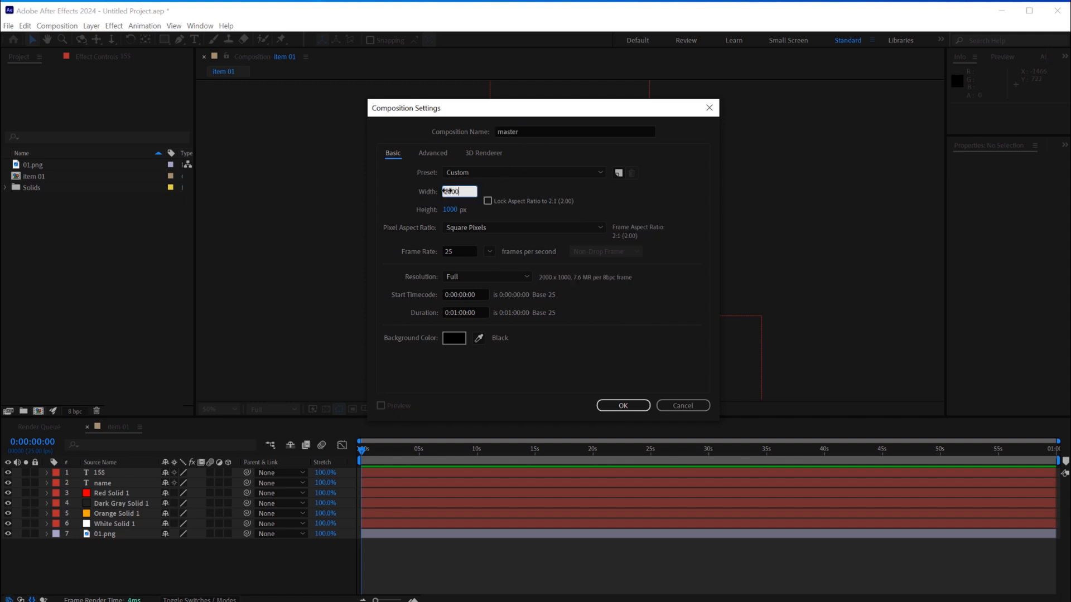
click(450, 212)
text(2000)
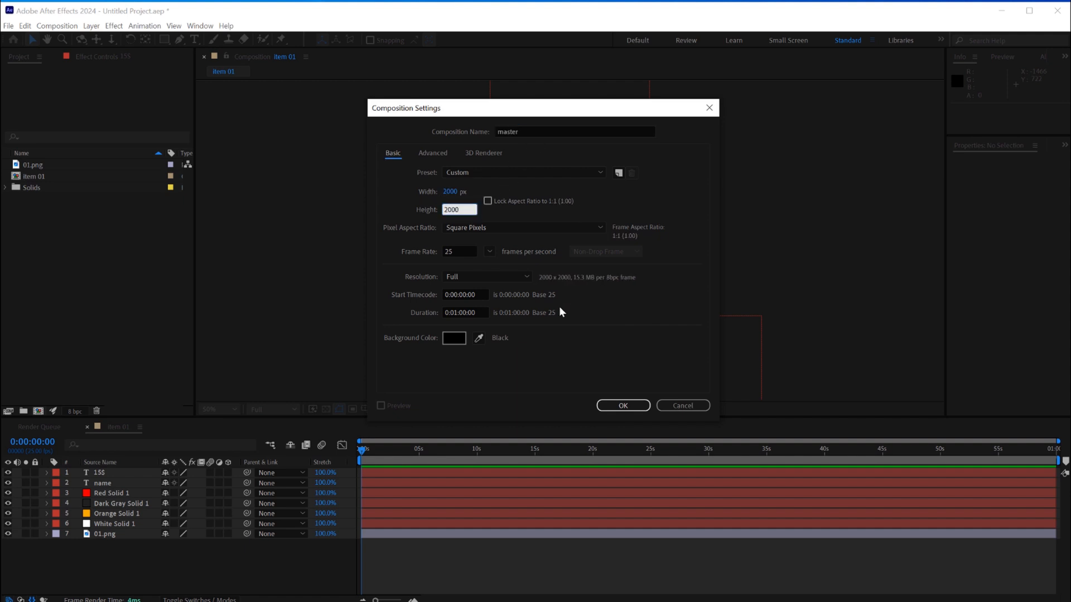
click(456, 339)
click(621, 406)
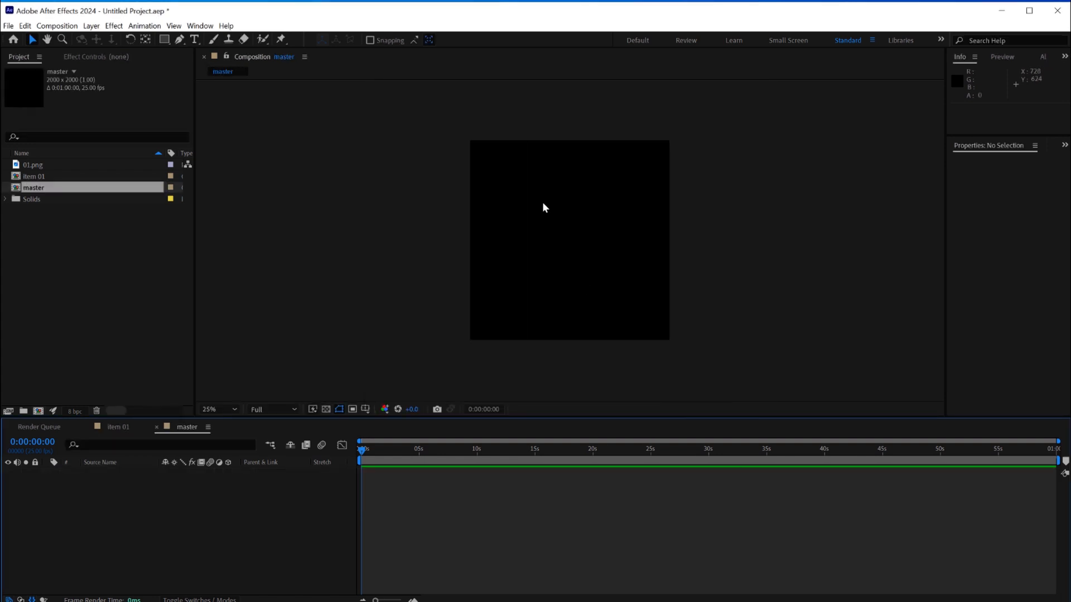
- Place the item 01 composition as a layer in the master composition
drag(542, 422, 544, 455)
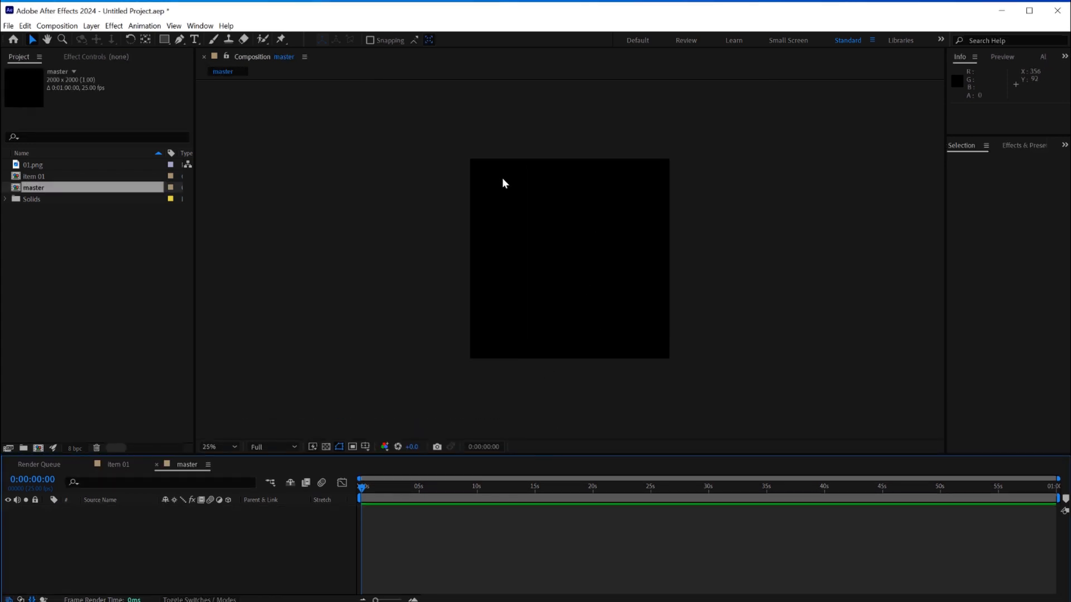
key(period)
click(223, 445)
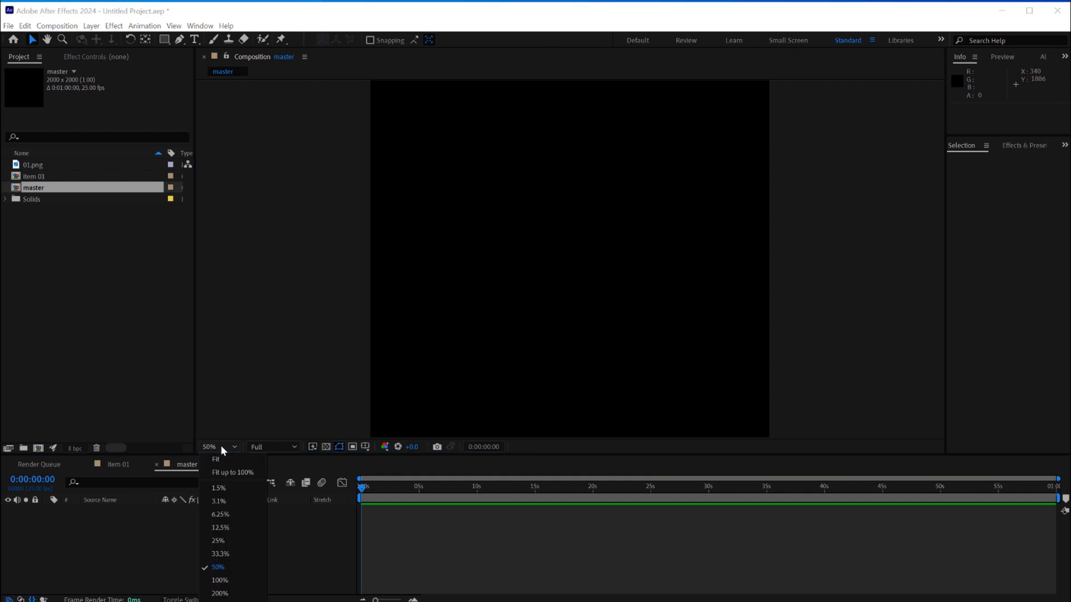
click(225, 463)
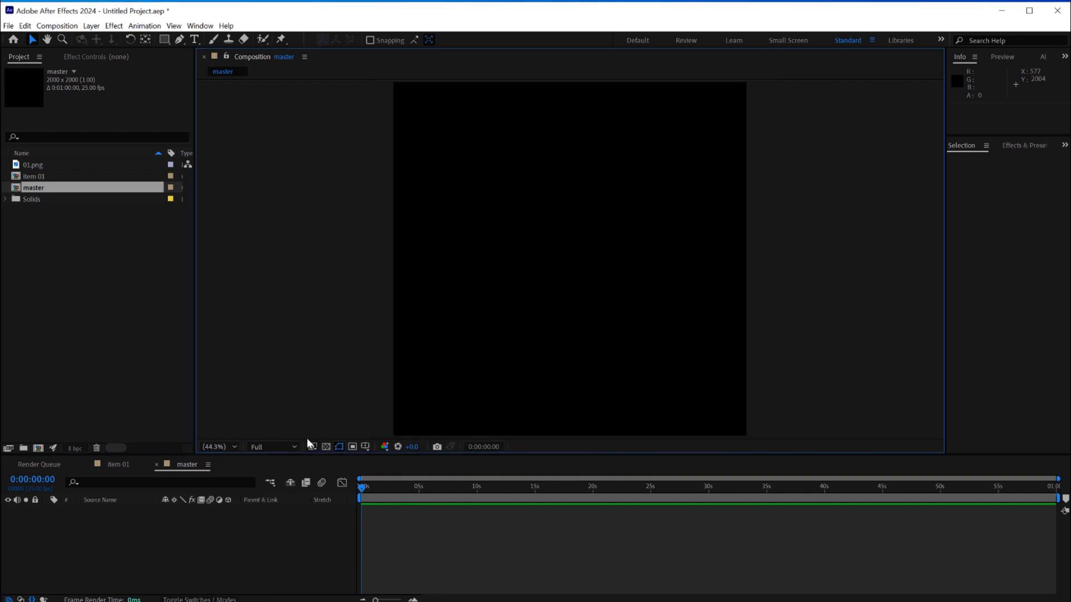
drag(32, 179, 92, 527)
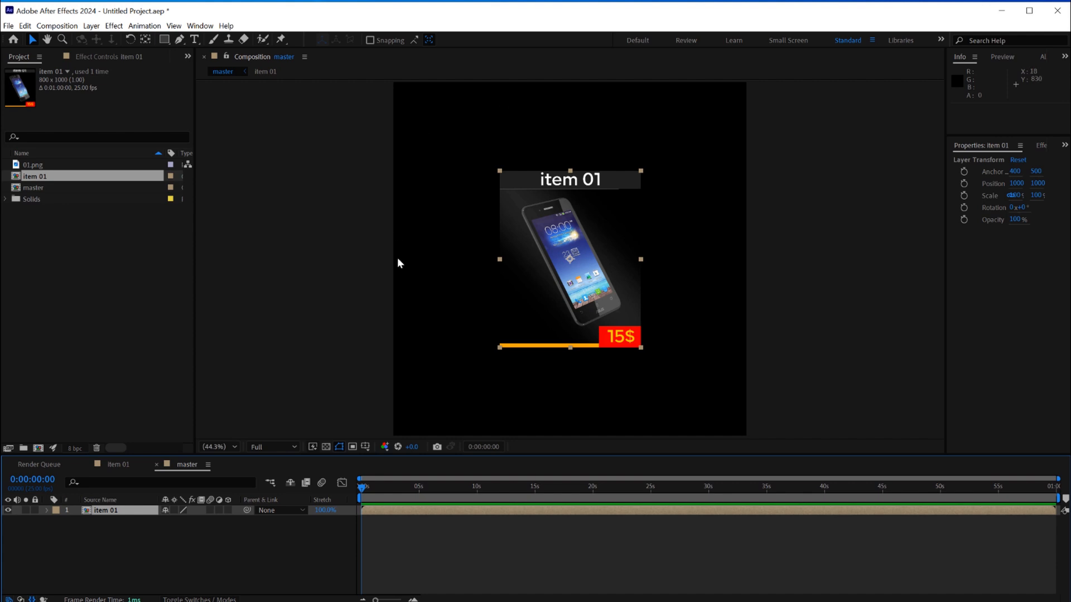
- Add an adjustment layer above item 01 and give it an elliptical mask filling the whole frame
right_click(450, 546)
mouse_move(460, 540)
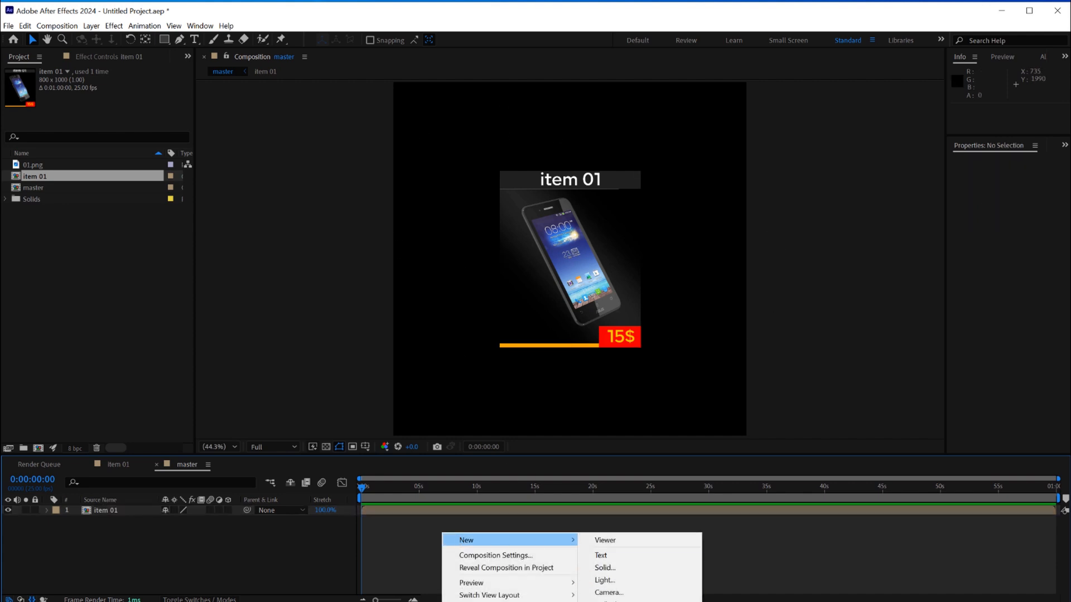
click(623, 601)
click(163, 41)
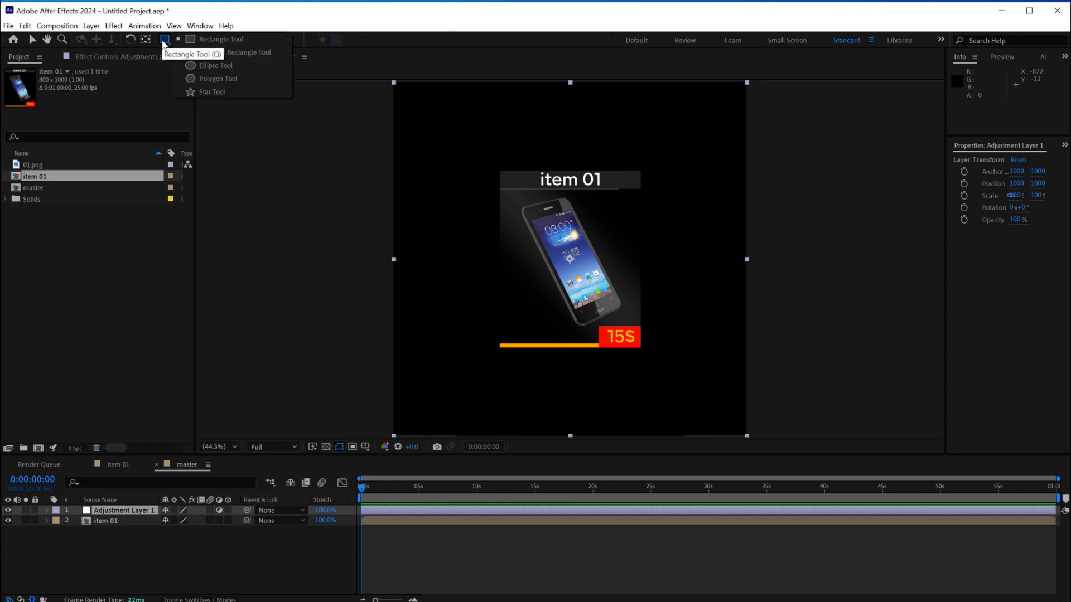
click(199, 68)
double_click(165, 42)
key(v)
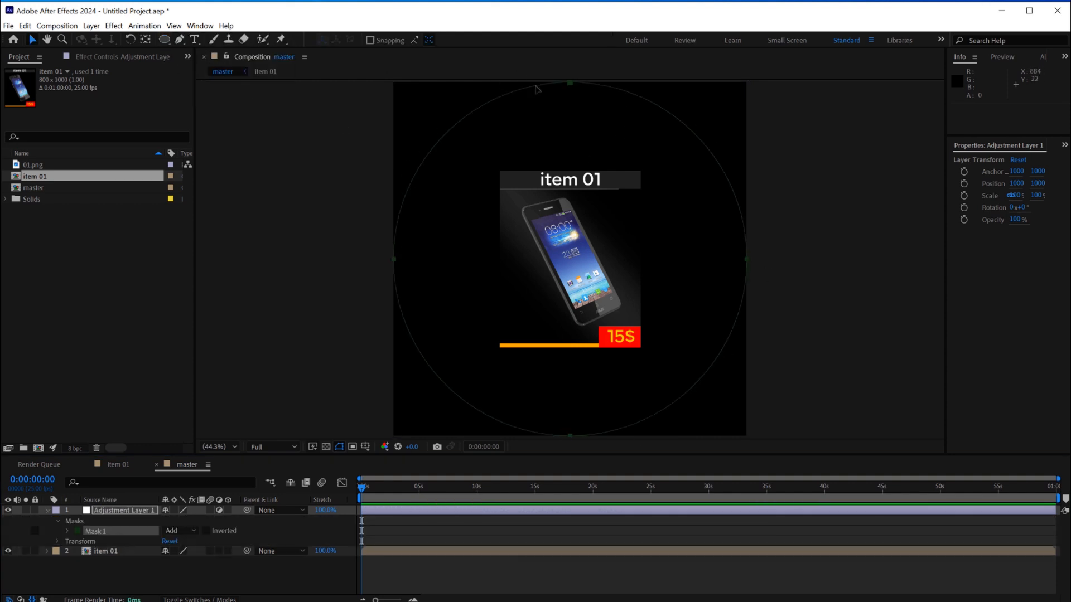
- Copy the adjustment layer's circular mask path into item 01's Position property and scrub the timeline to check the motion
click(128, 569)
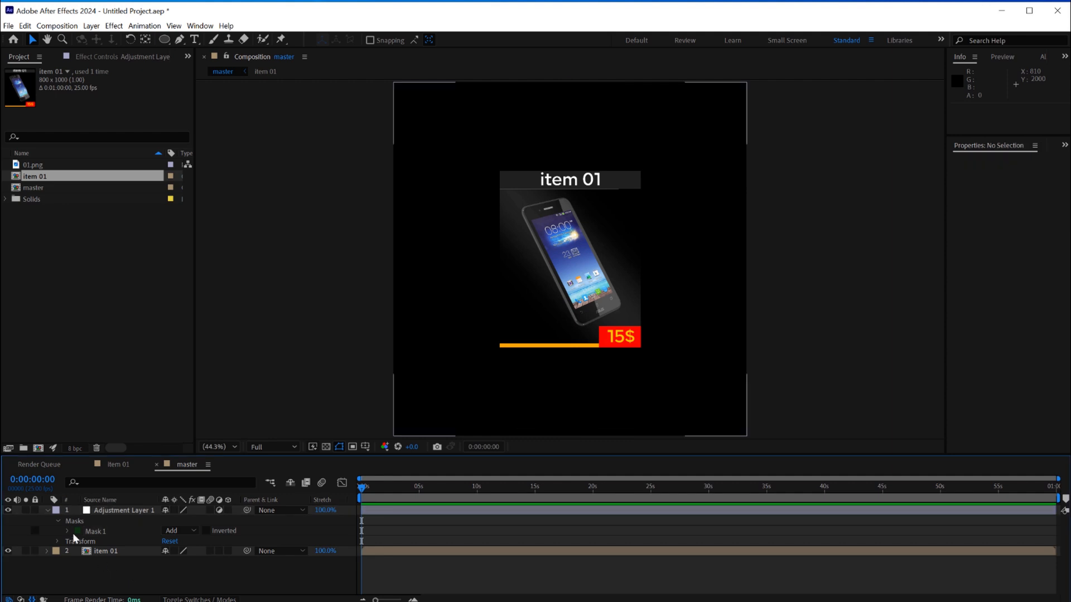
click(68, 531)
drag(347, 456, 346, 411)
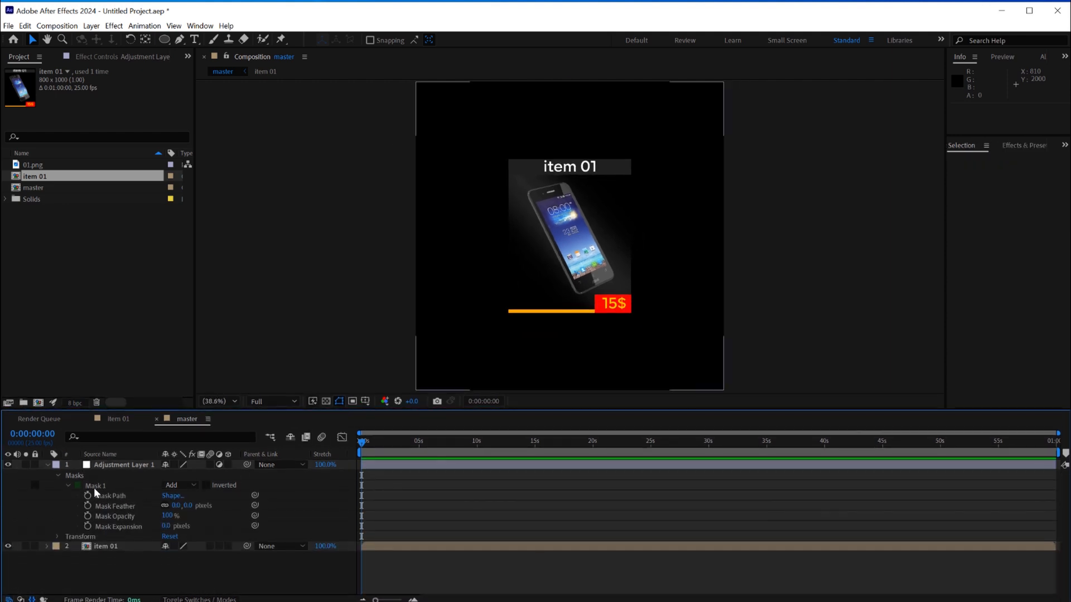
click(113, 546)
key(p)
click(112, 495)
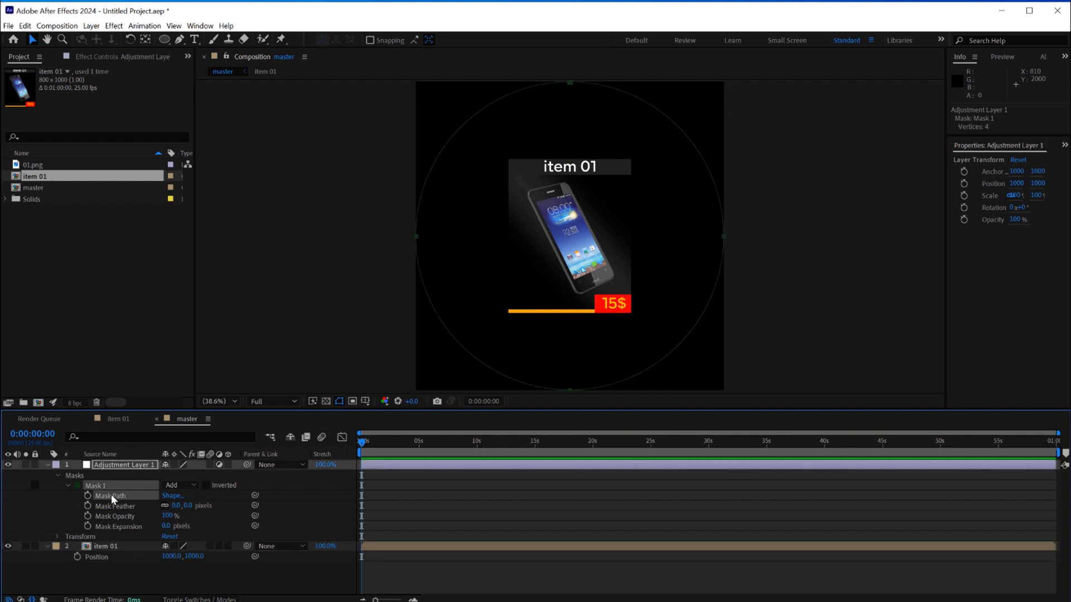
click(99, 558)
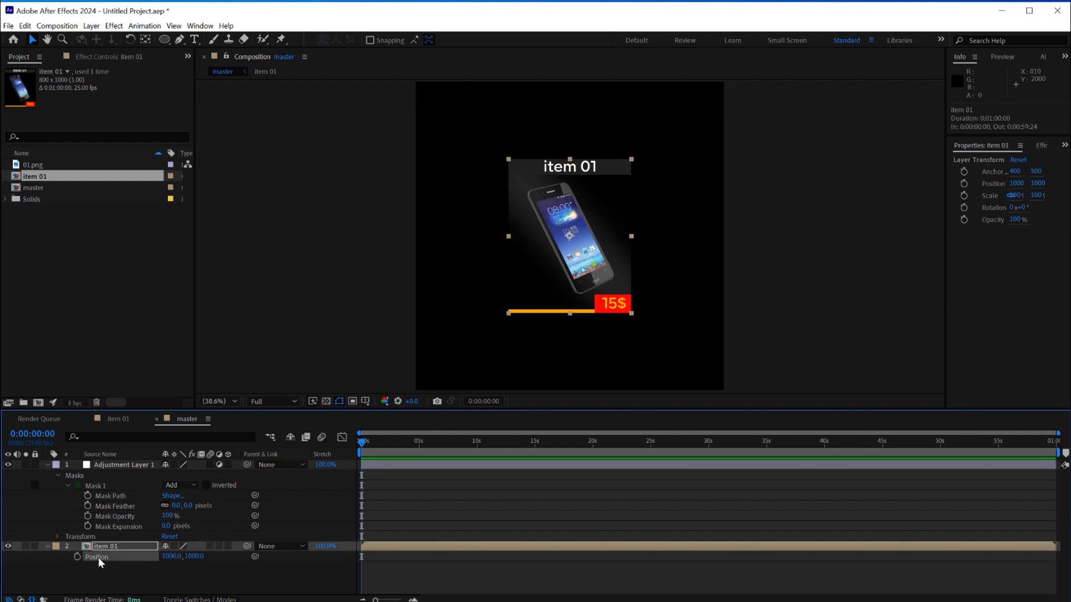
key(ctrl+v)
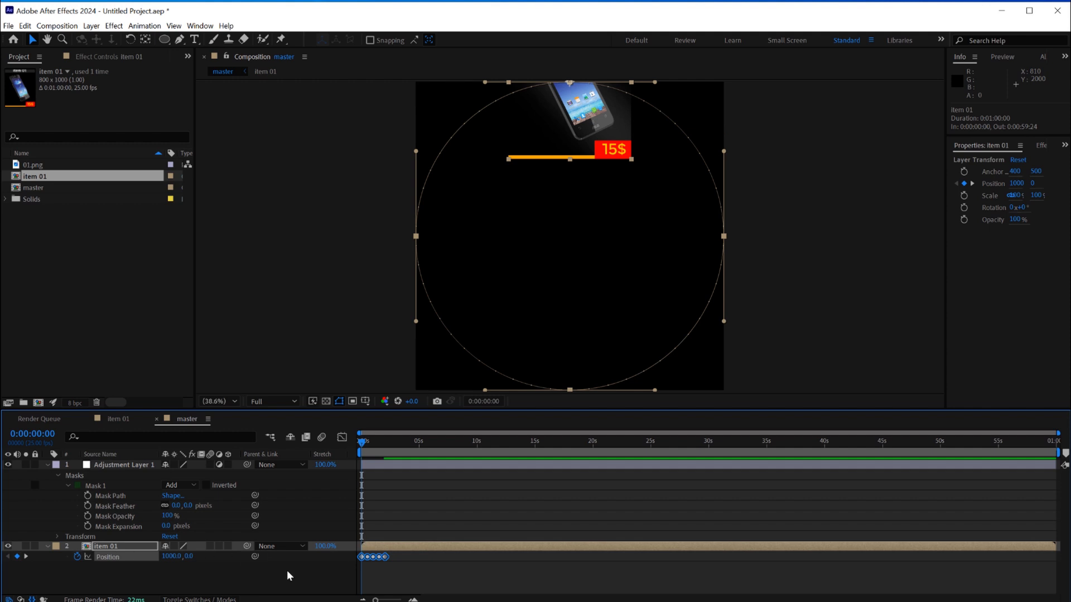
mouse_move(367, 440)
mouse_down()
mouse_move(381, 449)
mouse_move(362, 449)
mouse_move(385, 449)
mouse_move(361, 455)
mouse_move(959, 451)
mouse_up()
drag(389, 434, 406, 440)
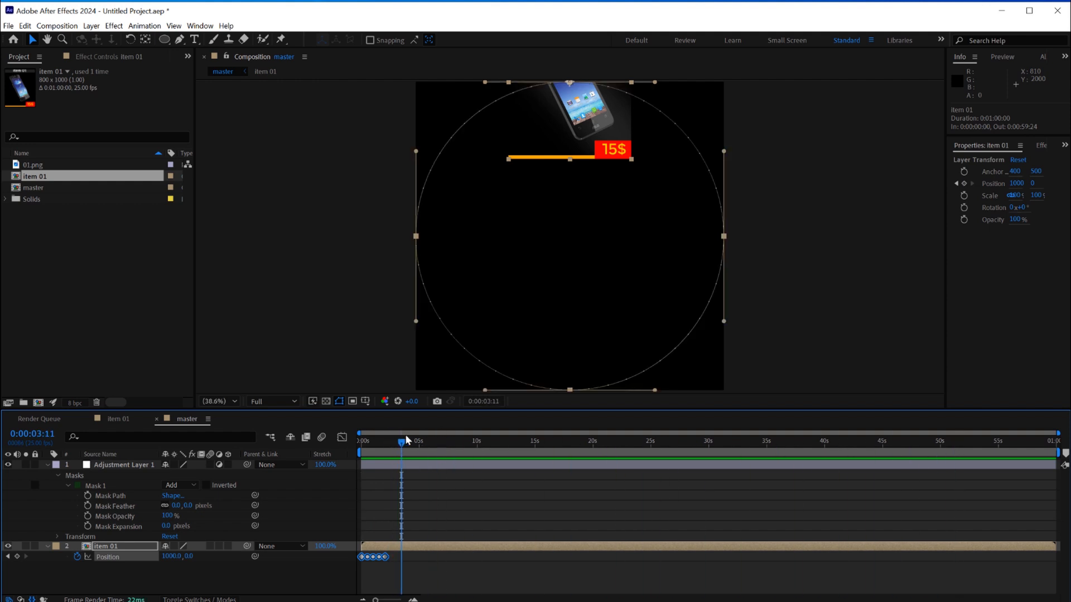
- Add a loopOut "cycle" expression with numKeyframes = 0 to item 01's Position and scrub ahead to check the loop
alt+click(77, 556)
click(207, 566)
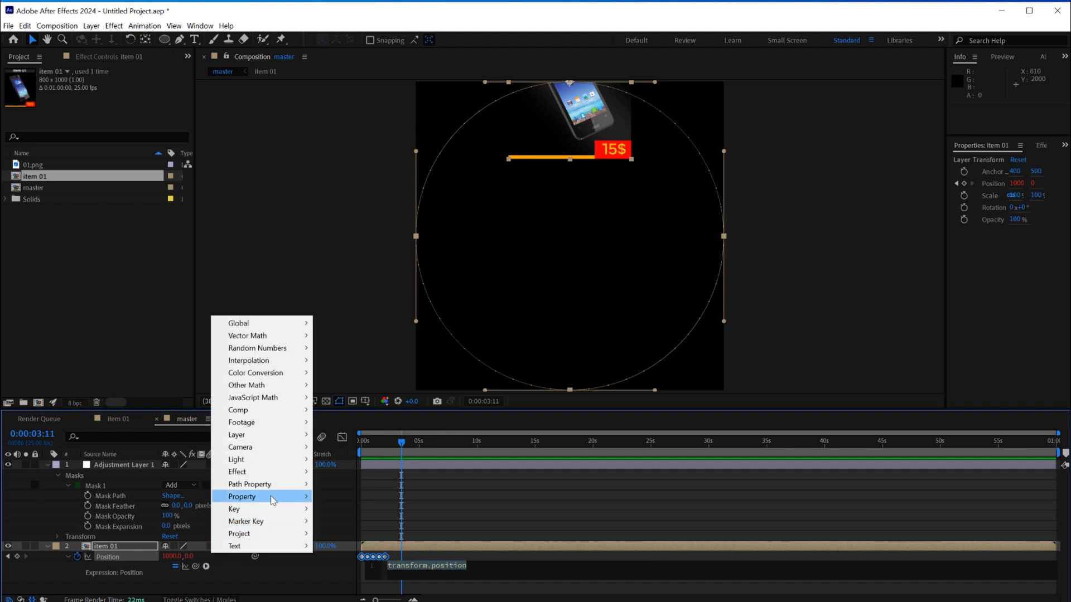
mouse_move(273, 498)
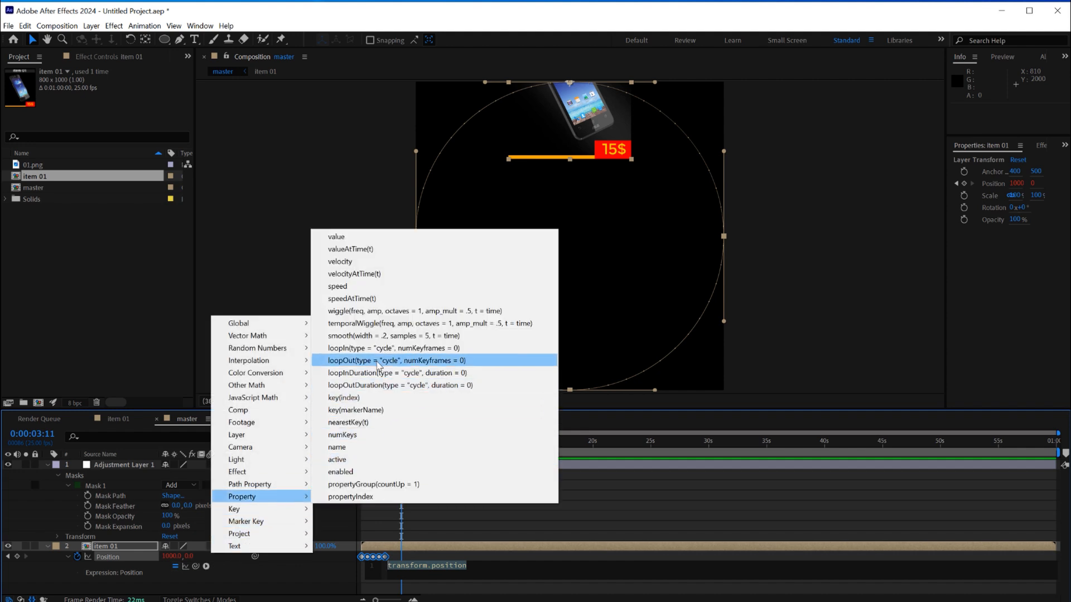
click(356, 362)
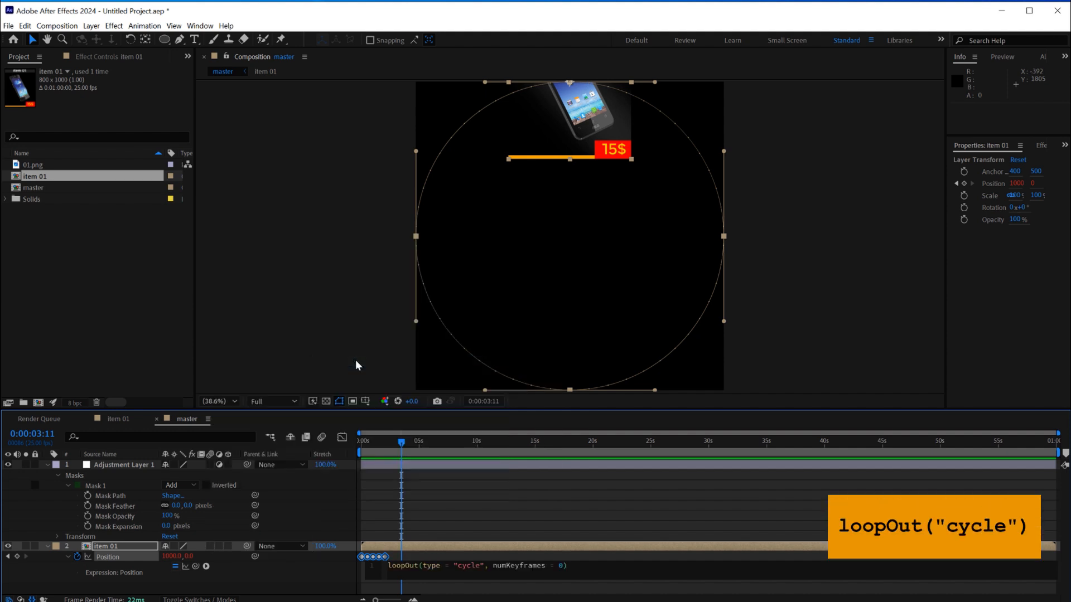
click(324, 560)
drag(369, 436, 548, 441)
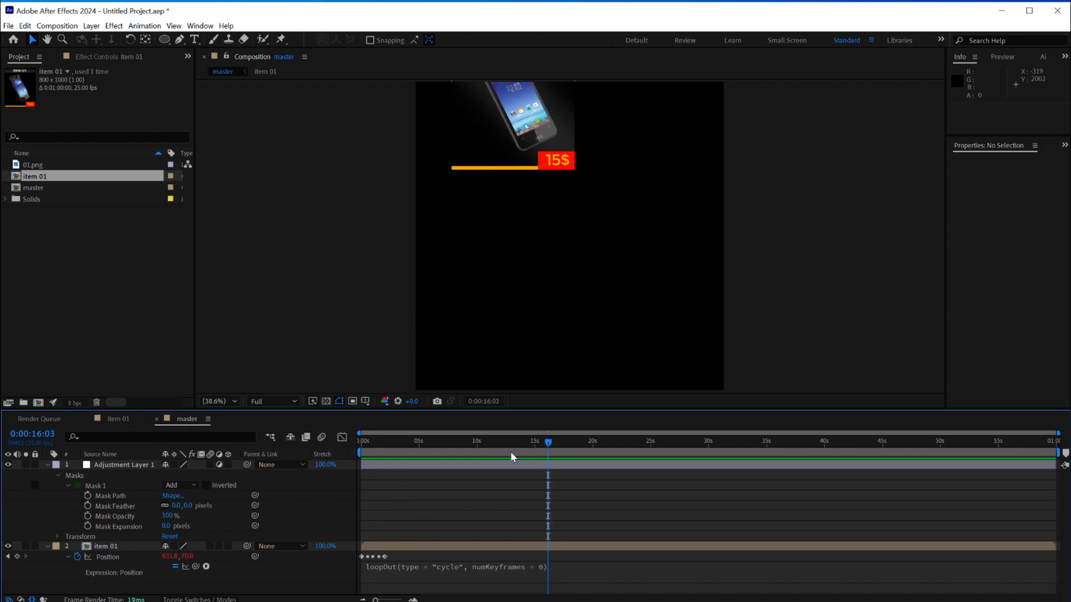
- Add a camera to the master composition and make item 01 a 3D layer, with the playhead back at the start
drag(458, 443, 313, 476)
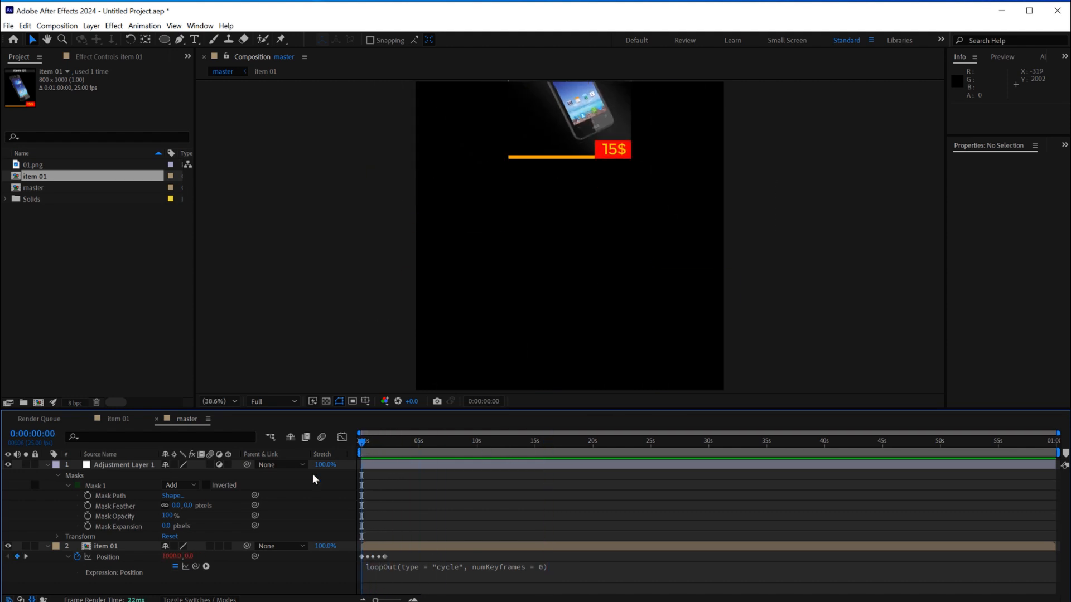
click(47, 466)
click(48, 475)
right_click(478, 505)
mouse_move(505, 512)
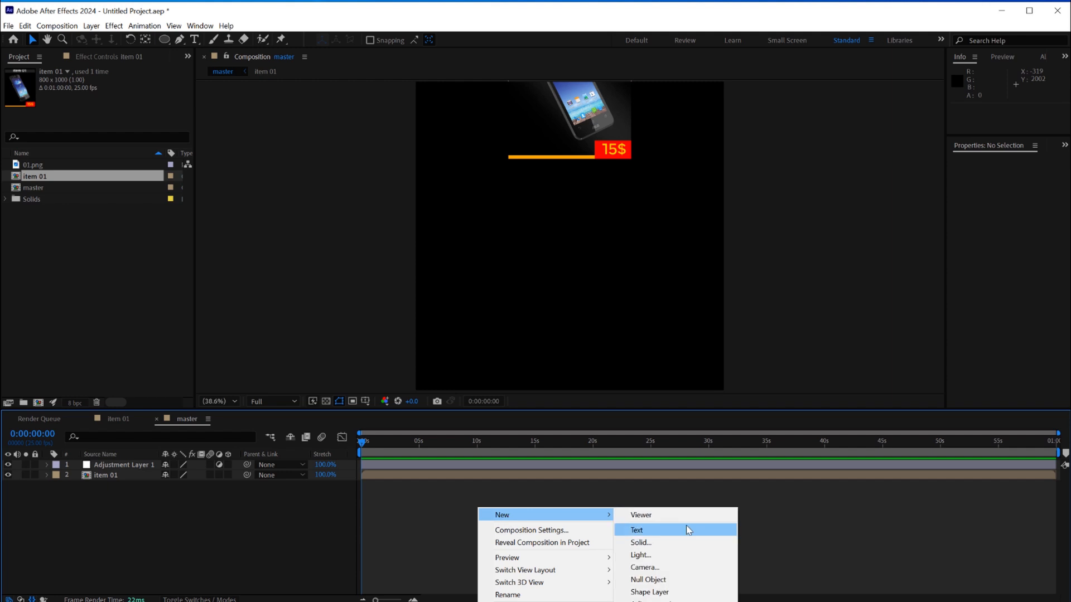
click(666, 567)
click(638, 440)
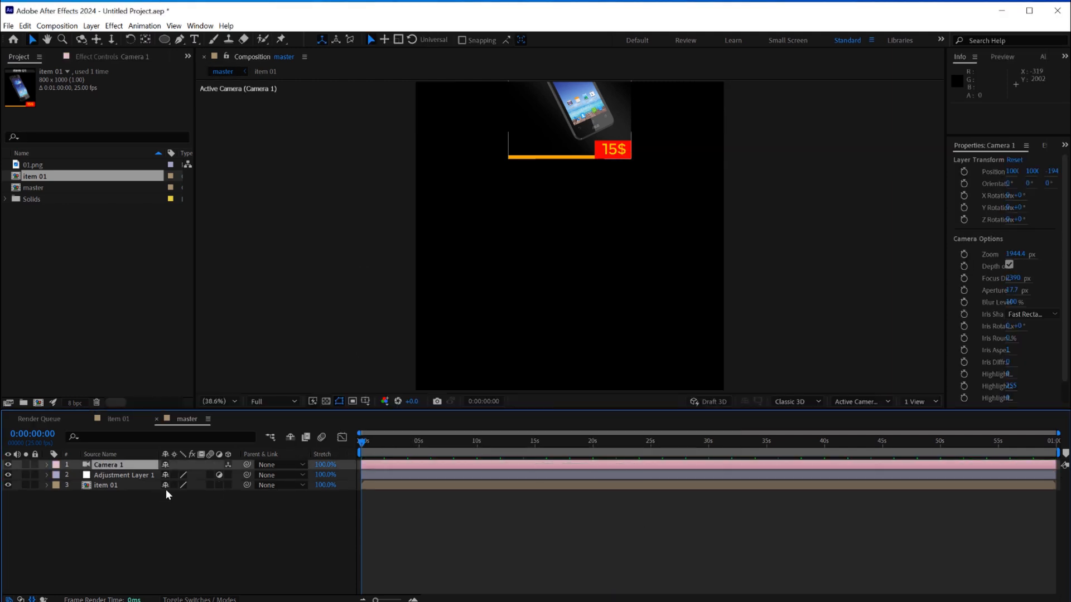
mouse_move(395, 439)
mouse_down()
mouse_move(427, 445)
mouse_move(405, 452)
mouse_up()
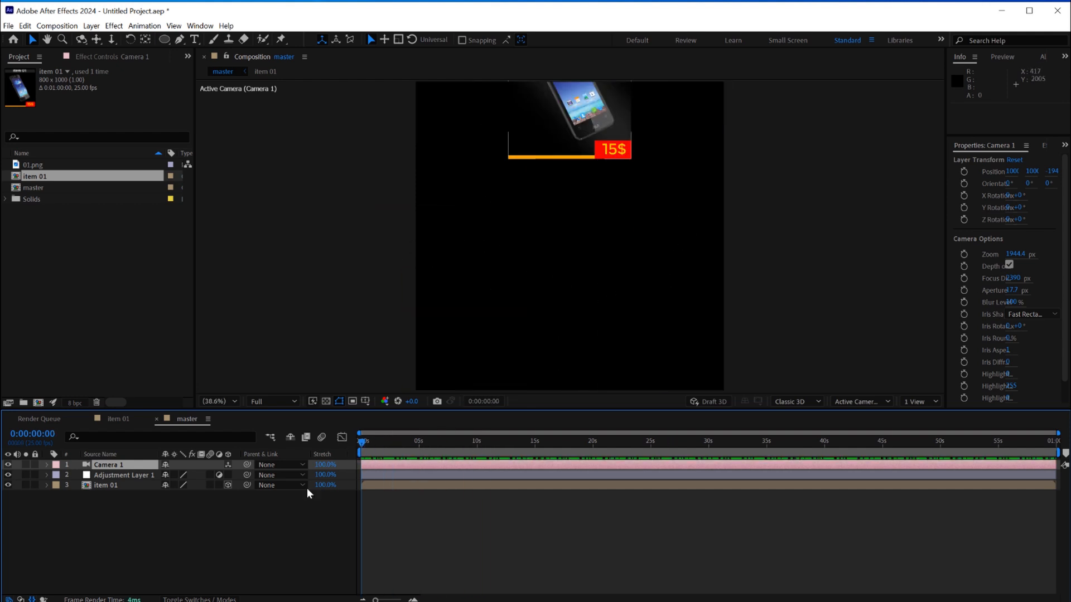
- Add a null object to the master composition and parent item 01 to it
right_click(386, 504)
mouse_move(413, 507)
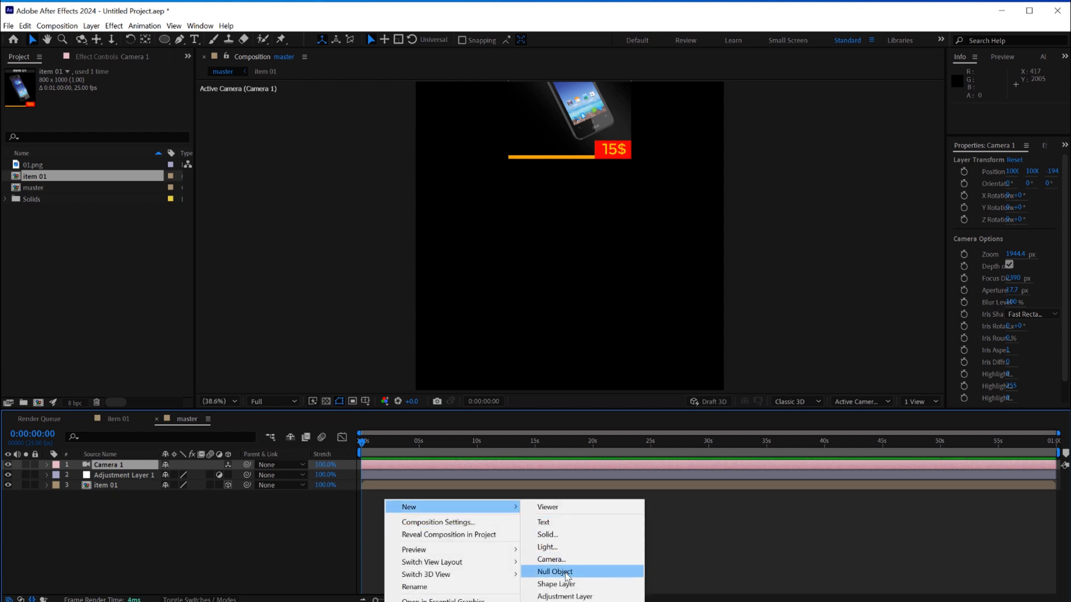
click(567, 576)
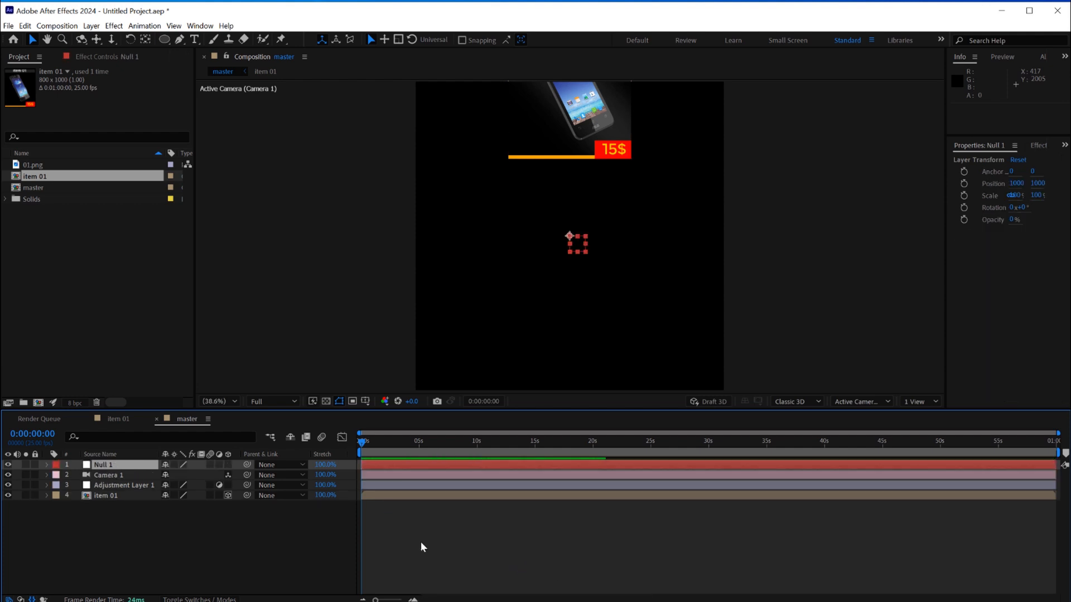
click(115, 497)
drag(247, 495, 103, 468)
- With the null as a 3D layer, set its X orientation to -90° and scrub from the start to check the motion
click(104, 469)
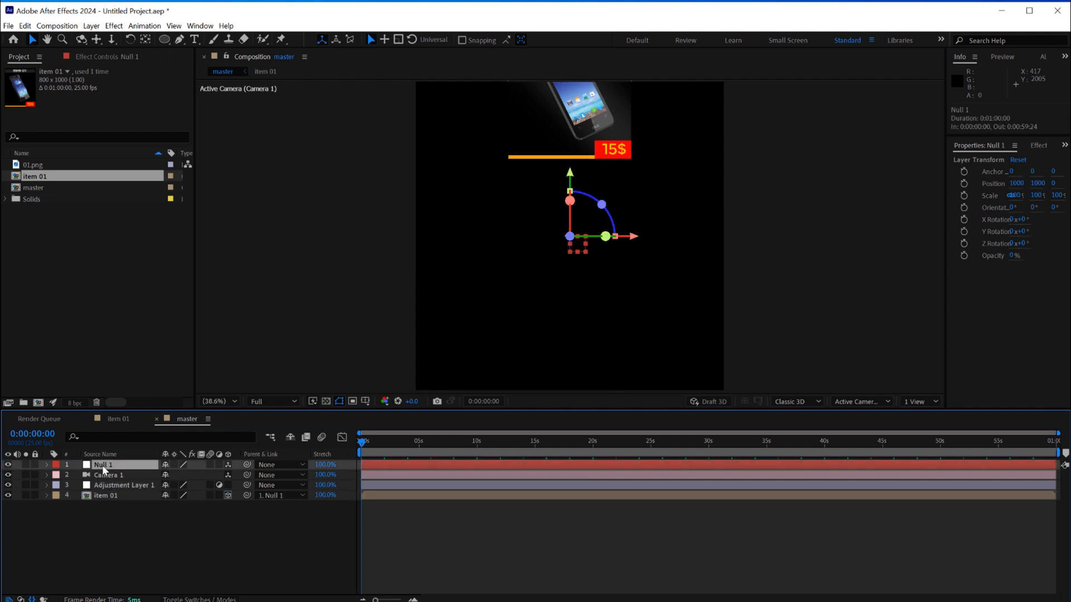
key(r)
click(166, 475)
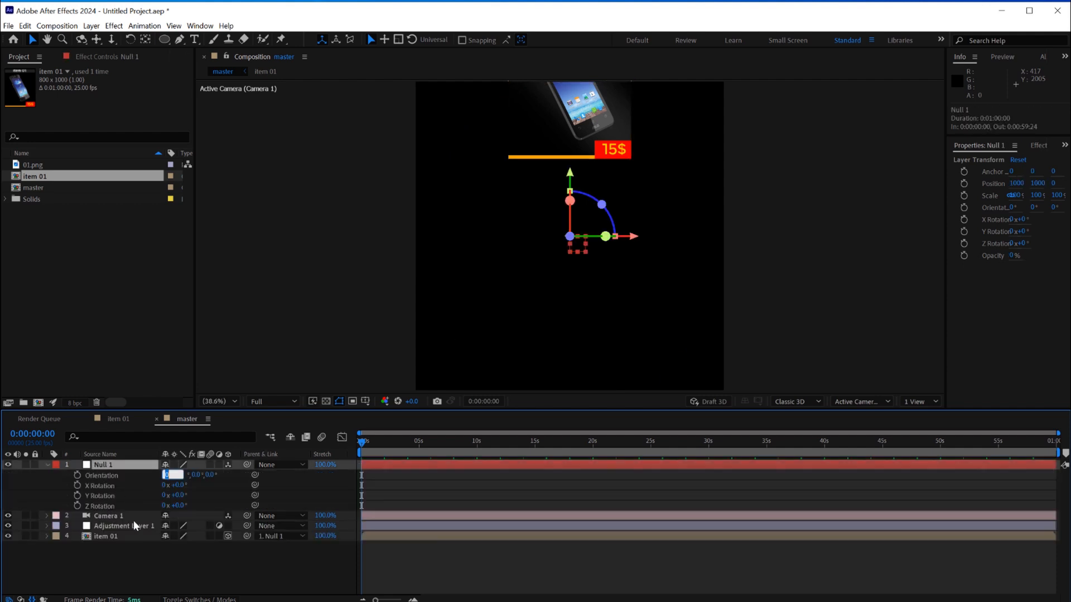
text(-90)
key(Return)
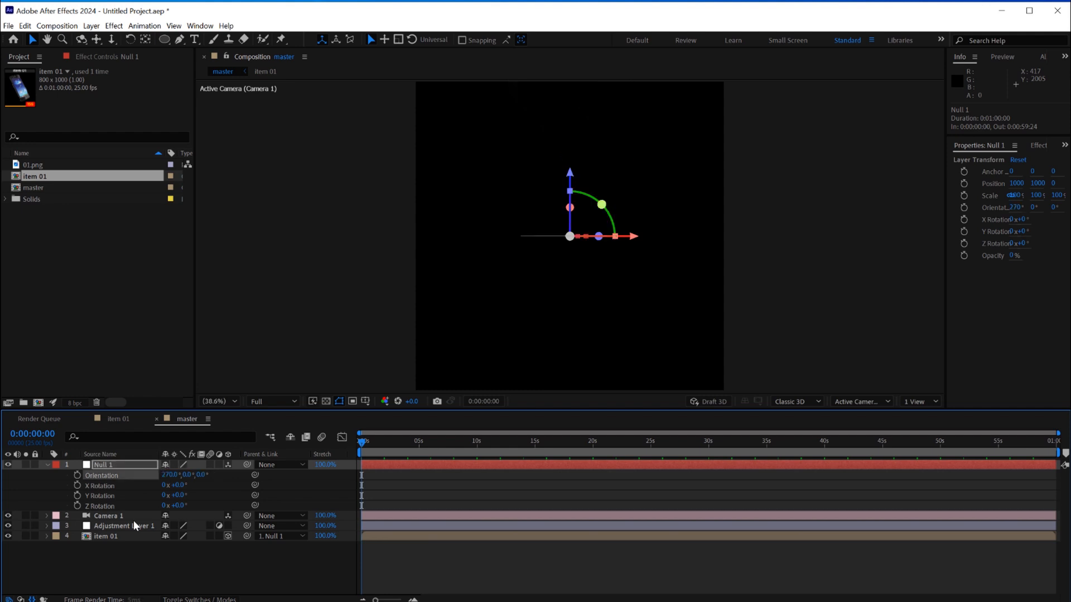
drag(368, 442, 314, 435)
- Set item 01's X orientation to 90° so it faces the camera, and collapse the layer properties
click(102, 536)
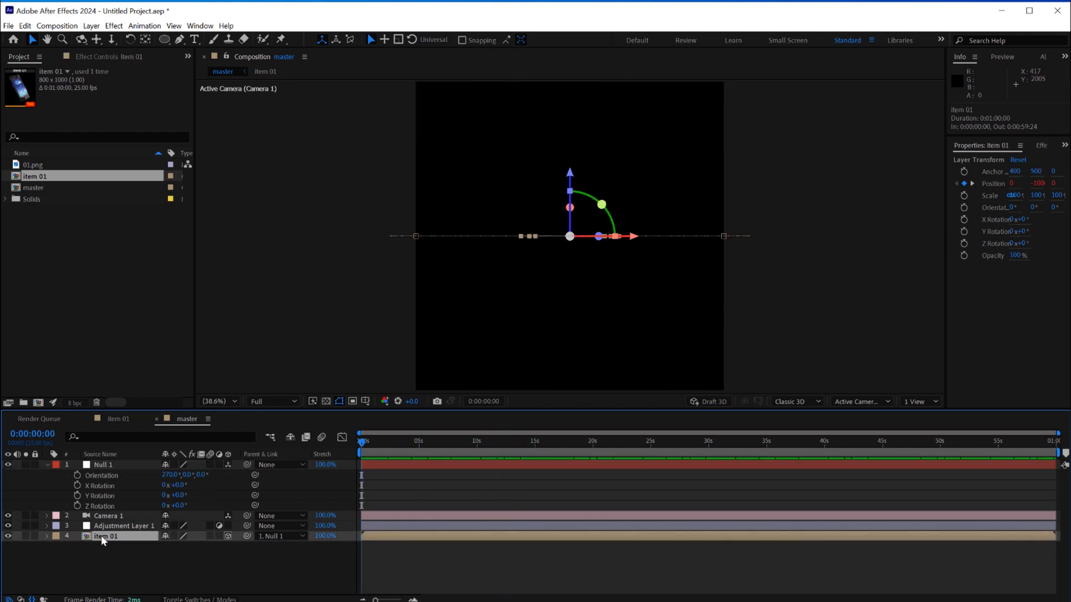
key(r)
click(165, 546)
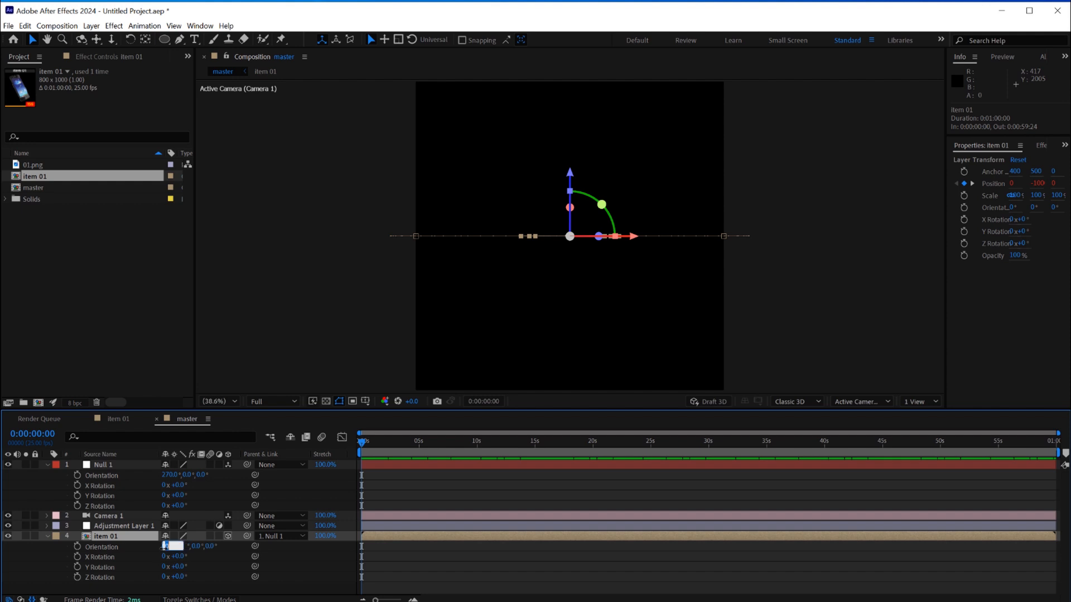
key(Return)
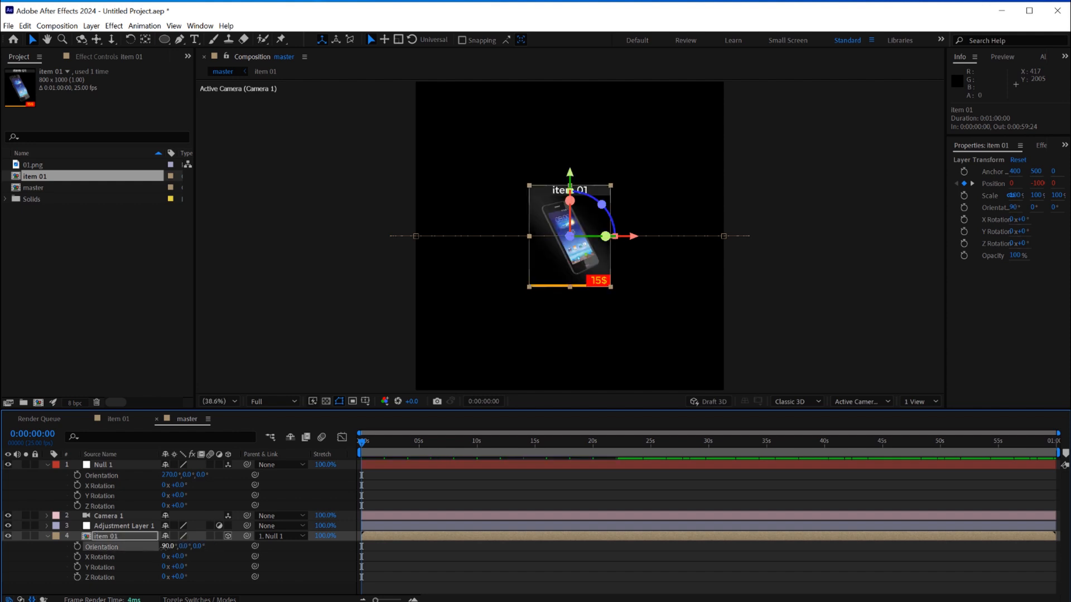
click(357, 576)
click(46, 536)
click(47, 465)
- Scrub and play back the 3D circular motion, then return the playhead to the start
drag(375, 444, 456, 458)
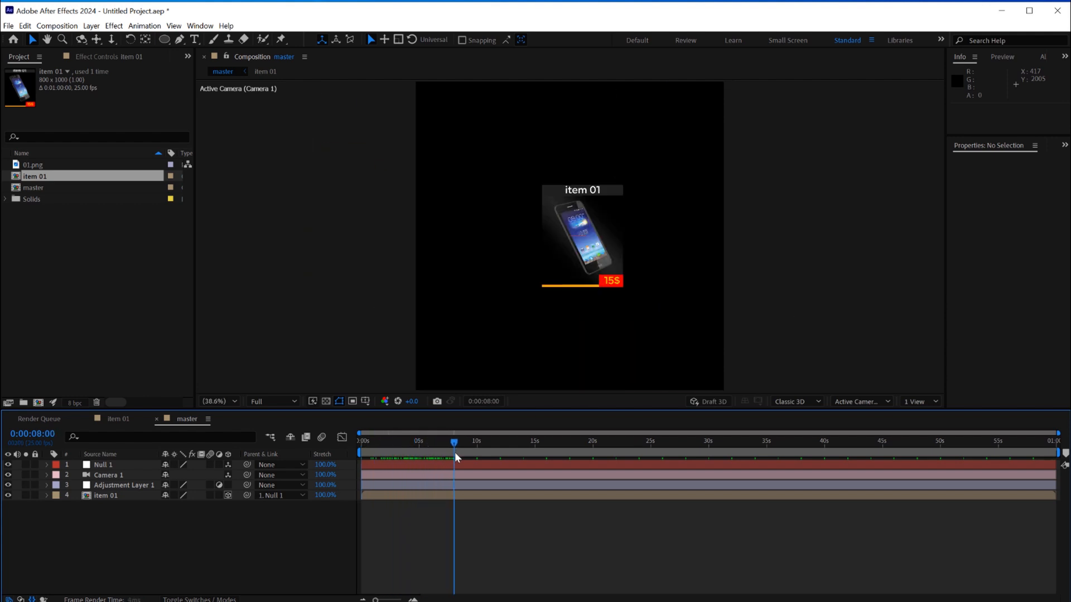
key(space)
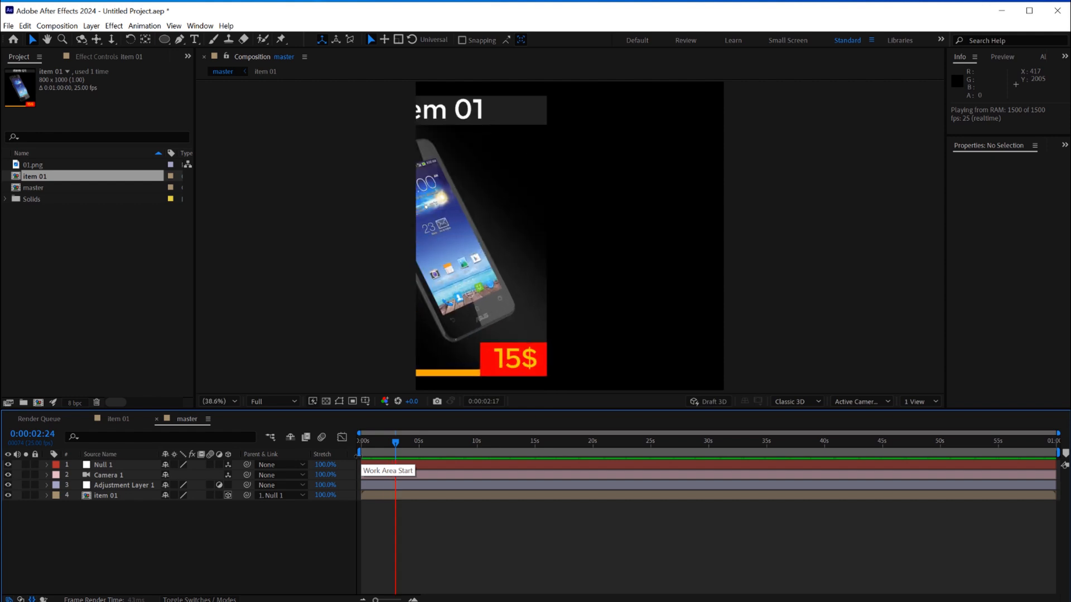
drag(424, 446, 360, 449)
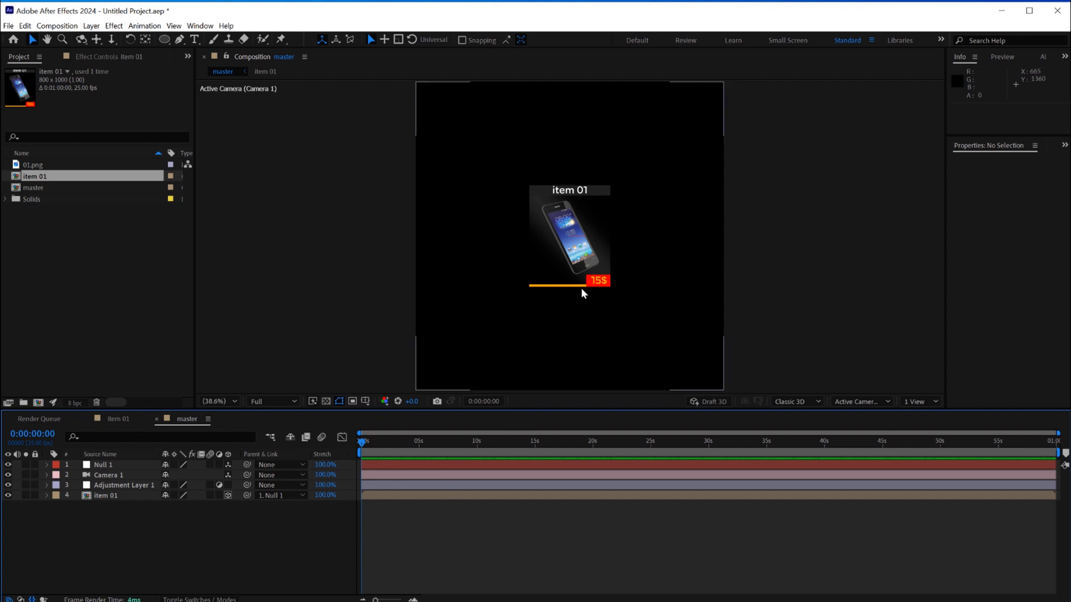
- Dolly Camera 1 back to a Z position of about -3540 and scrub the timeline to check the framing
click(387, 479)
key(c)
key(c)
key(c)
drag(574, 251, 585, 358)
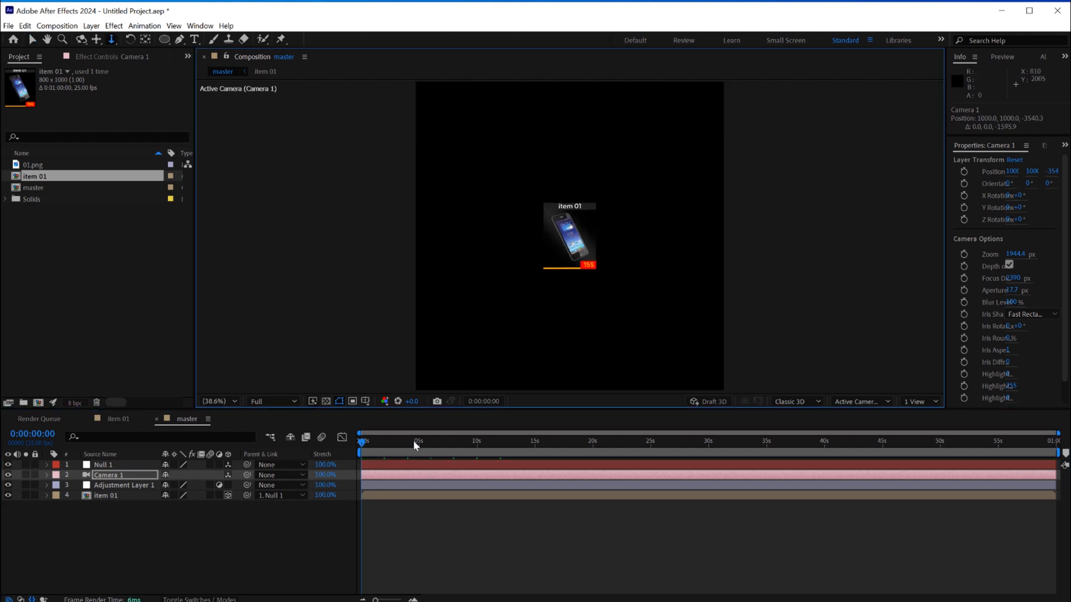
mouse_move(413, 441)
mouse_down()
mouse_move(393, 441)
mouse_move(423, 440)
mouse_move(377, 441)
mouse_move(396, 443)
mouse_up()
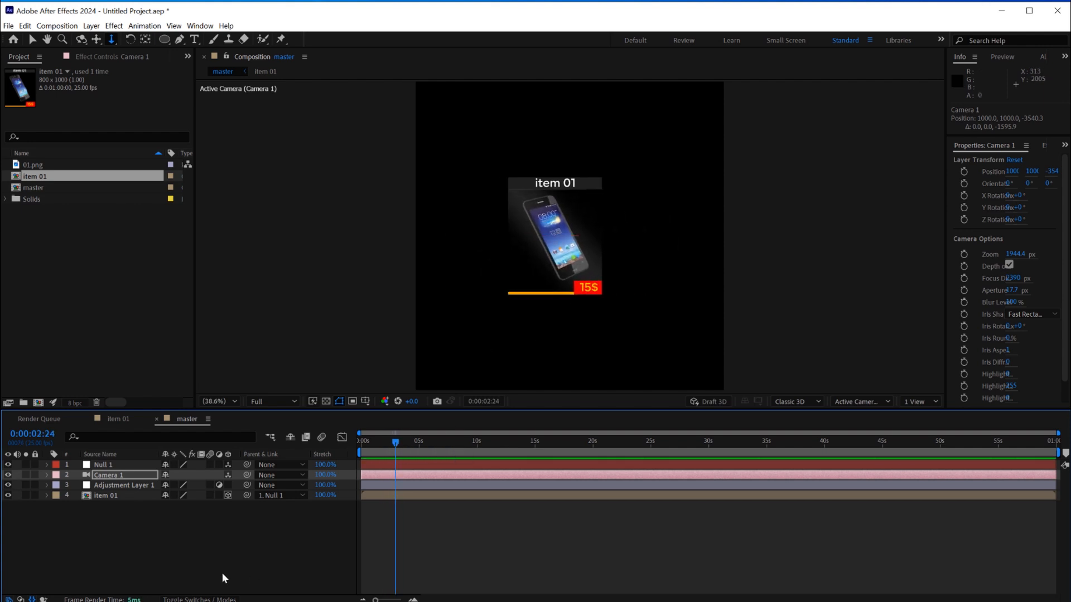
- Examine item 01's Position keyframes up close on the timeline and move the playhead to the keyframe at 1 second
click(105, 494)
key(p)
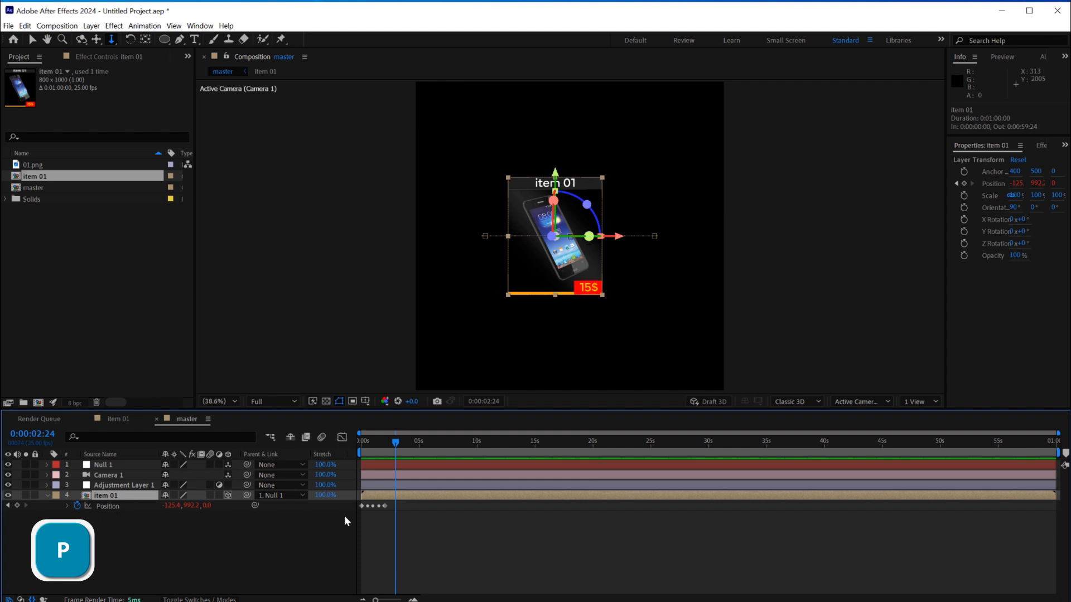
key(equal)
key(equal)
key(equal)
drag(593, 548, 832, 547)
drag(401, 443, 454, 440)
- Add an expression to item 01's Opacity linking it to the Y position divided by 10: transform.position[1]/10
key(t)
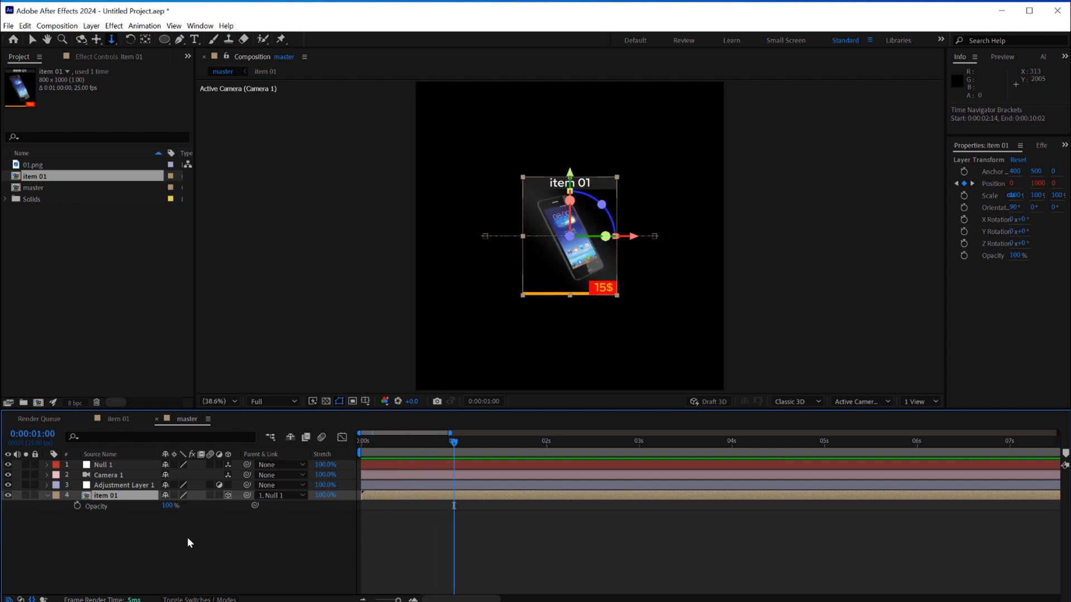
click(47, 493)
click(46, 493)
drag(355, 415, 367, 363)
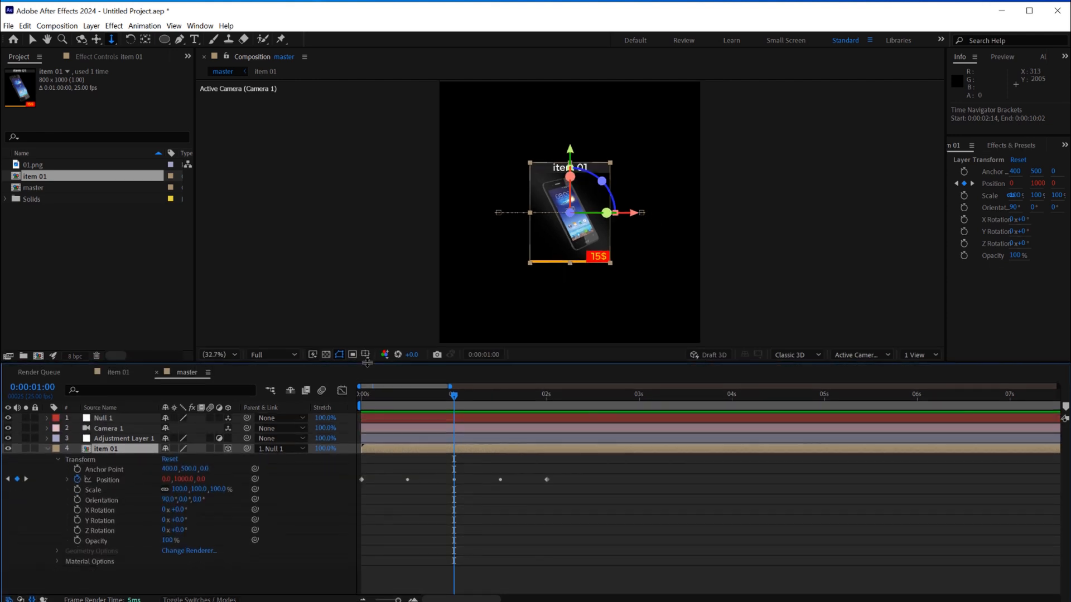
alt+click(77, 541)
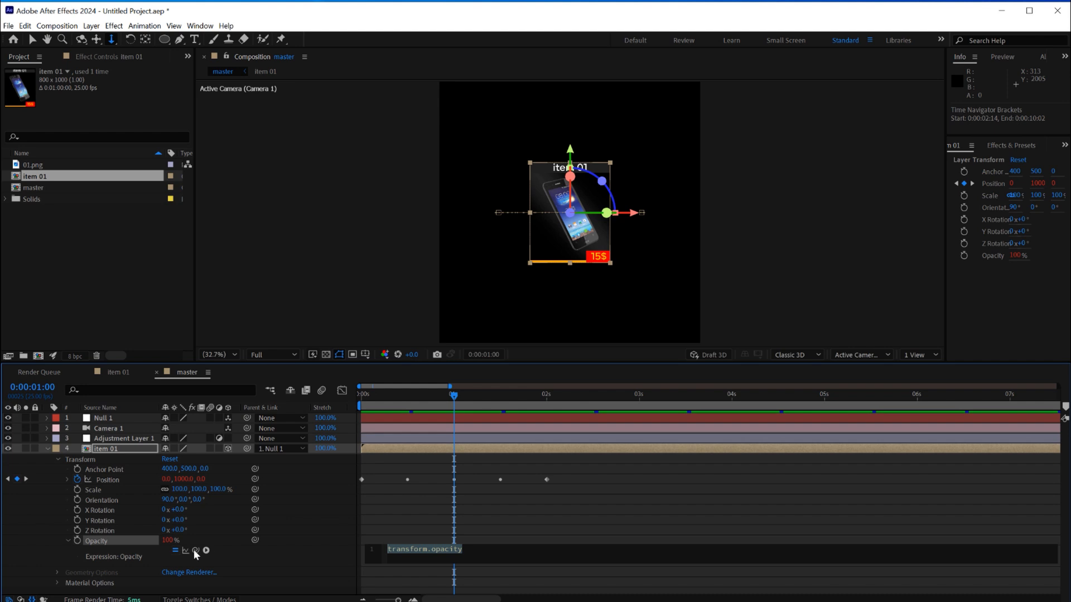
drag(195, 550, 179, 477)
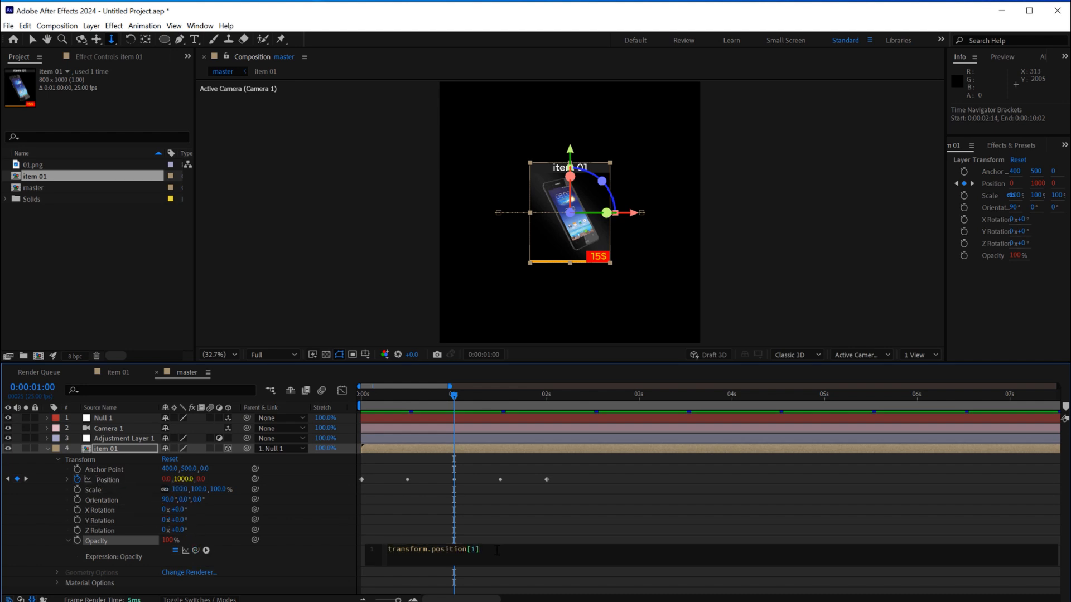
text(/10)
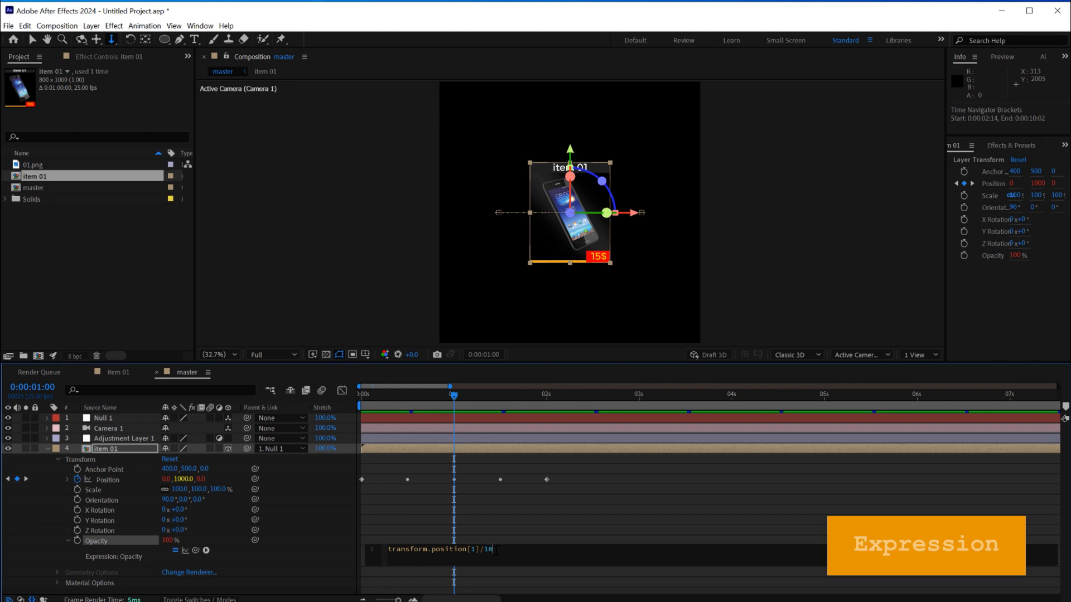
click(427, 508)
- Scrub between the first two Position keyframes to check item 01's opacity fade
drag(457, 393, 398, 442)
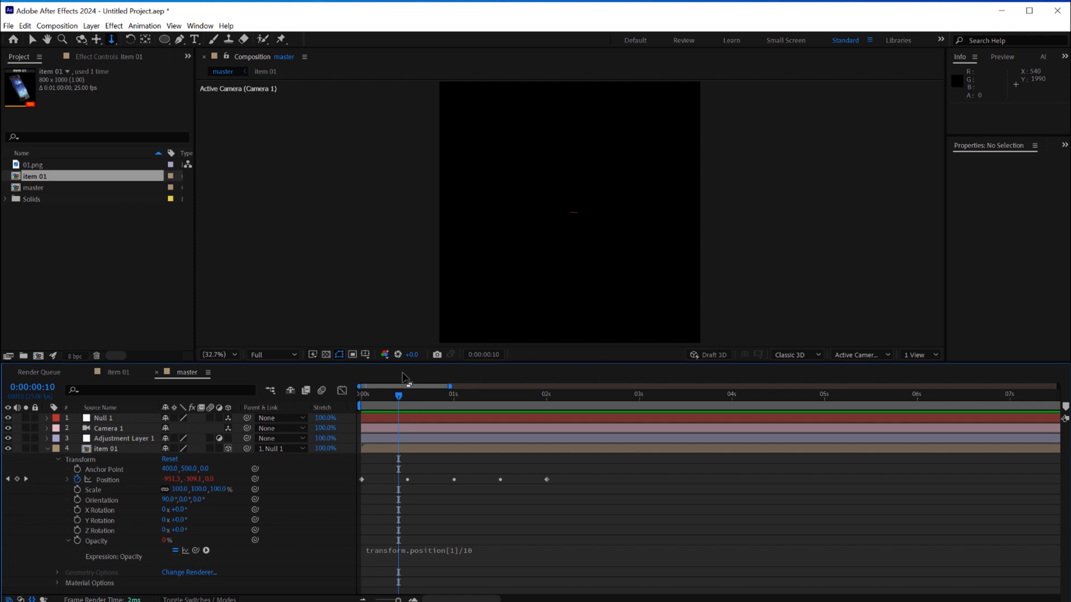
click(324, 355)
click(325, 354)
click(363, 396)
drag(363, 396, 405, 398)
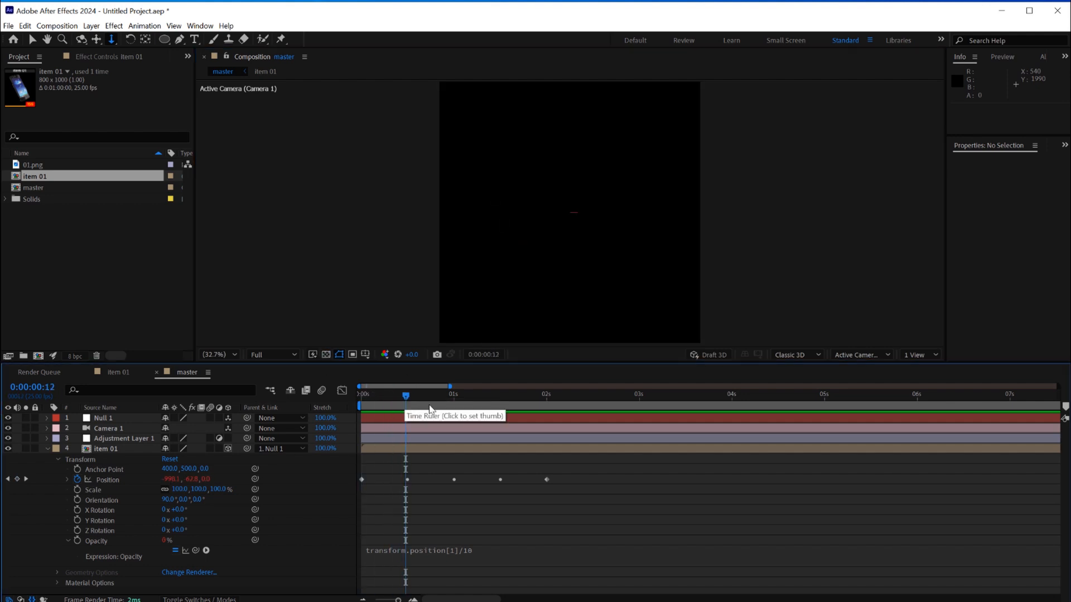
- Replace item 01's Opacity expression with linear(transform.position[1], -1000, 1000, 0, 100), scrub to check the fade and collapse the layer
click(437, 561)
click(205, 550)
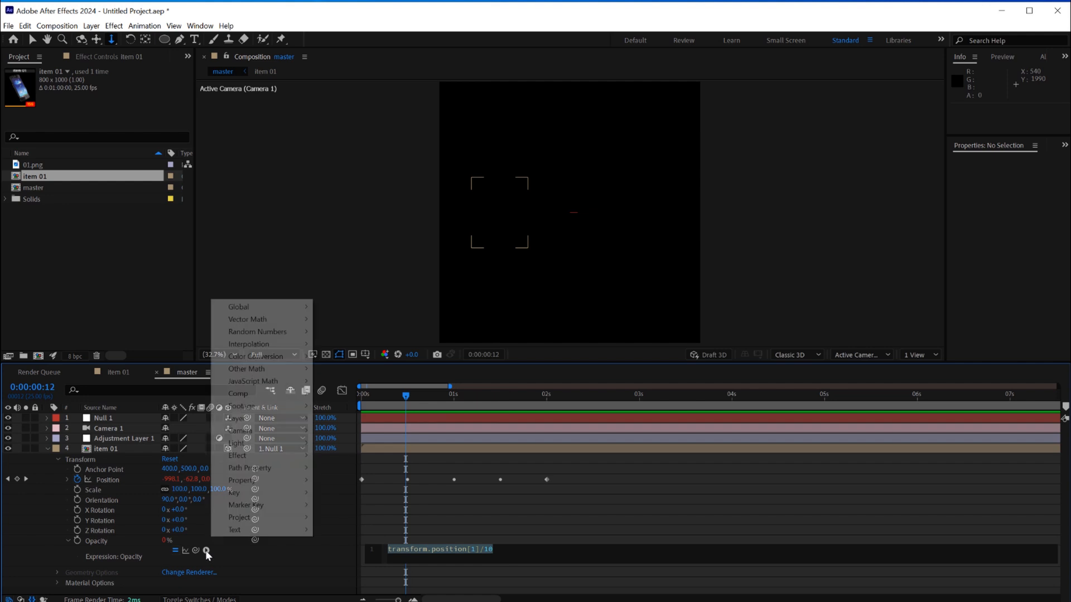
mouse_move(268, 503)
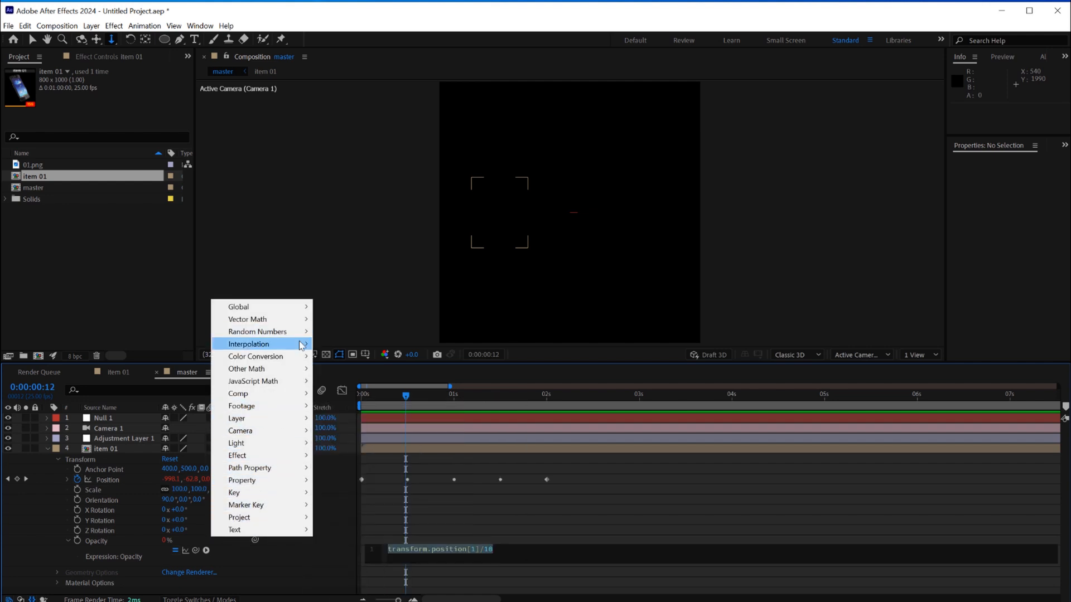
mouse_move(305, 345)
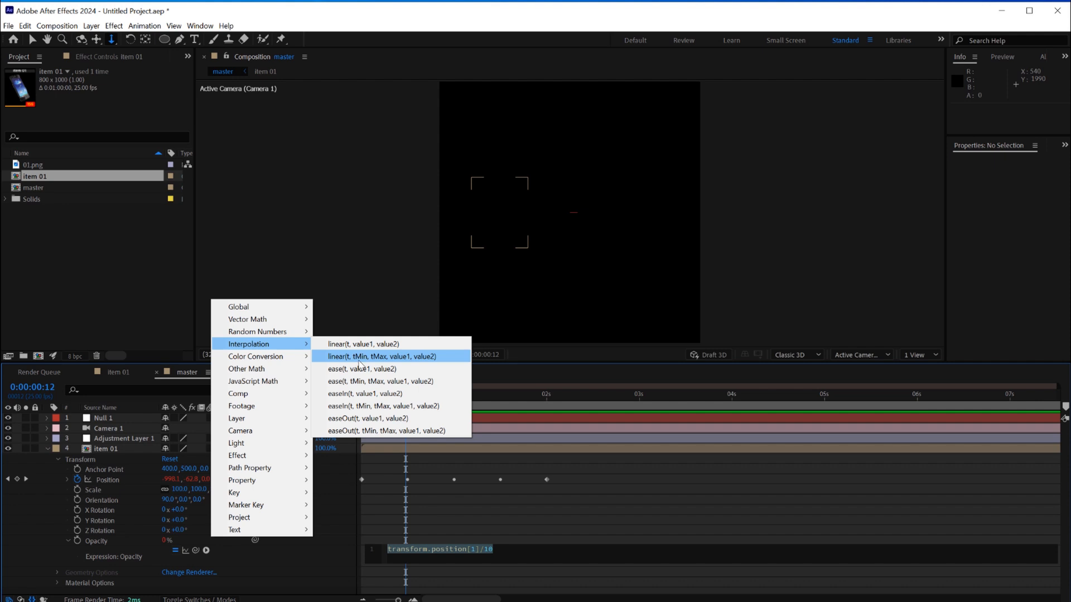
click(414, 357)
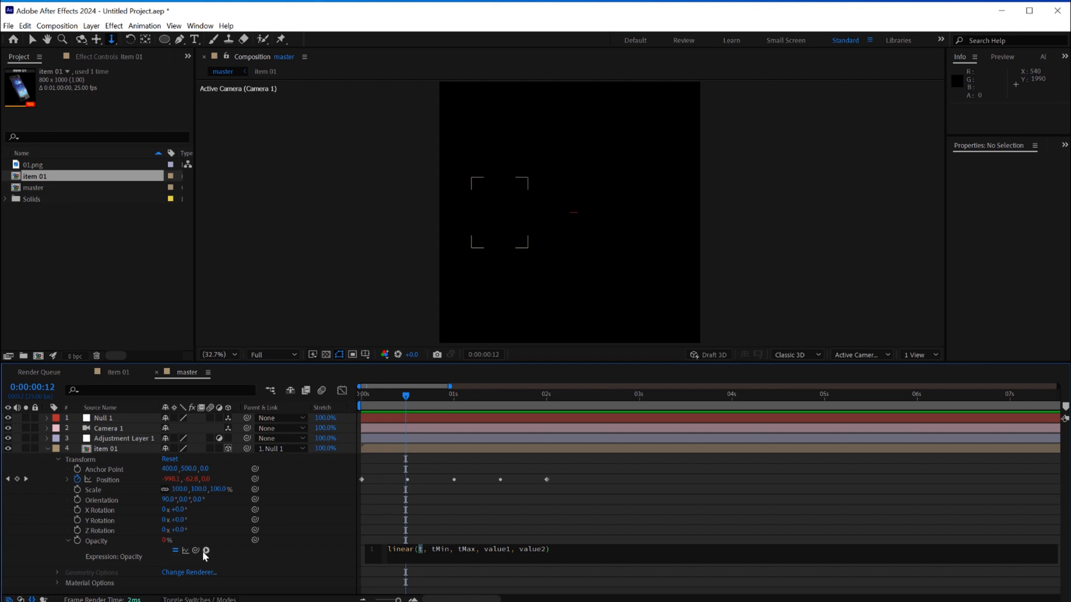
drag(195, 550, 189, 480)
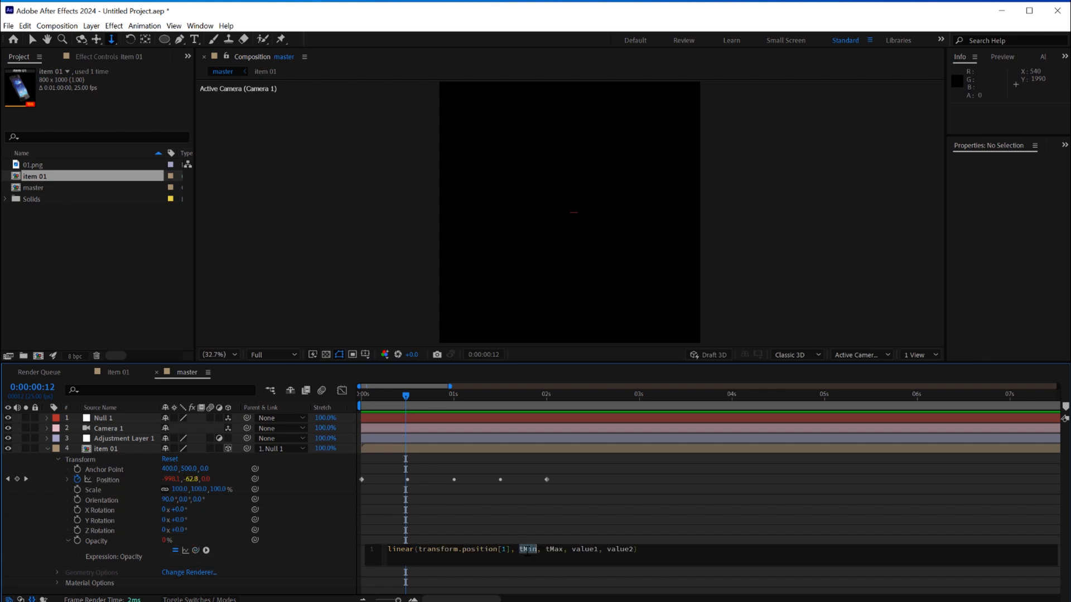
text(-1000, 1000)
double_click(592, 550)
text(0)
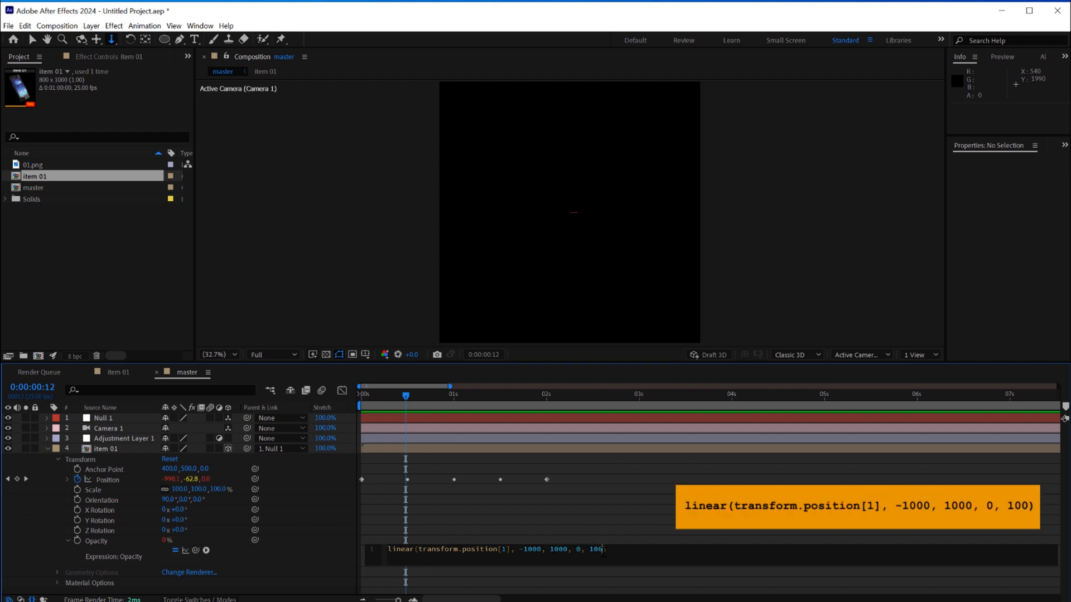
click(577, 523)
drag(405, 395, 442, 412)
click(47, 449)
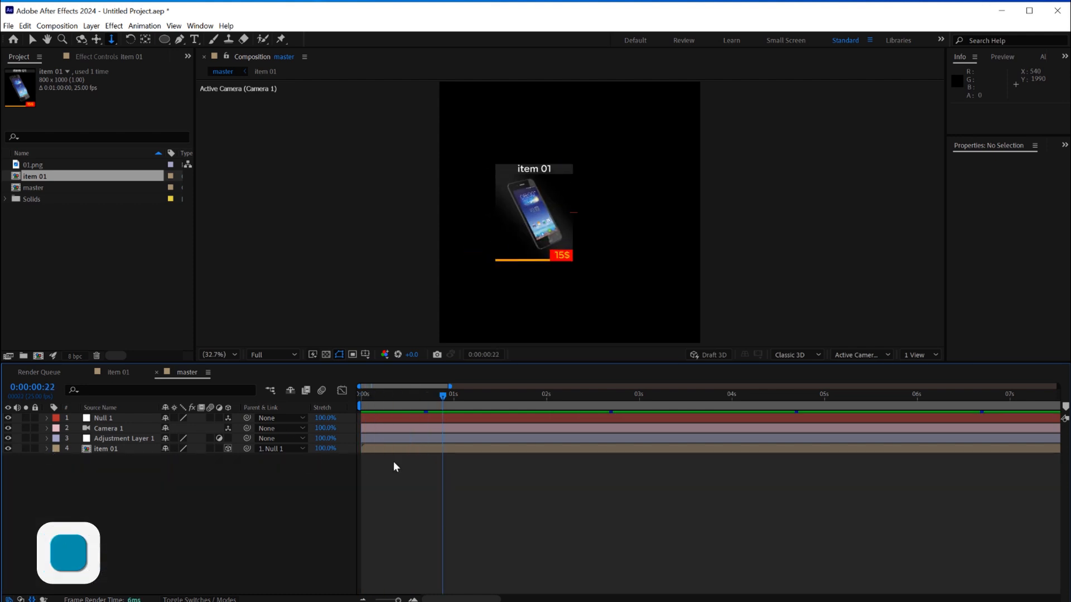
- Reveal item 01's Position keyframes on the timeline and examine the card's position around the 1-second keyframe and at frame 13
click(382, 450)
drag(431, 394, 453, 397)
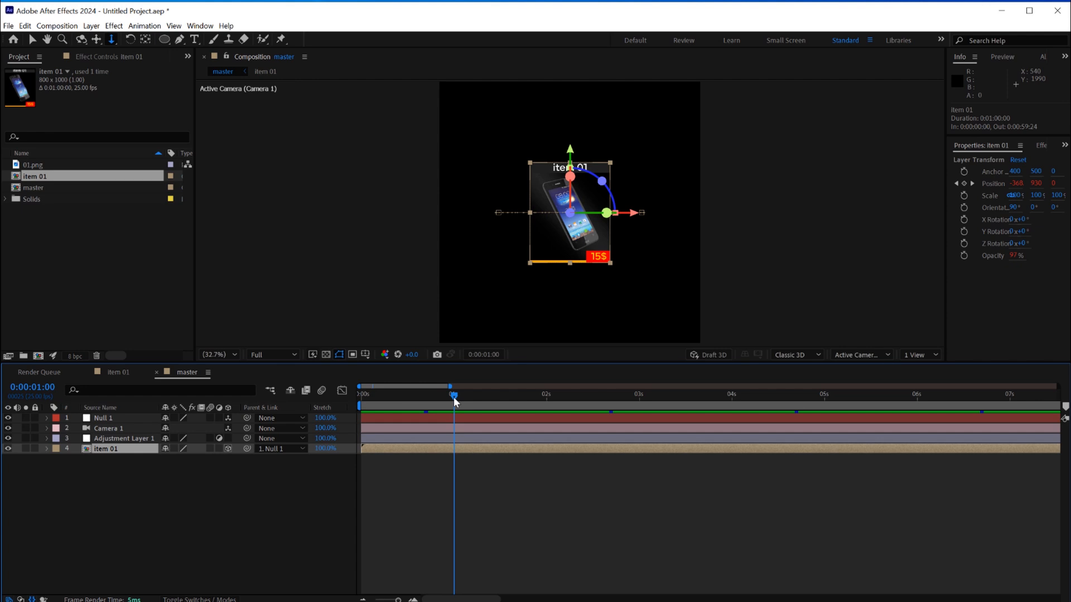
click(461, 455)
click(460, 449)
key(minus)
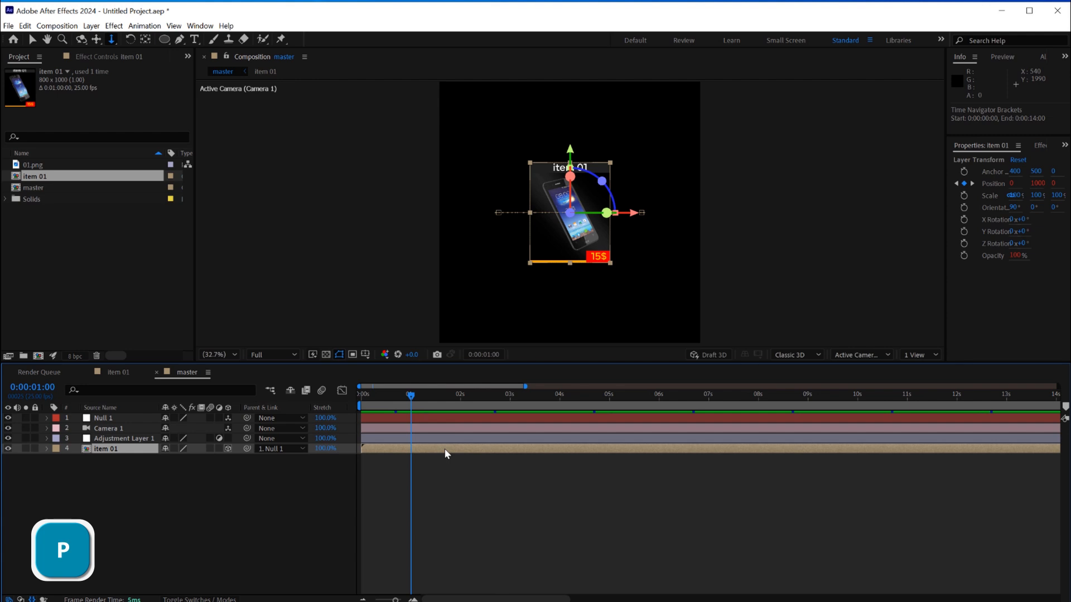
key(p)
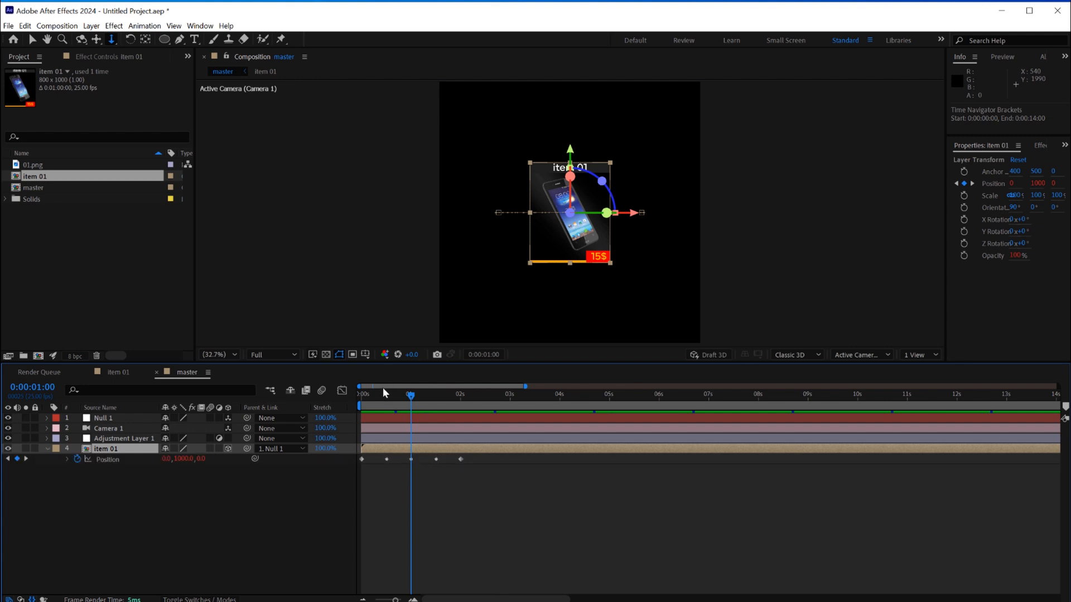
click(387, 393)
key(equal)
key(equal)
key(minus)
key(minus)
key(equal)
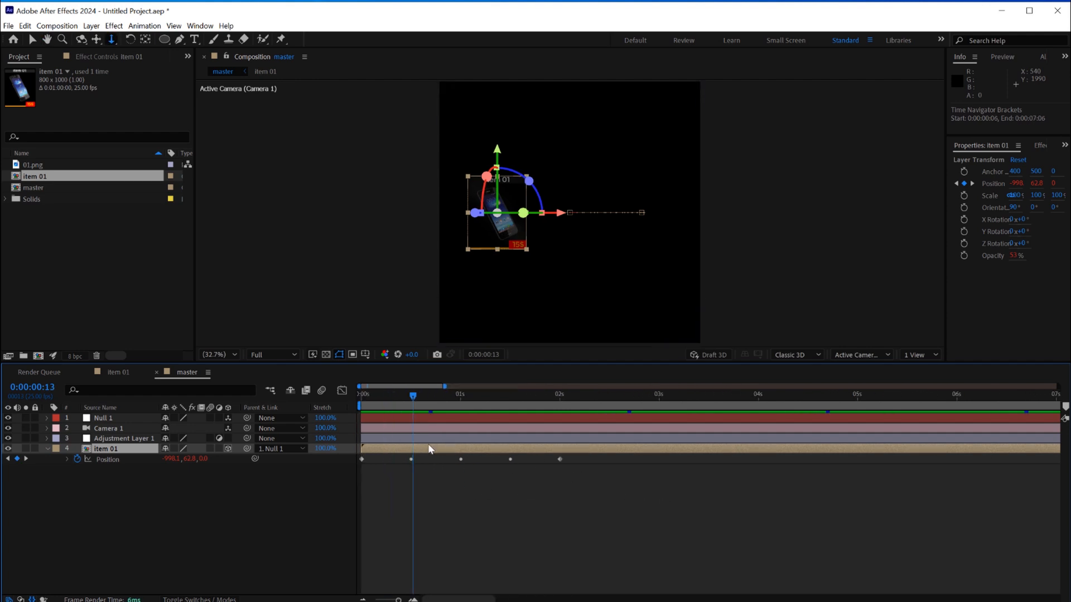
click(433, 473)
click(425, 448)
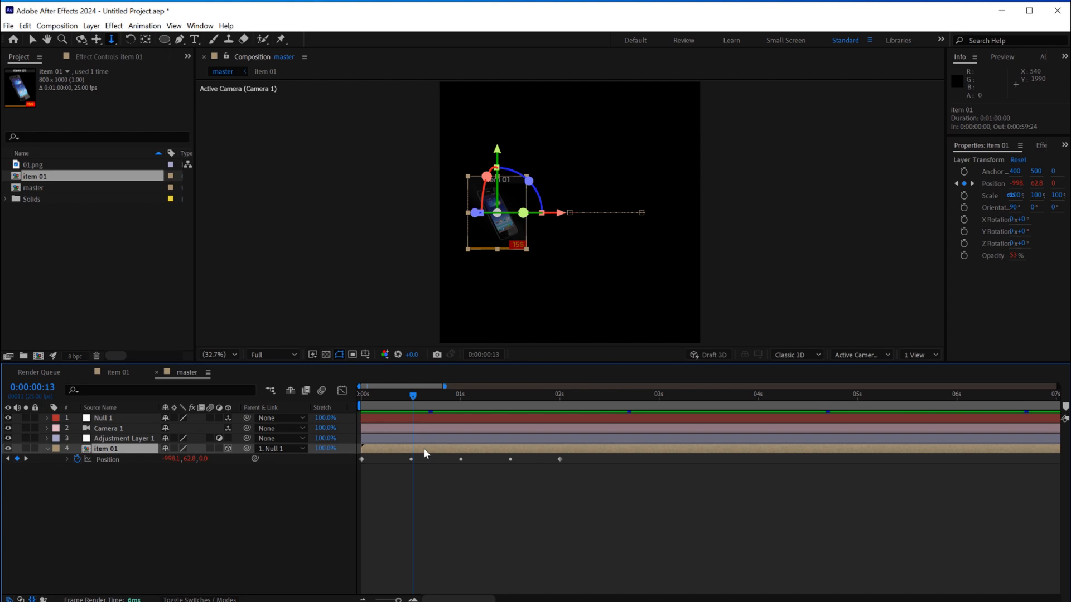
key(ctrl+d)
mouse_move(409, 450)
mouse_down()
mouse_move(437, 450)
mouse_move(428, 449)
mouse_up()
mouse_move(408, 409)
mouse_down()
mouse_move(379, 394)
mouse_move(425, 400)
mouse_move(418, 406)
mouse_up()
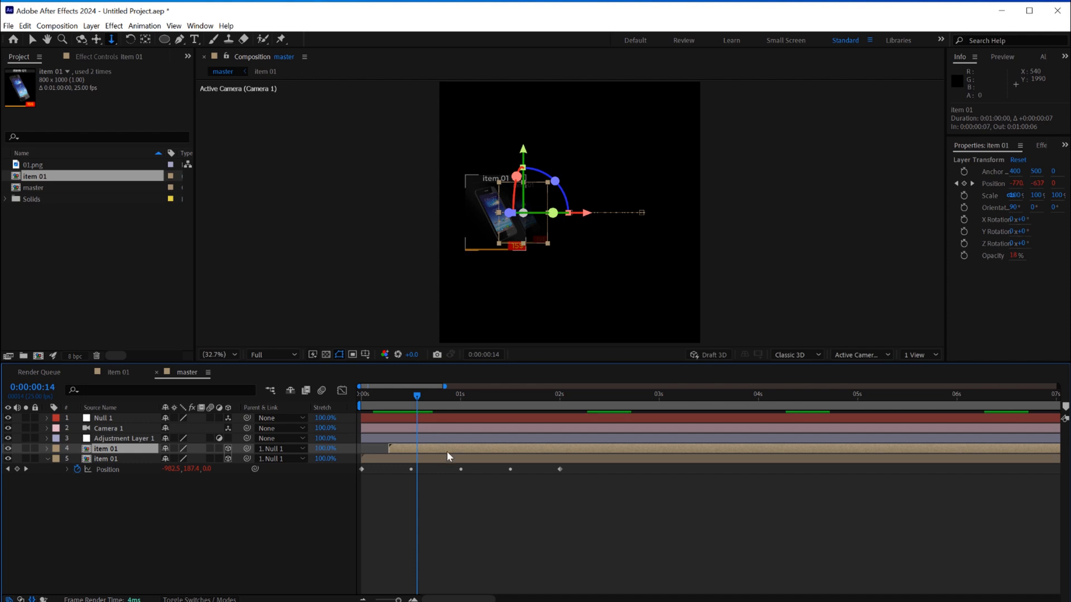
key(Delete)
click(428, 451)
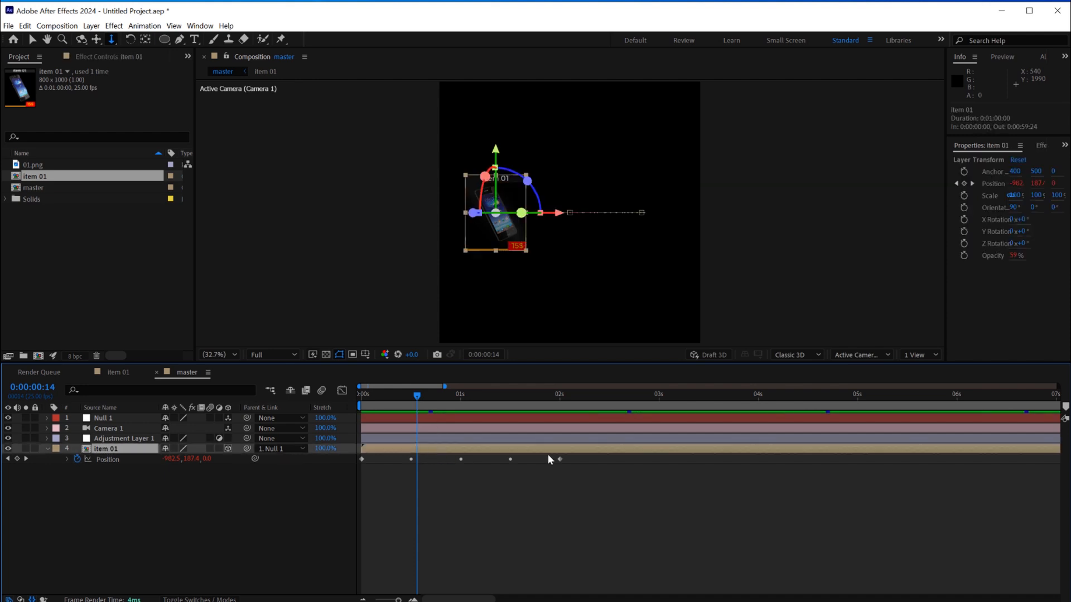
- Stretch item 01's five Position keyframes proportionally so the last one sits at 8 seconds
key(minus)
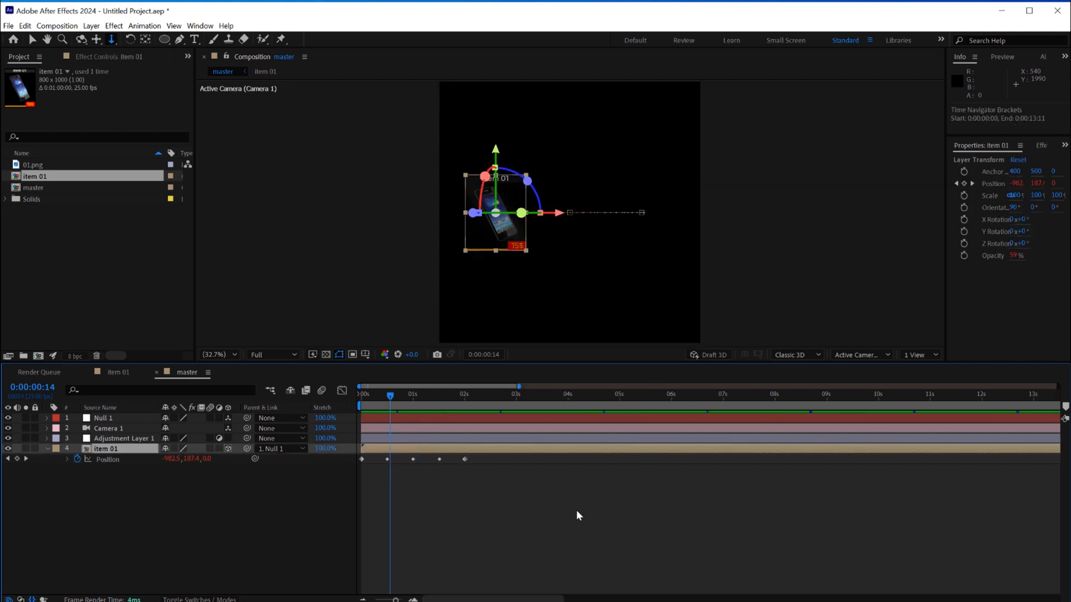
drag(471, 455, 357, 470)
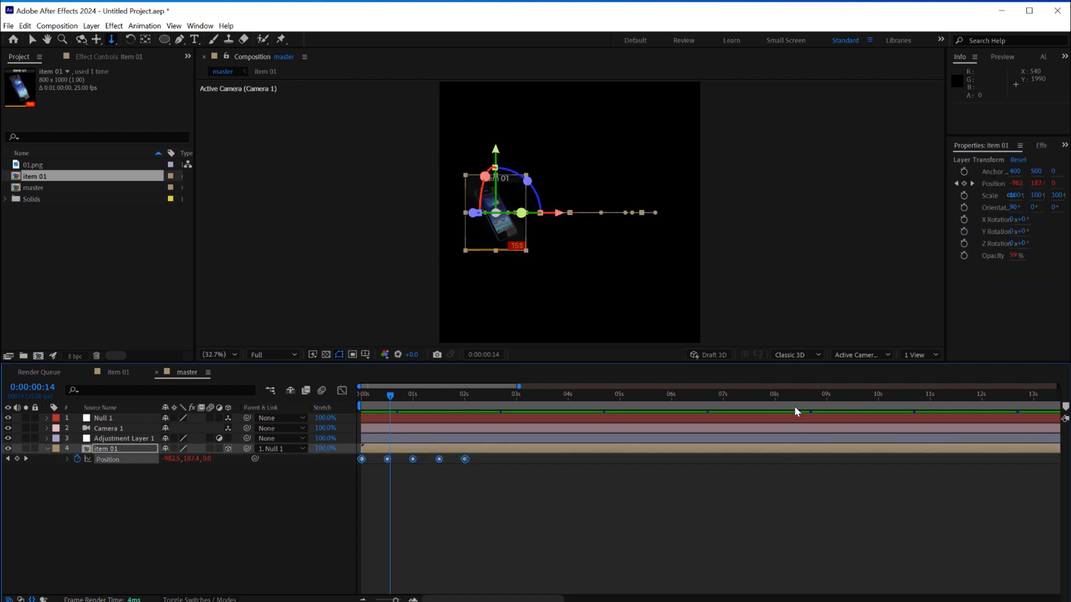
click(775, 395)
drag(467, 460, 774, 470)
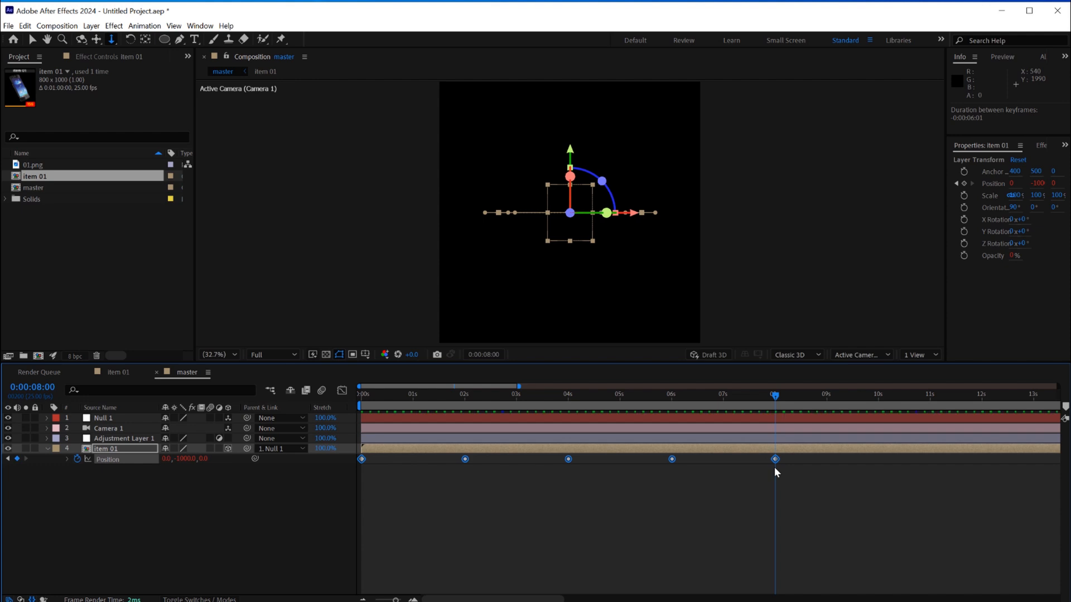
click(544, 468)
- Duplicate the item 01 layer and offset the copy to start at 1 second
drag(459, 395, 411, 400)
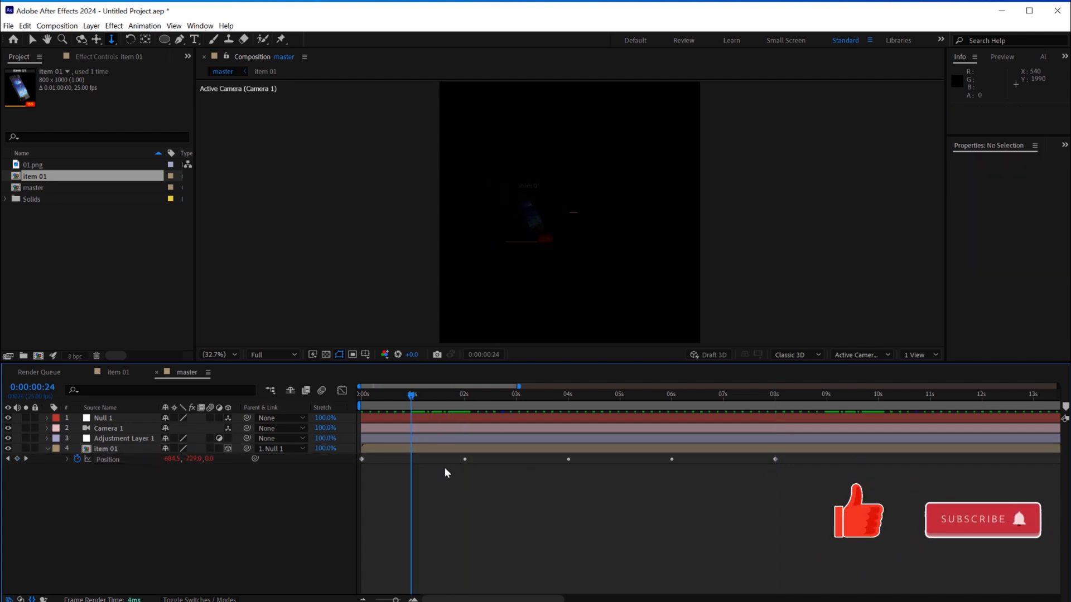
click(427, 449)
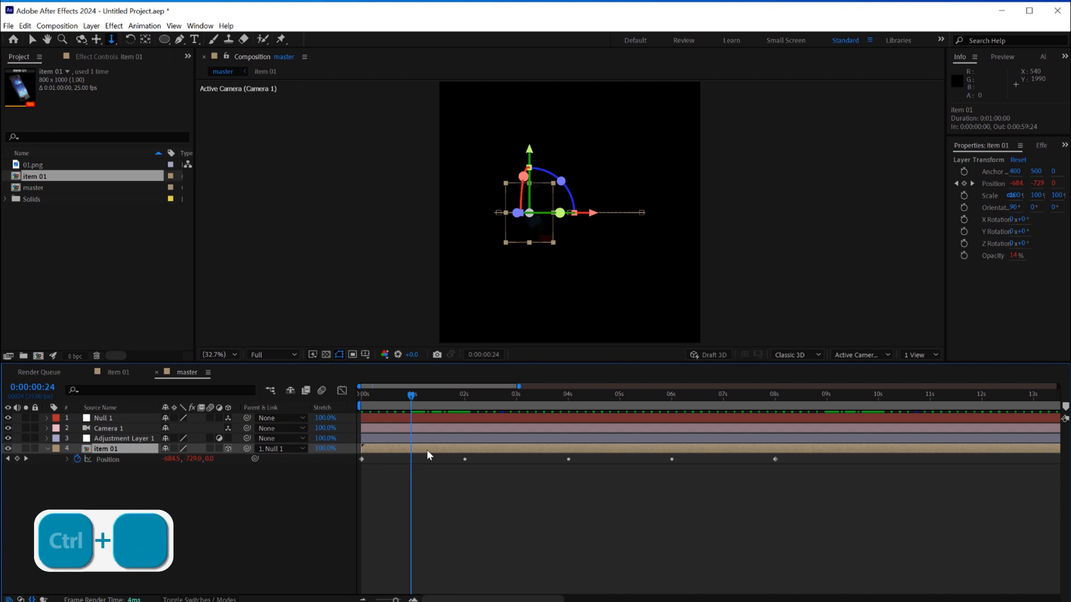
key(ctrl+d)
drag(411, 398, 414, 400)
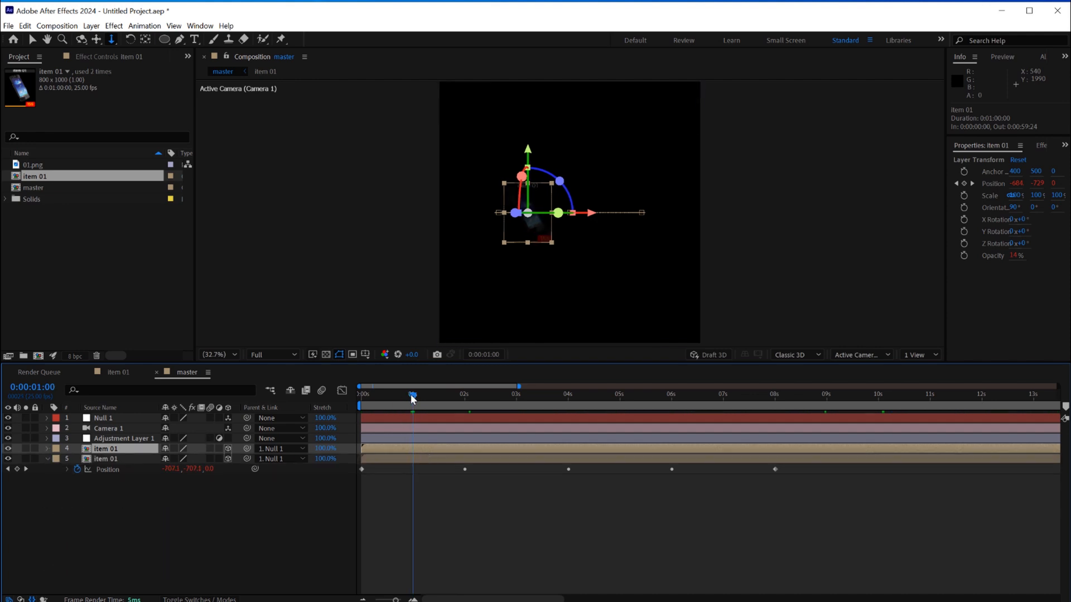
key(=)
drag(586, 499, 755, 509)
mouse_move(465, 397)
mouse_down()
mouse_move(480, 398)
mouse_move(464, 398)
mouse_up()
drag(415, 448, 510, 451)
- Add four more copies of the item 01 layer, starting at 2, 3, 4 and 5 seconds
key(ctrl+d)
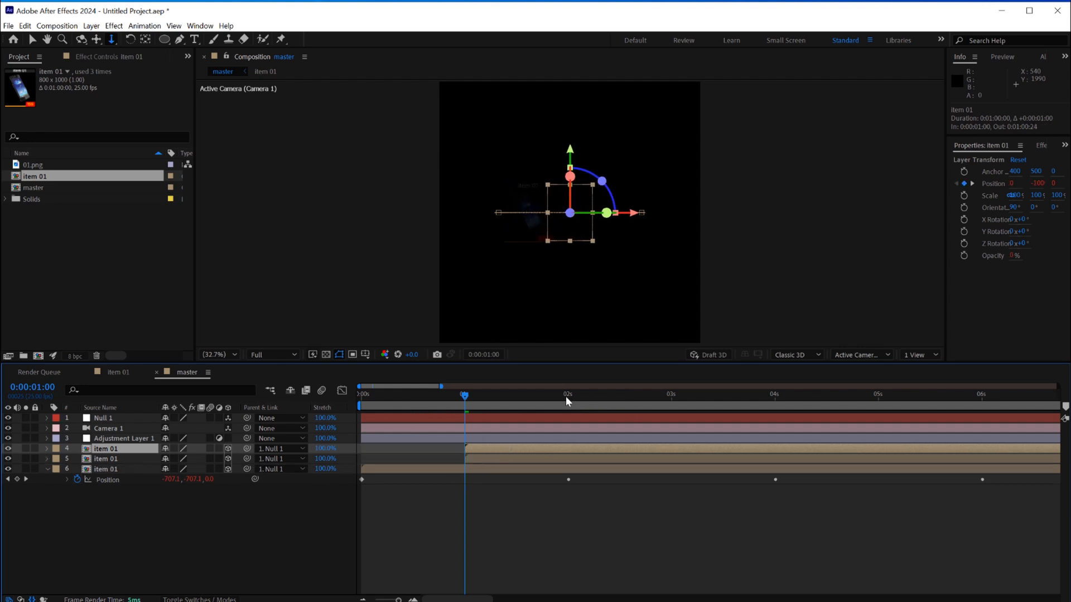
click(565, 396)
drag(477, 450, 652, 450)
key(ctrl+d)
click(671, 397)
key(ctrl+d)
click(775, 394)
key(ctrl+d)
click(631, 394)
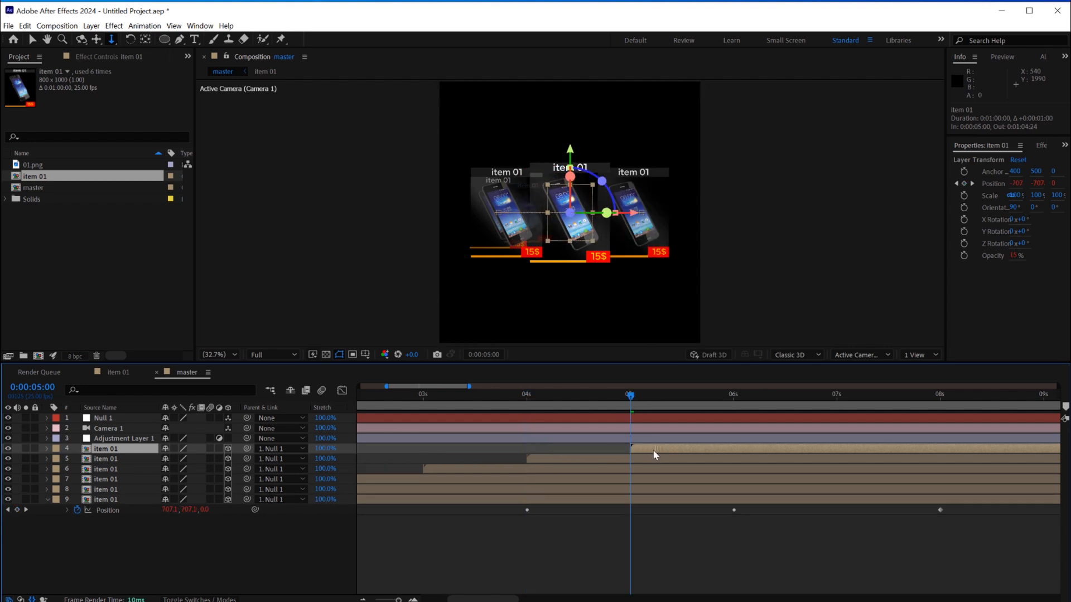
- Add two further copies of the item 01 layer, starting at 6 and 7 seconds
click(734, 395)
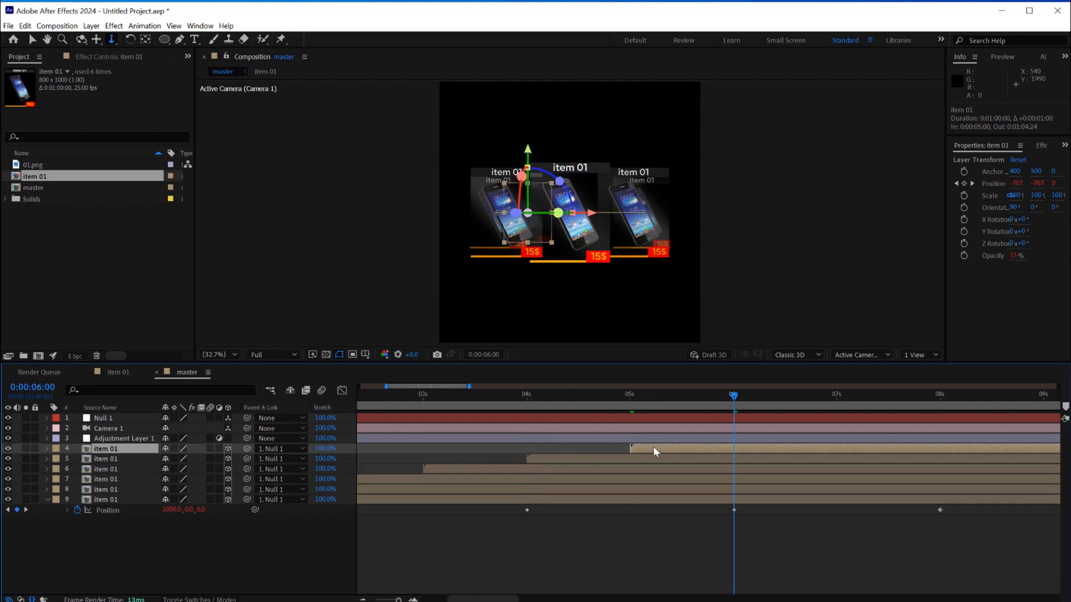
key(ctrl+d)
drag(654, 448, 749, 448)
drag(556, 532, 873, 521)
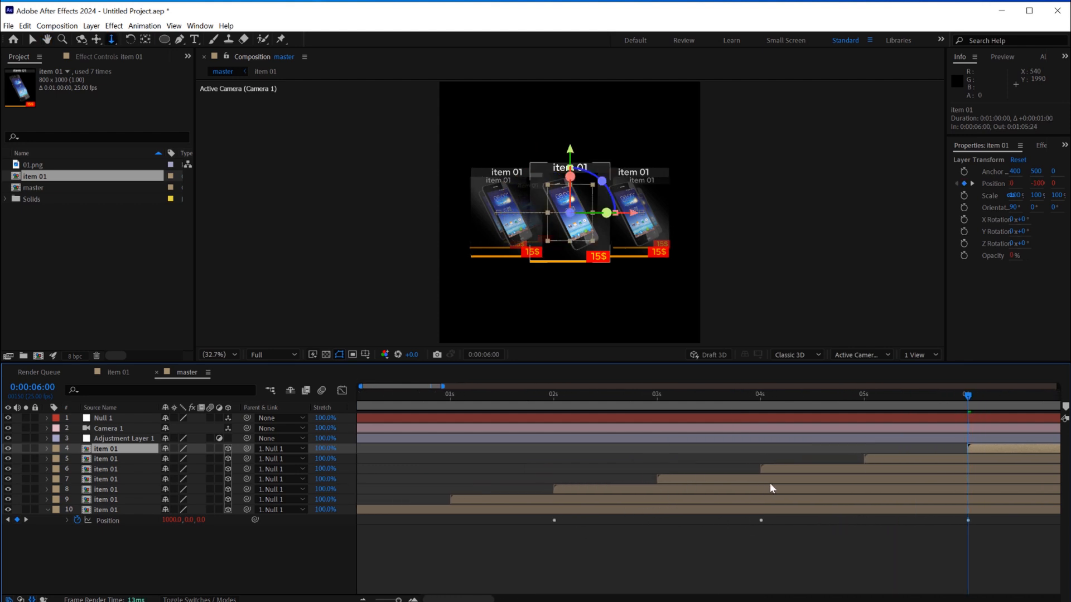
drag(896, 464, 748, 436)
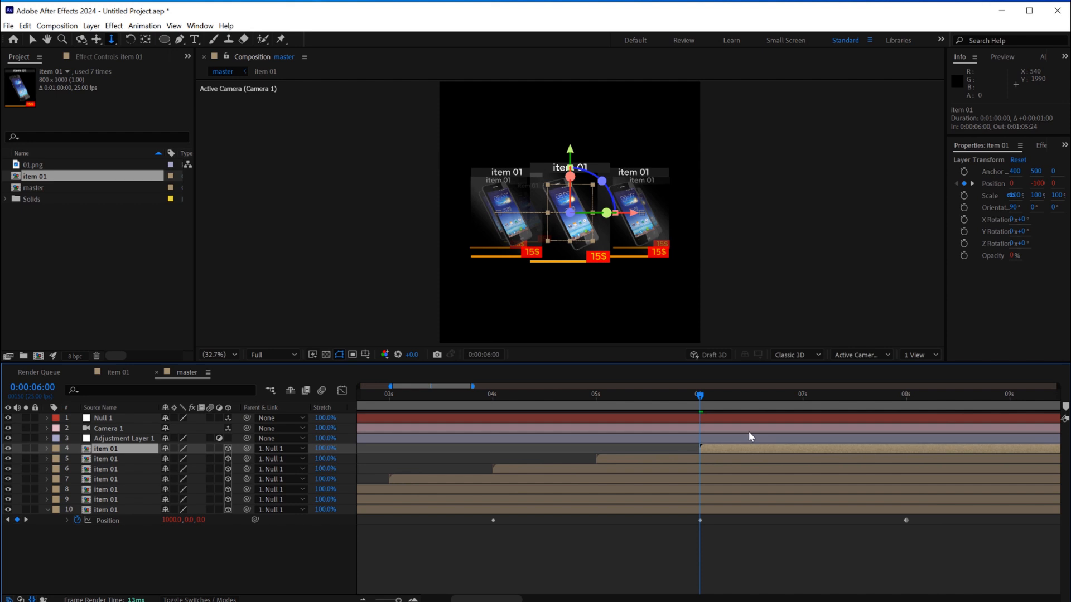
click(804, 396)
key(ctrl+d)
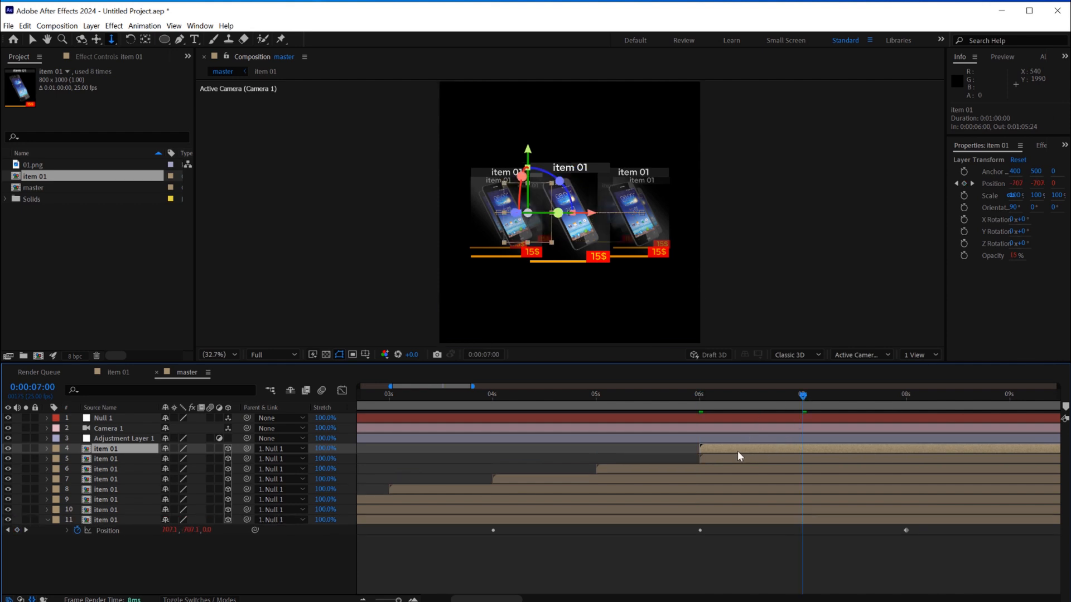
drag(720, 452, 823, 449)
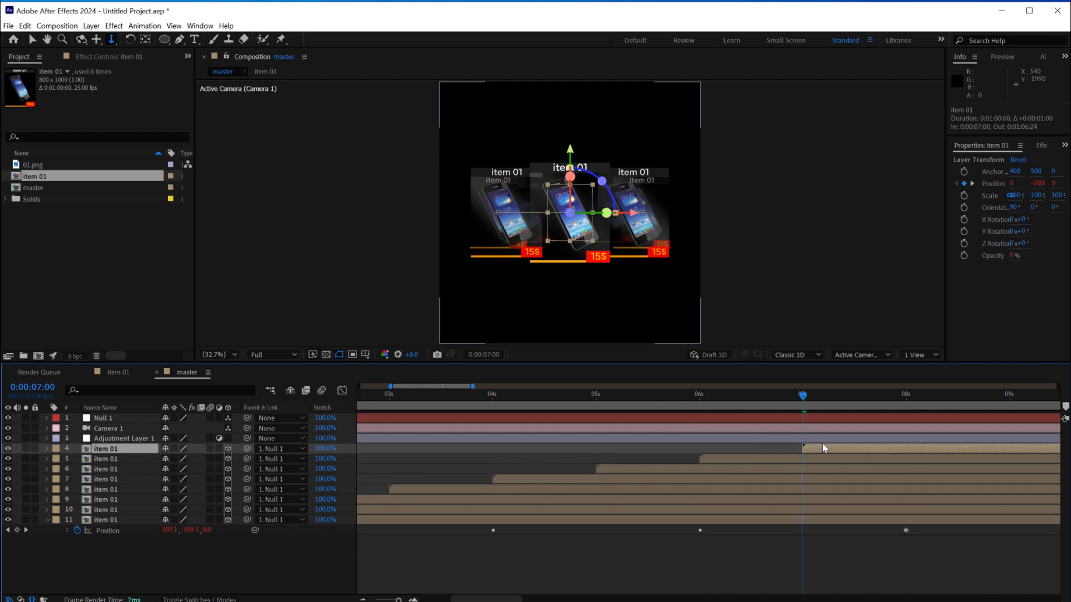
- Scrub through the master timeline to check the rotation of the staggered cards
drag(794, 393, 560, 434)
click(362, 600)
click(363, 601)
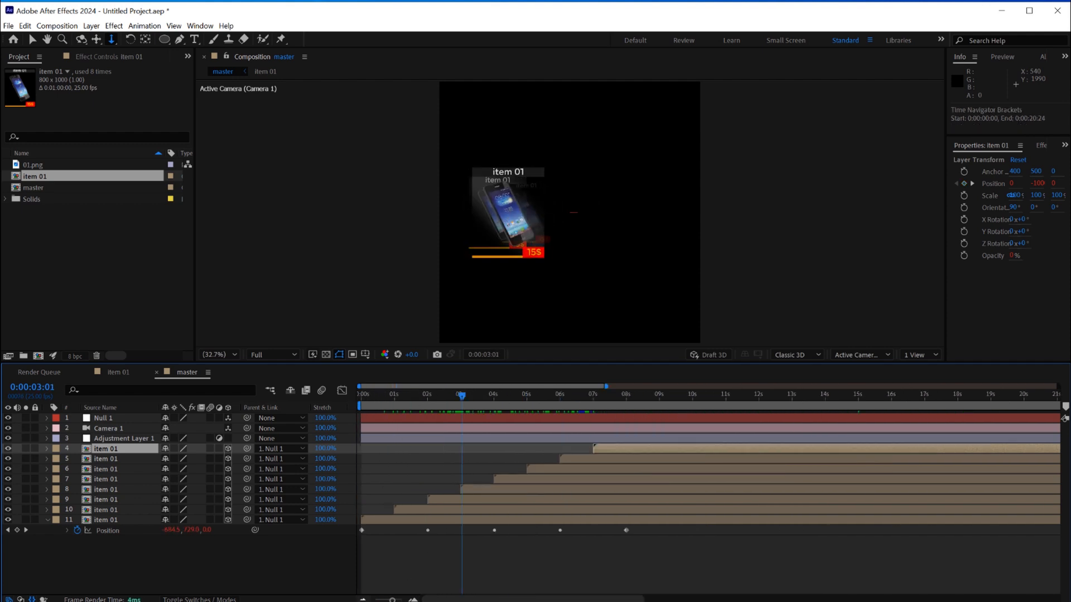
drag(391, 396, 544, 434)
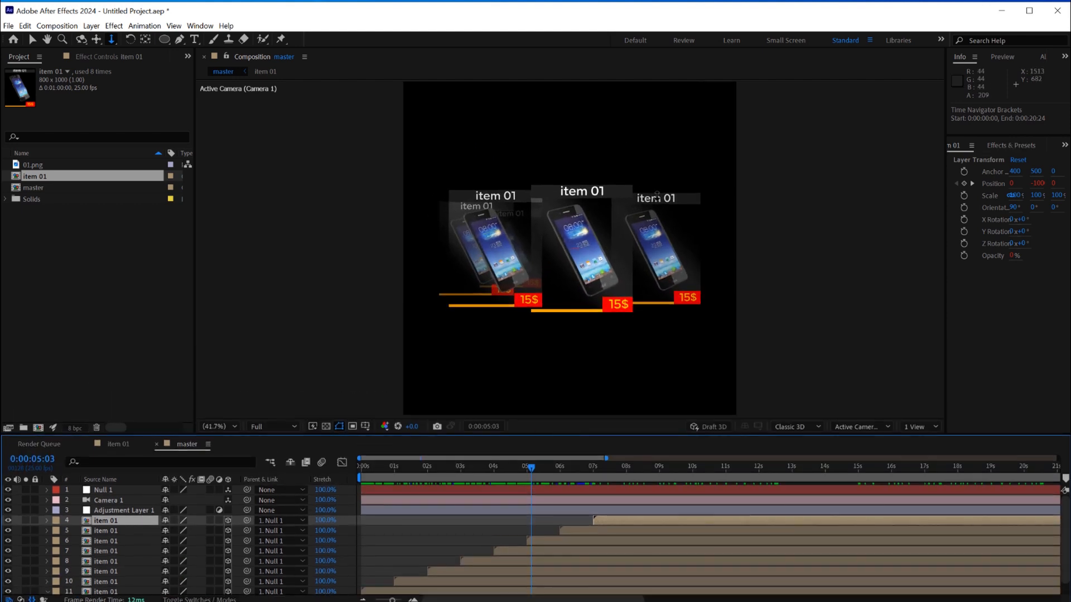
- Duplicate the item 01 composition seven times in the project to create item 02 through item 08
click(79, 225)
click(35, 177)
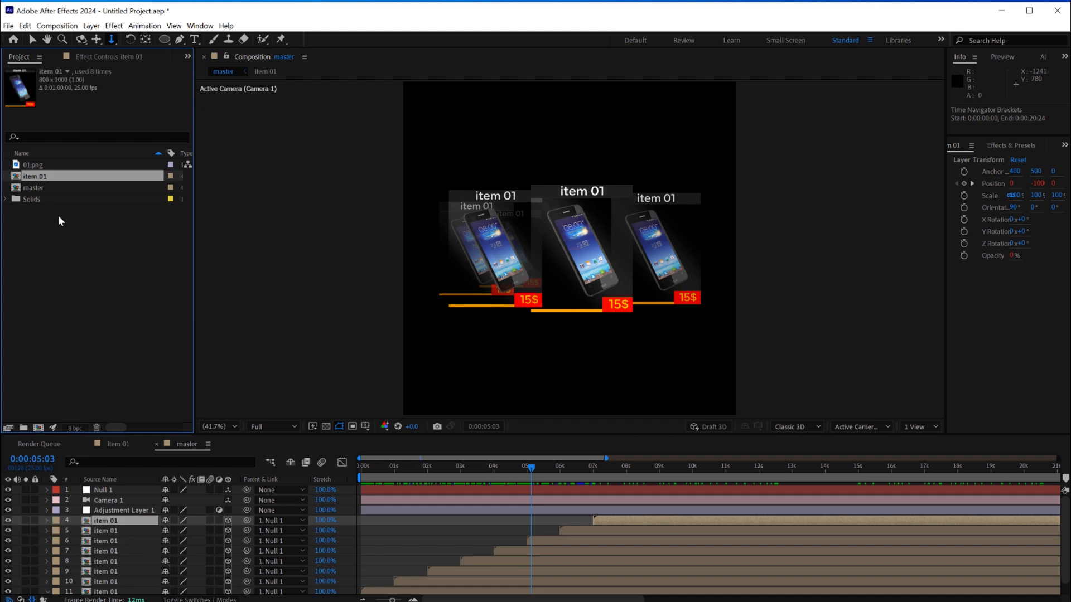
key(ctrl+d)
key(ctrl+d)
key(ctrl+d)
key(ctrl+d)
key(ctrl+d)
key(ctrl+d)
key(ctrl+d)
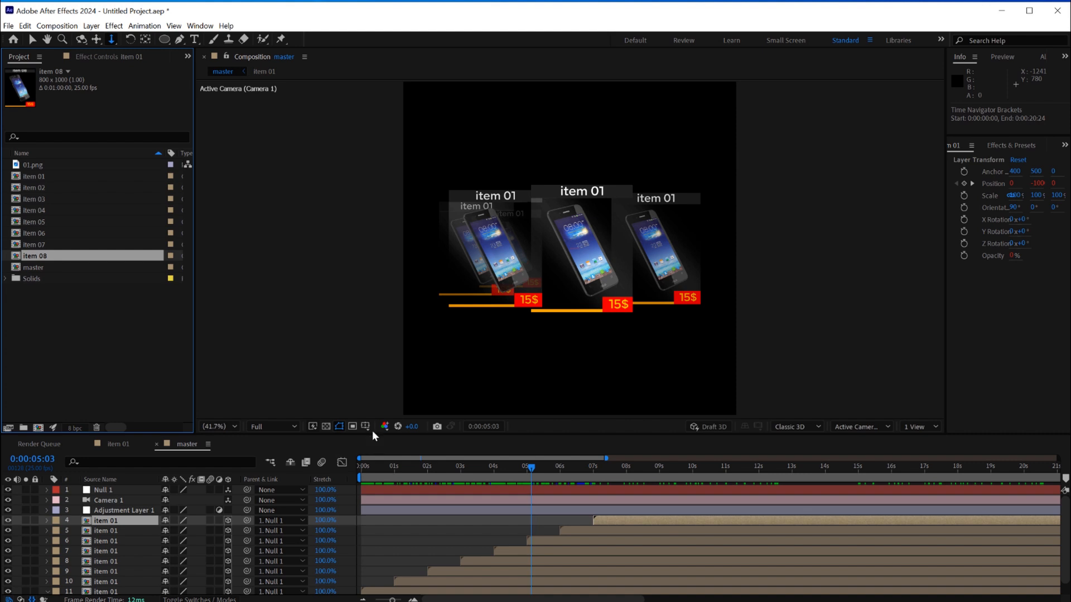
- Replace the sources of the layers starting at 1 and 2 seconds with item 02 and item 03
drag(374, 434, 381, 358)
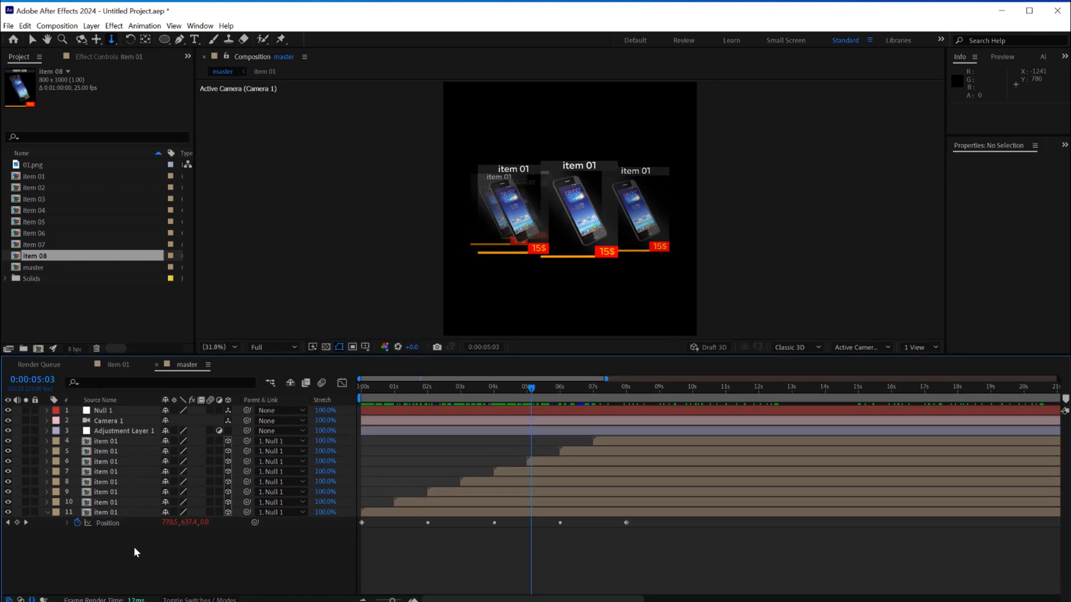
click(105, 512)
click(109, 502)
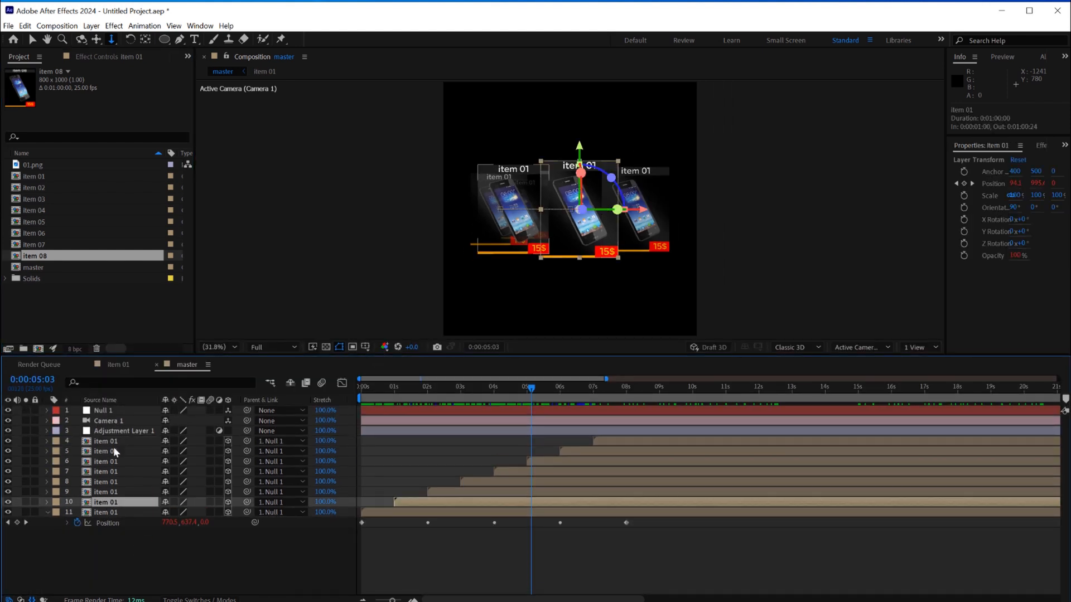
click(36, 190)
drag(39, 189, 108, 503)
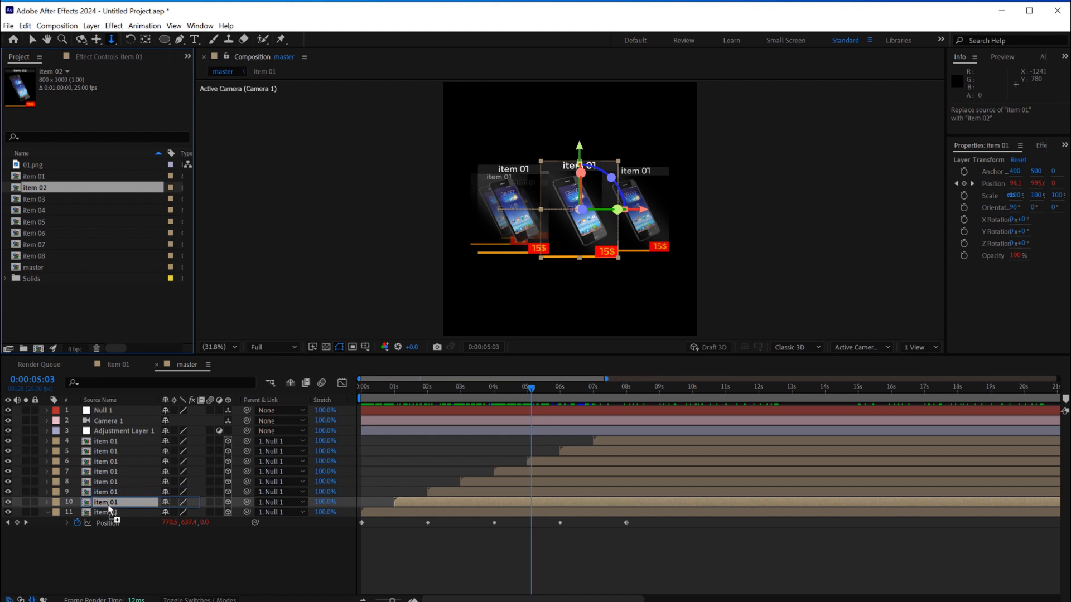
click(106, 492)
click(38, 199)
drag(41, 202, 110, 492)
- Replace the sources of the layers starting at 3 and 4 seconds with item 04 and item 05
click(109, 482)
click(42, 209)
drag(43, 209, 106, 482)
click(106, 471)
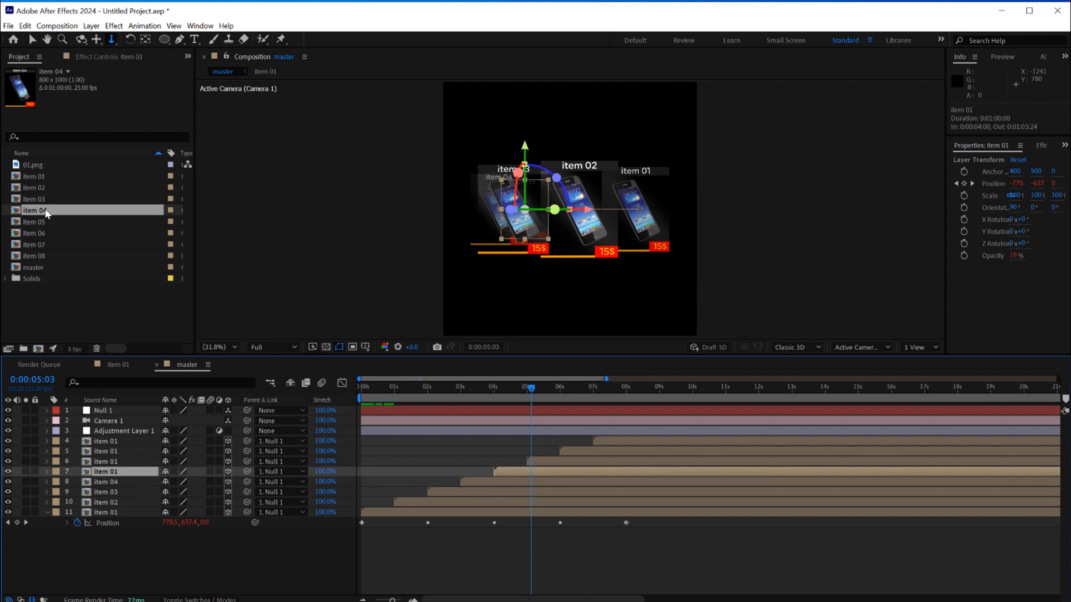
click(39, 222)
drag(39, 222, 107, 472)
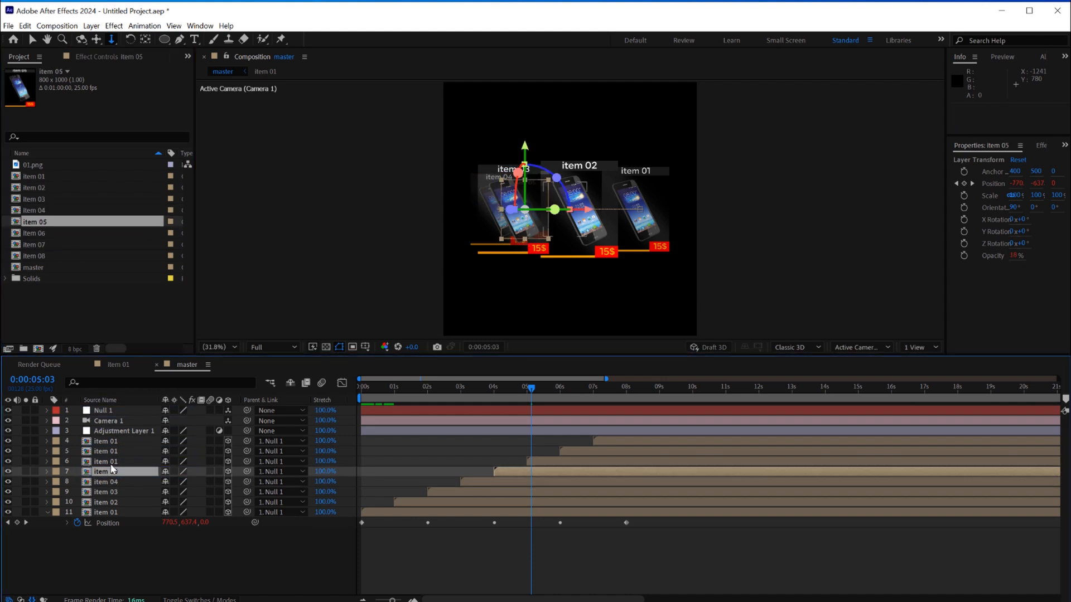
- Replace the sources of the layers starting at 5, 6 and 7 seconds with item 06, item 07 and item 08
click(106, 461)
click(39, 234)
drag(38, 235, 108, 462)
click(111, 452)
click(39, 244)
drag(39, 244, 109, 450)
click(109, 441)
click(33, 255)
drag(34, 255, 108, 439)
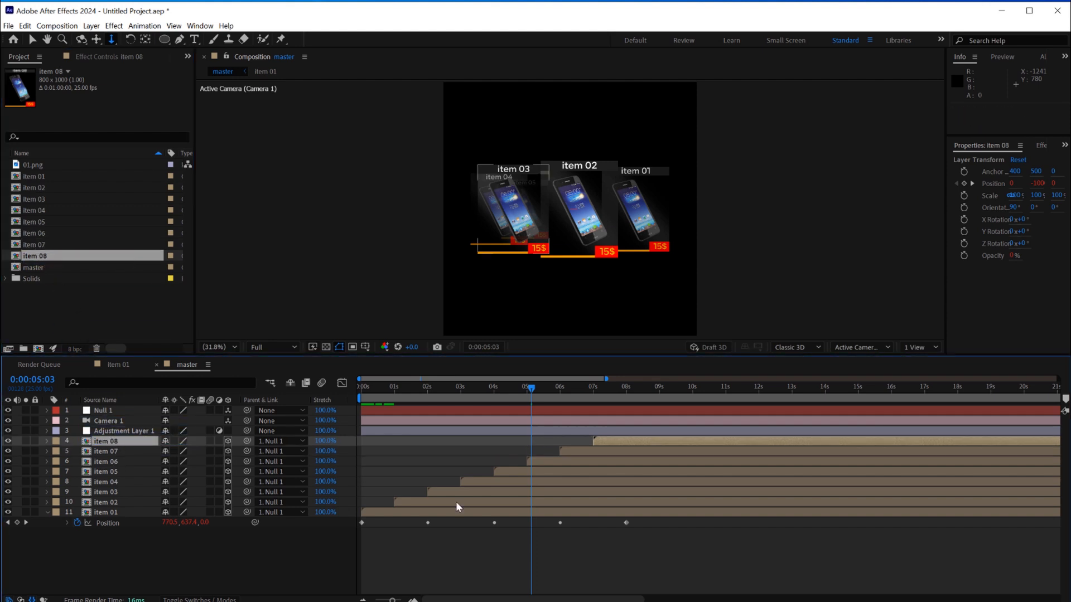
- Enlarge the composition preview and scrub the master timeline back to 0 seconds to check the carousel
click(490, 546)
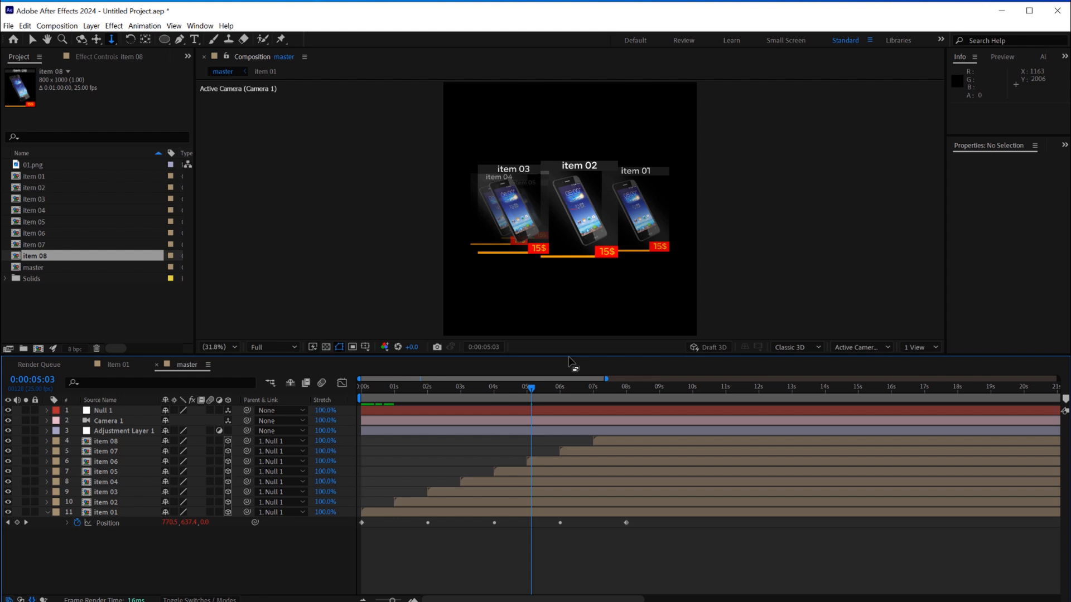
drag(561, 356, 557, 446)
drag(412, 478, 361, 481)
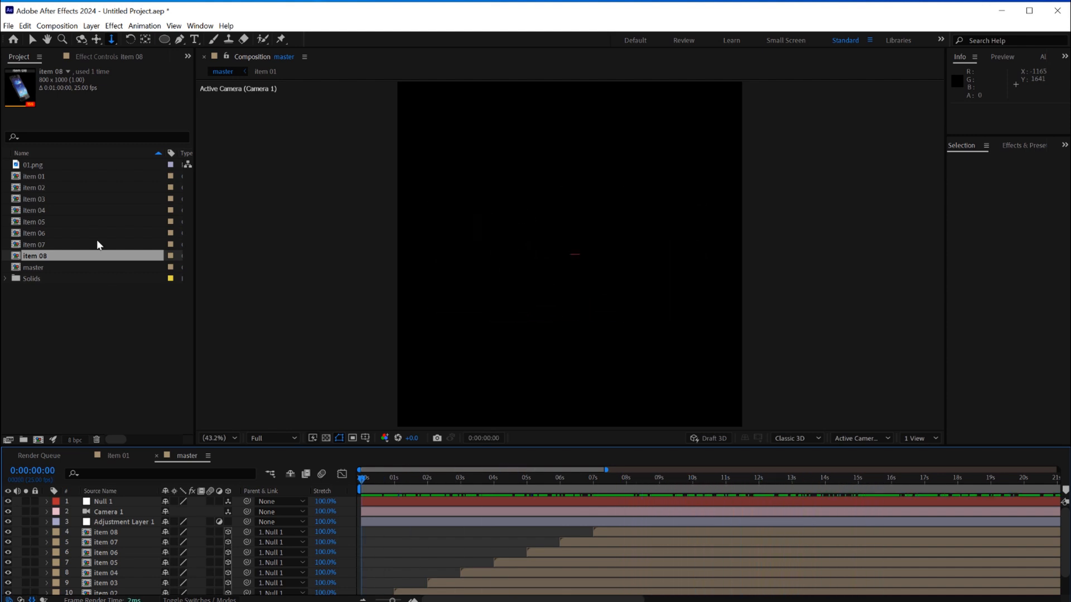
- Open the item 02 through item 08 compositions in their own timelines and check the item 02 card partway through
click(92, 322)
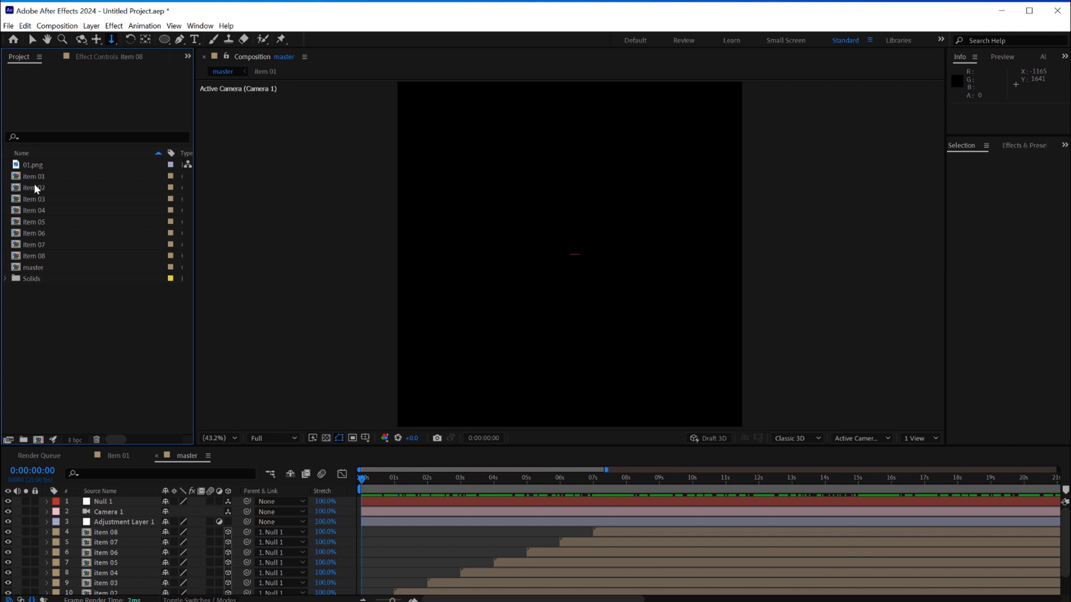
double_click(32, 187)
click(416, 478)
drag(425, 480, 512, 479)
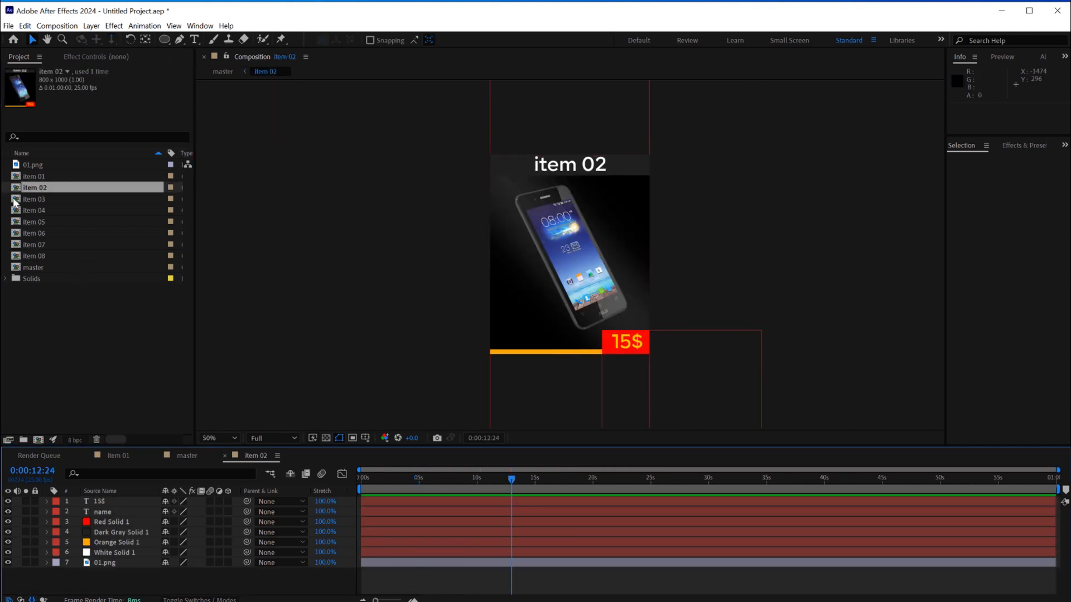
double_click(38, 199)
double_click(33, 210)
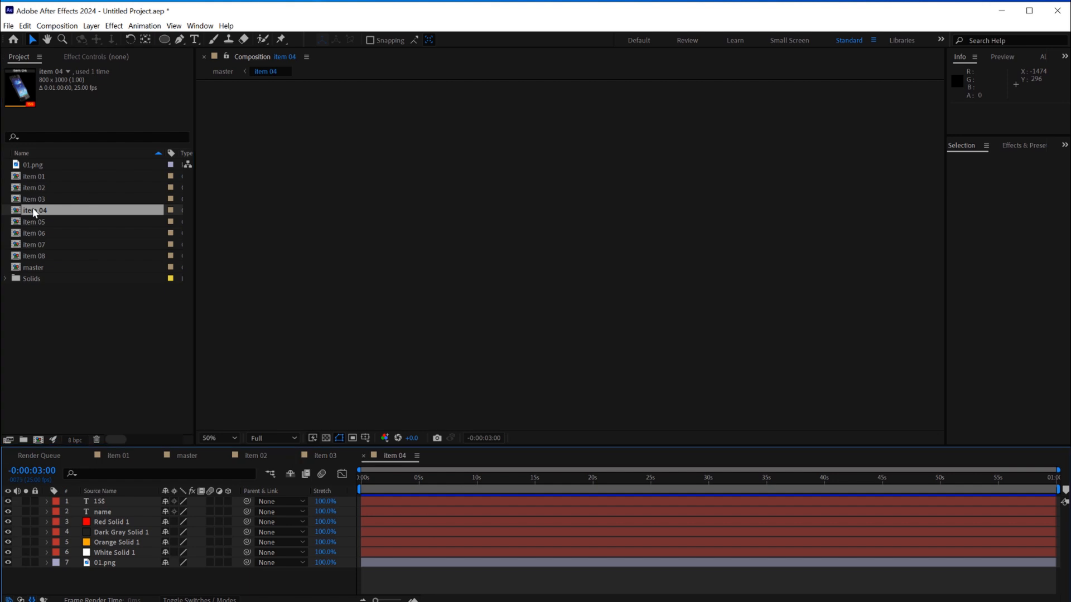
double_click(35, 222)
double_click(35, 232)
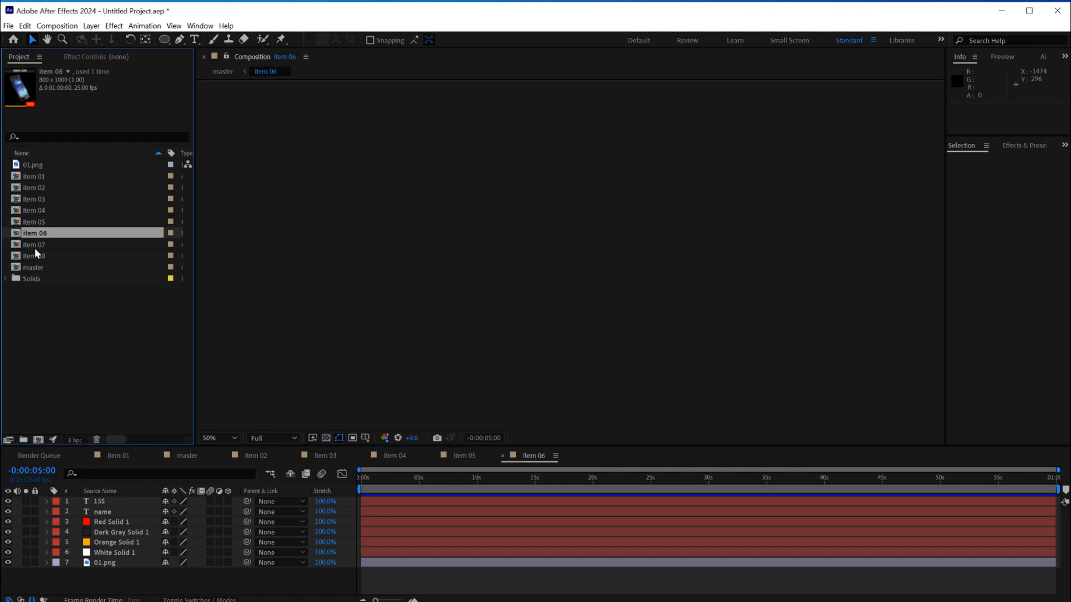
click(36, 245)
double_click(36, 246)
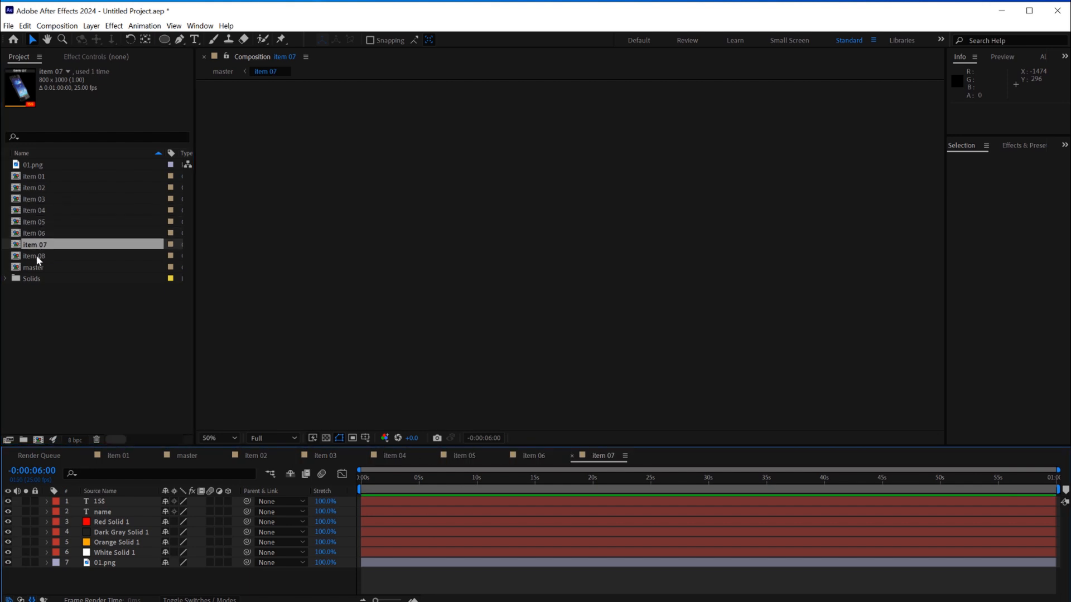
double_click(36, 256)
click(88, 301)
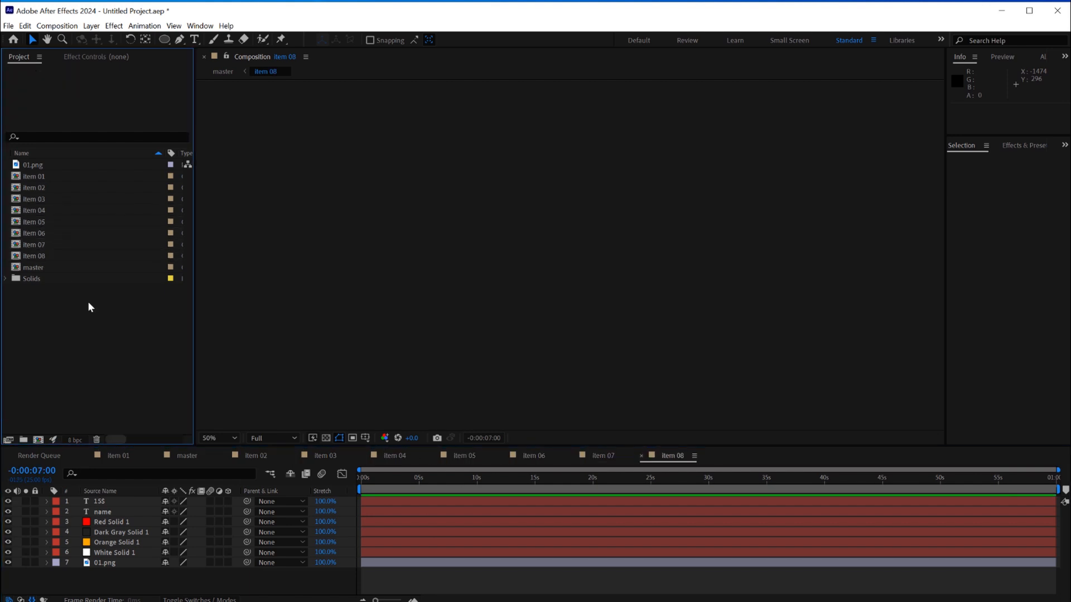
- Import the product images 02 through 08 into the project as footage
click(118, 456)
click(247, 457)
key(ctrl+i)
click(213, 124)
shift+click(214, 195)
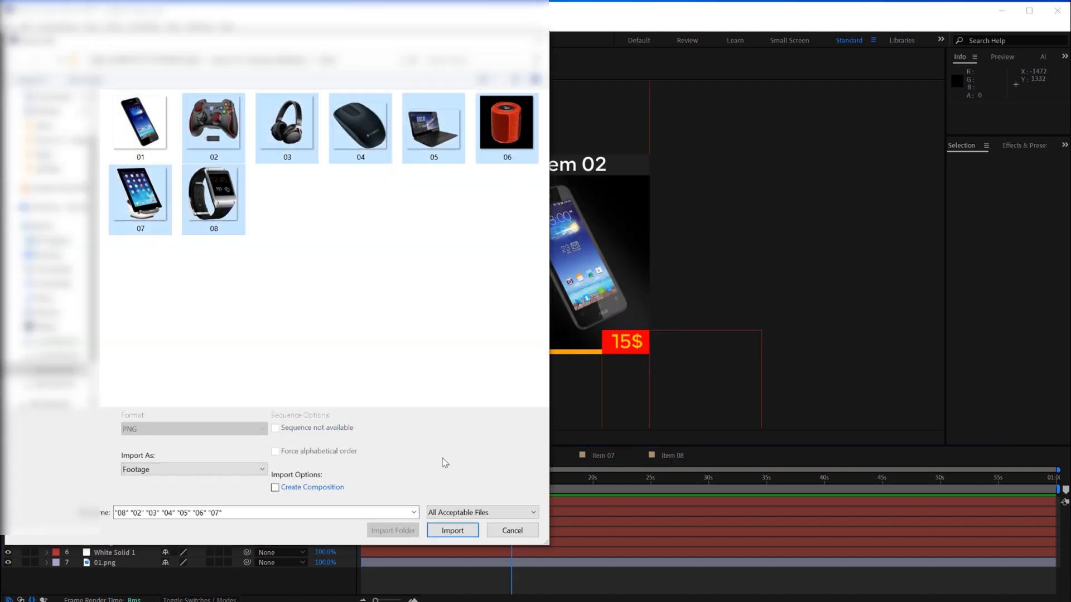
click(452, 533)
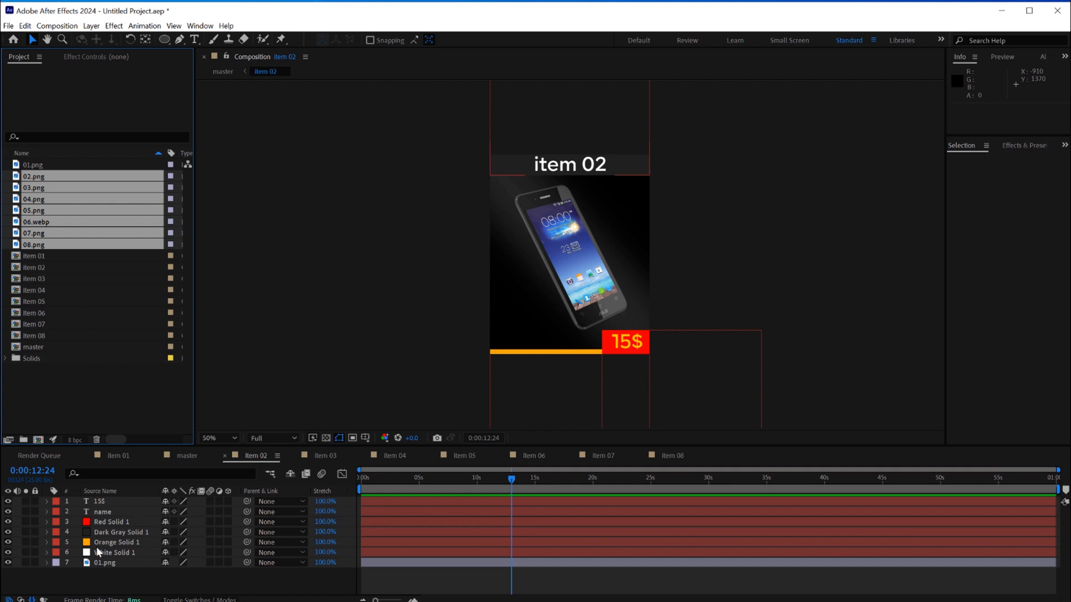
- In item 02, replace the 01.png layer's source with 02.png and scale the controller up proportionally to about 137%
click(105, 562)
click(35, 167)
alt+drag(36, 176, 111, 562)
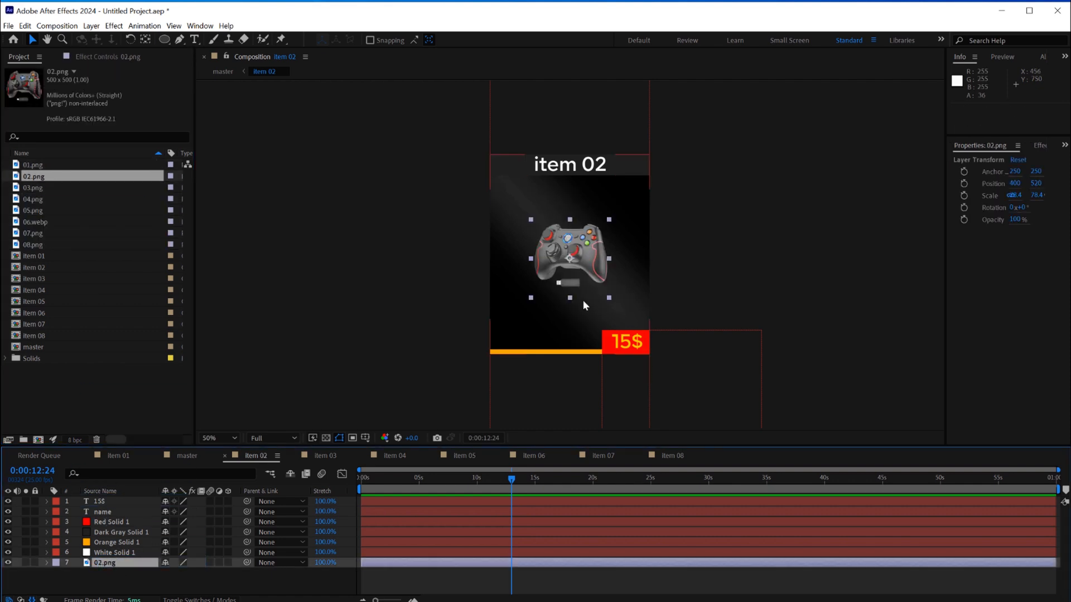
shift+drag(609, 218, 638, 191)
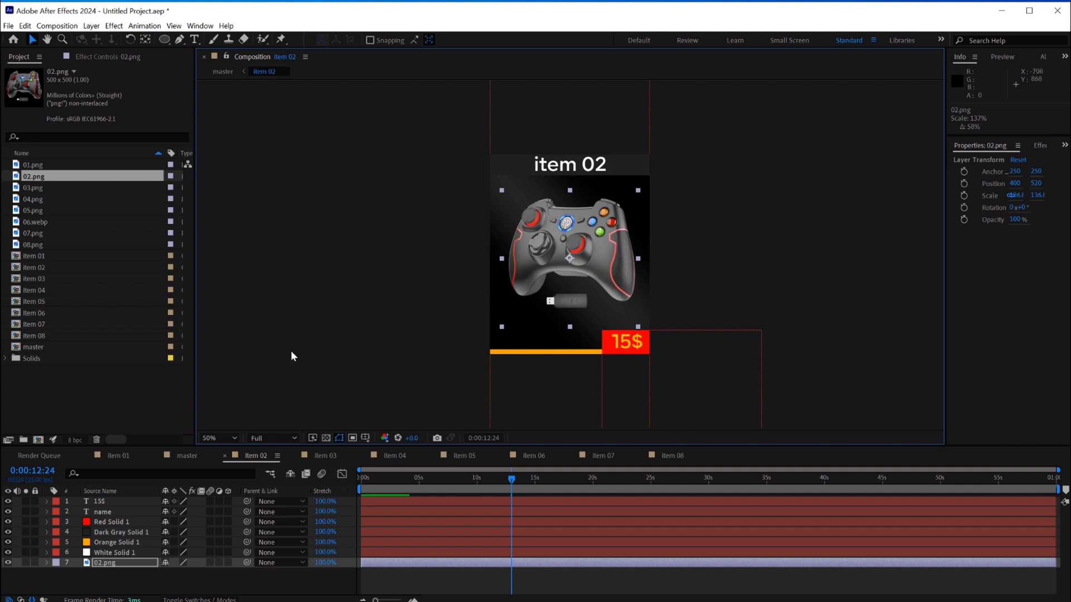
- In item 03, replace the 01.png layer's source with 03.png and scale the headphones down to about 44%
click(321, 454)
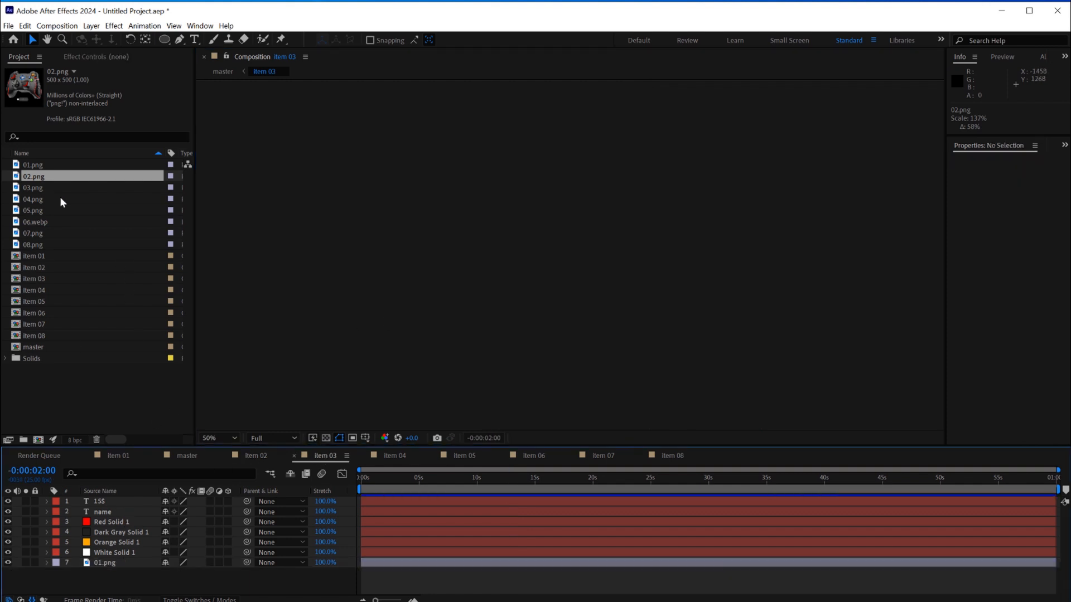
click(104, 563)
alt+drag(32, 188, 129, 563)
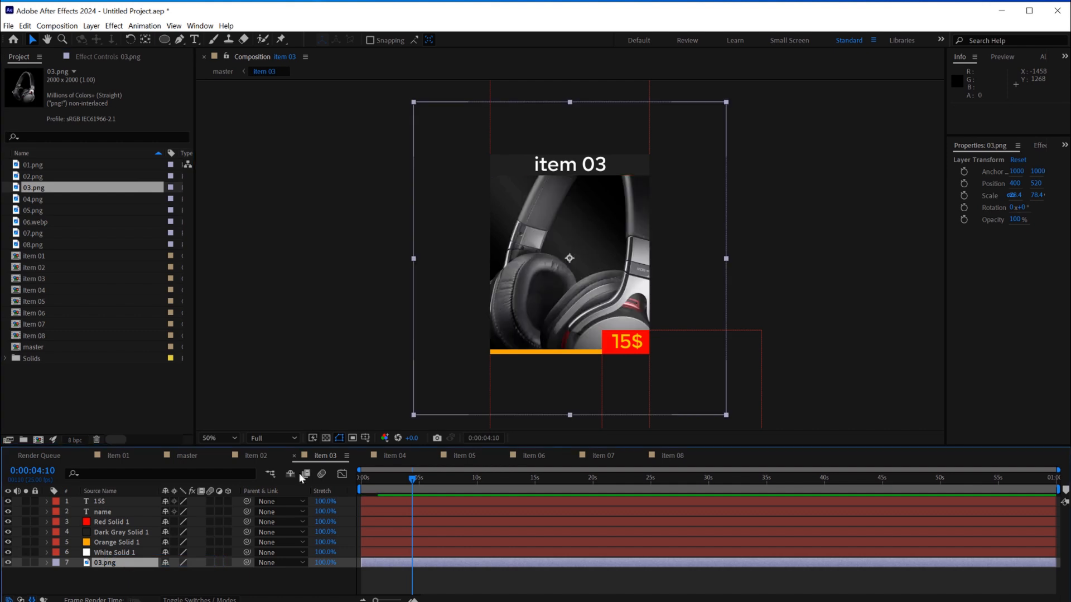
drag(723, 103, 658, 171)
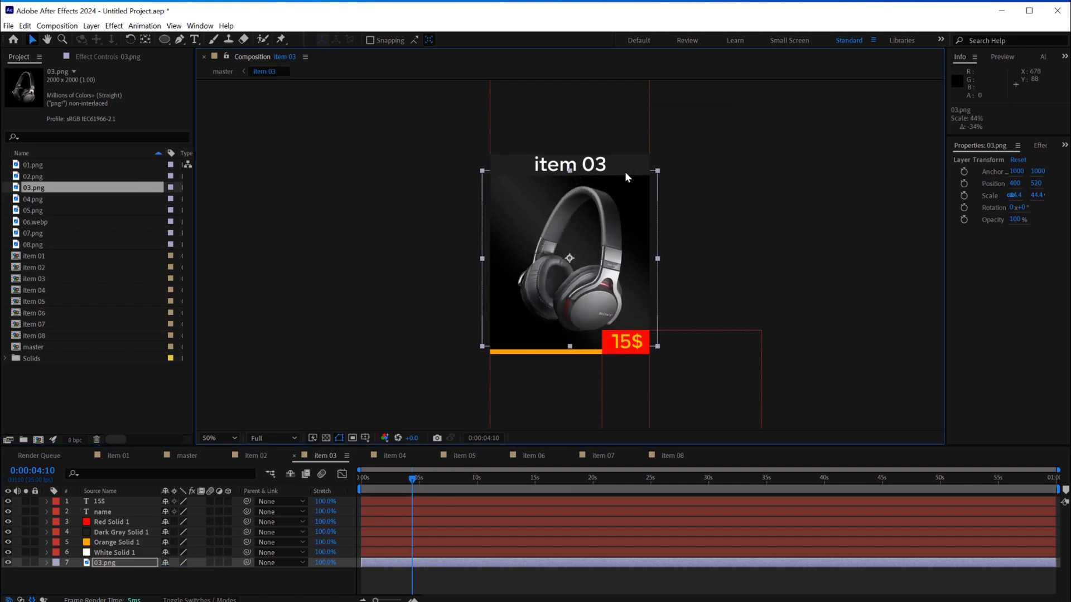
- In item 04, replace the 01.png layer's source with 04.png and scale the mouse down to about 52%
click(395, 456)
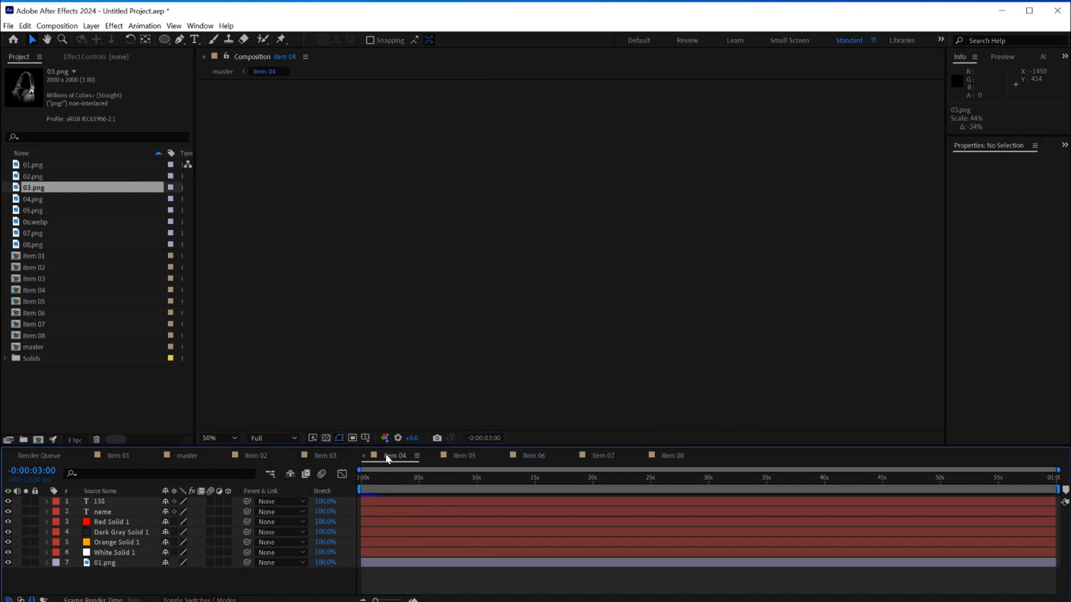
click(106, 563)
click(429, 477)
alt+drag(41, 200, 114, 569)
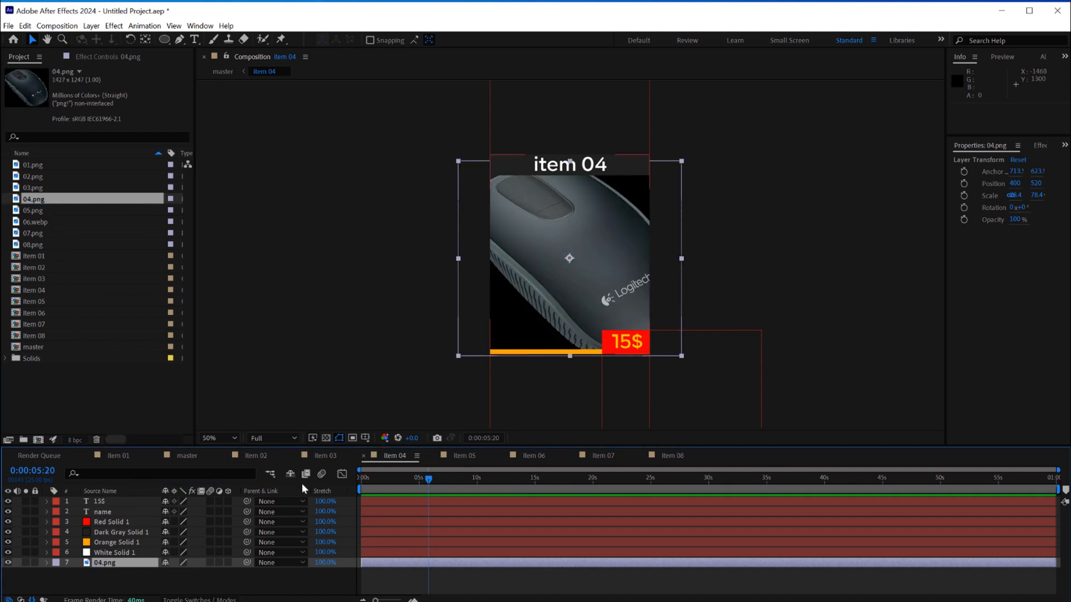
drag(681, 160, 643, 196)
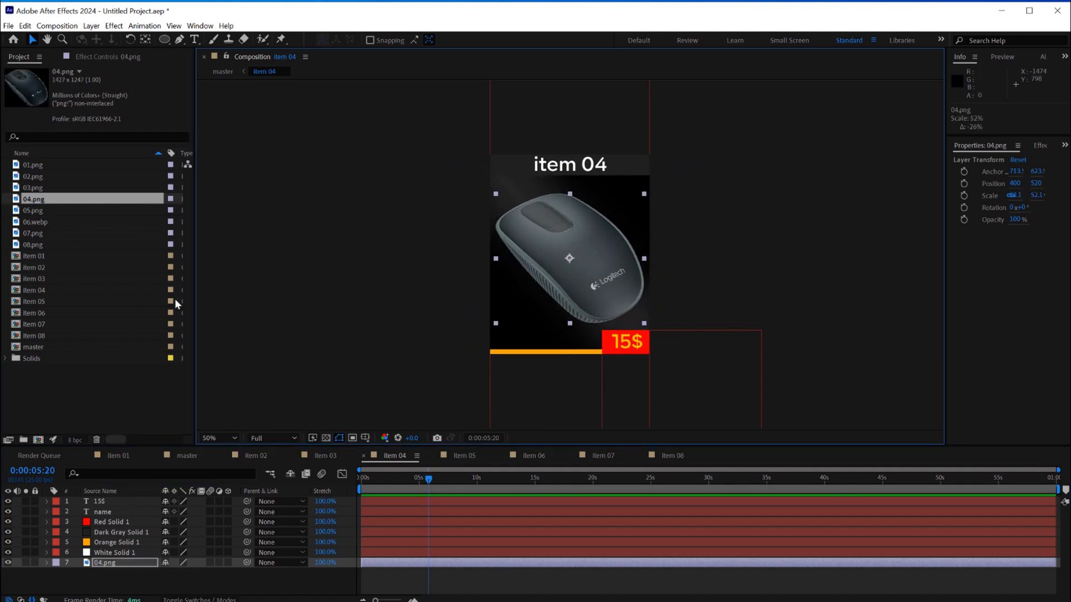
- In item 05, replace the 01.png layer's source with 05.png and scale the laptop down proportionally to fit the card
click(455, 456)
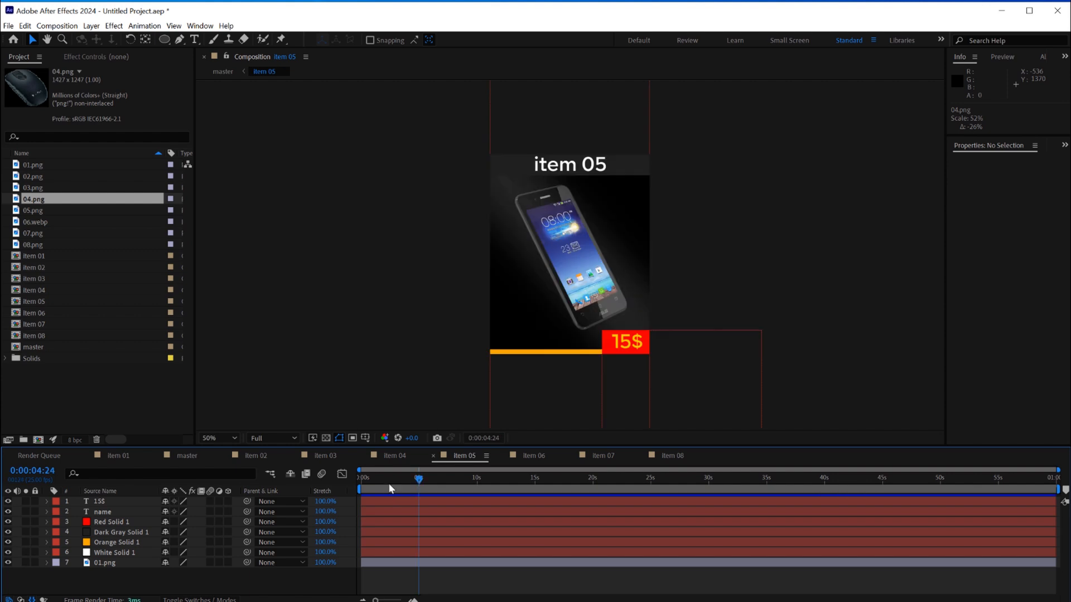
click(122, 561)
click(35, 212)
alt+drag(40, 212, 115, 562)
shift+drag(721, 145, 609, 209)
- In item 06, replace the 01.png layer's source with 06.webp and scale the speaker up to about 143%
click(523, 457)
click(388, 560)
click(474, 480)
drag(34, 223, 106, 564)
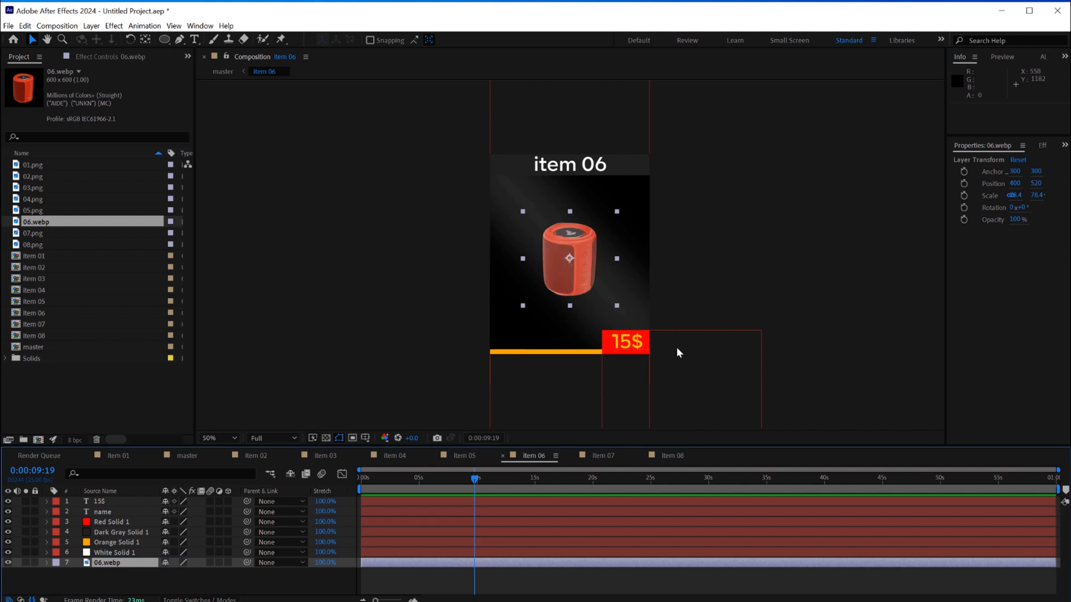
drag(617, 211, 655, 178)
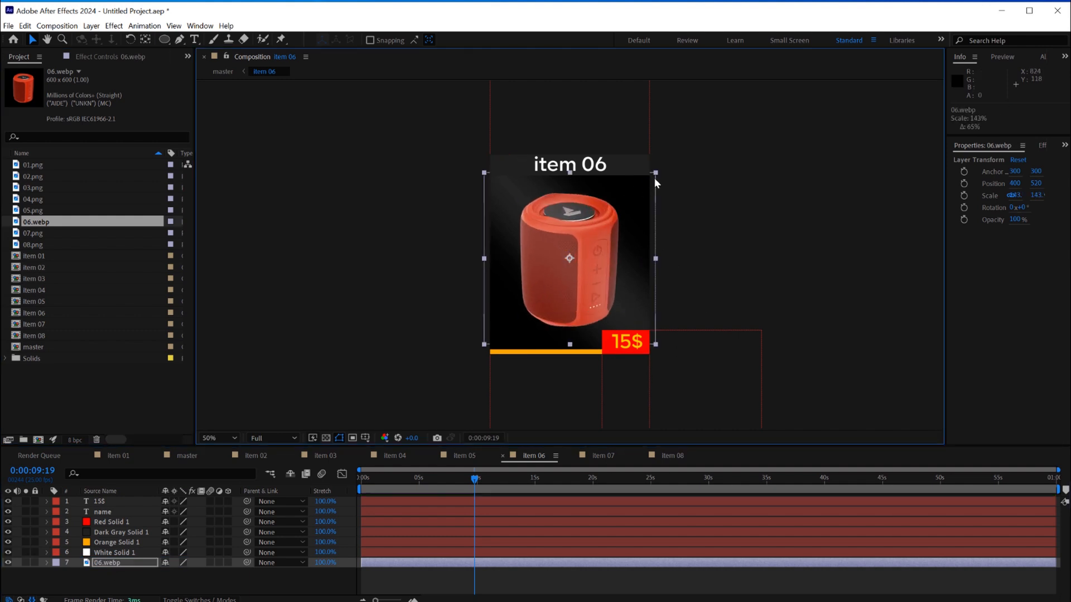
- In item 07, replace the 01.png layer's source with 07.png and scale the tablet up to about 137%
click(596, 454)
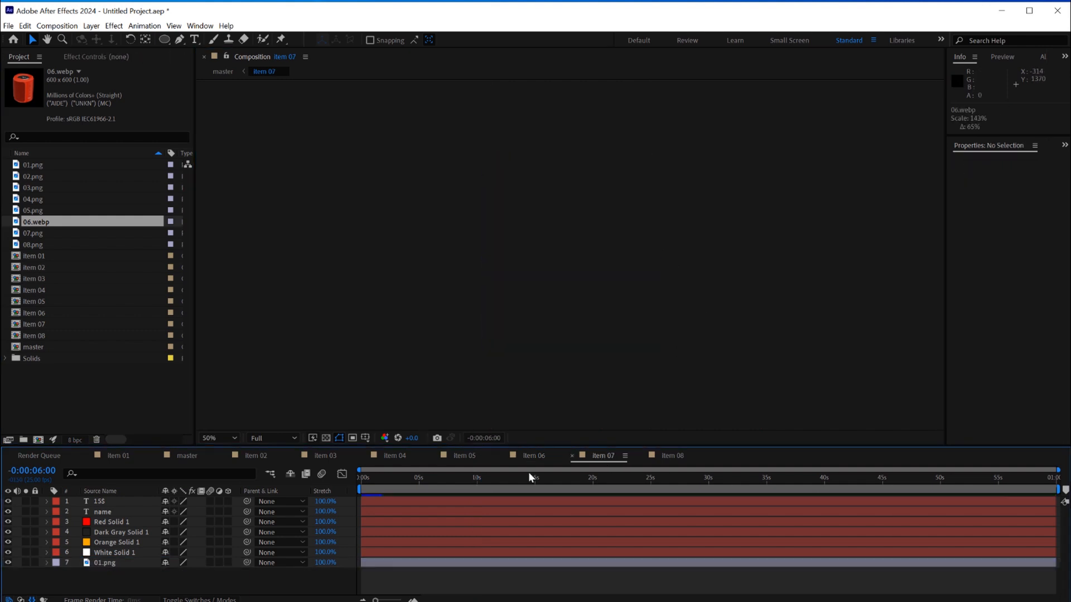
click(406, 564)
click(436, 482)
drag(34, 234, 109, 563)
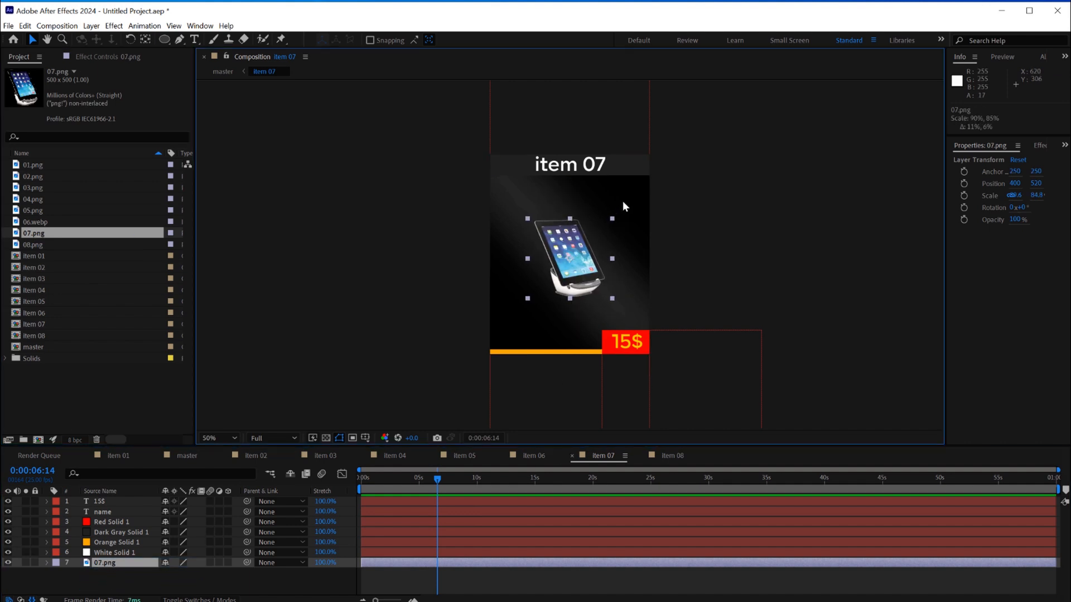
drag(611, 218, 636, 190)
- In item 08, replace the 01.png layer's source with 08.png and scale the watch down to about 63%
click(671, 456)
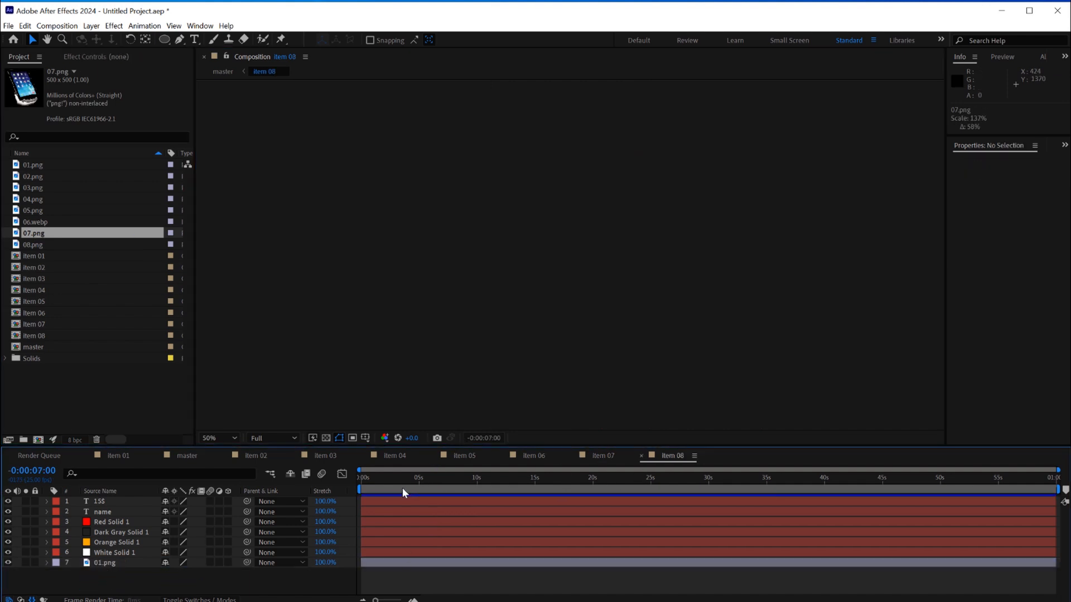
click(378, 563)
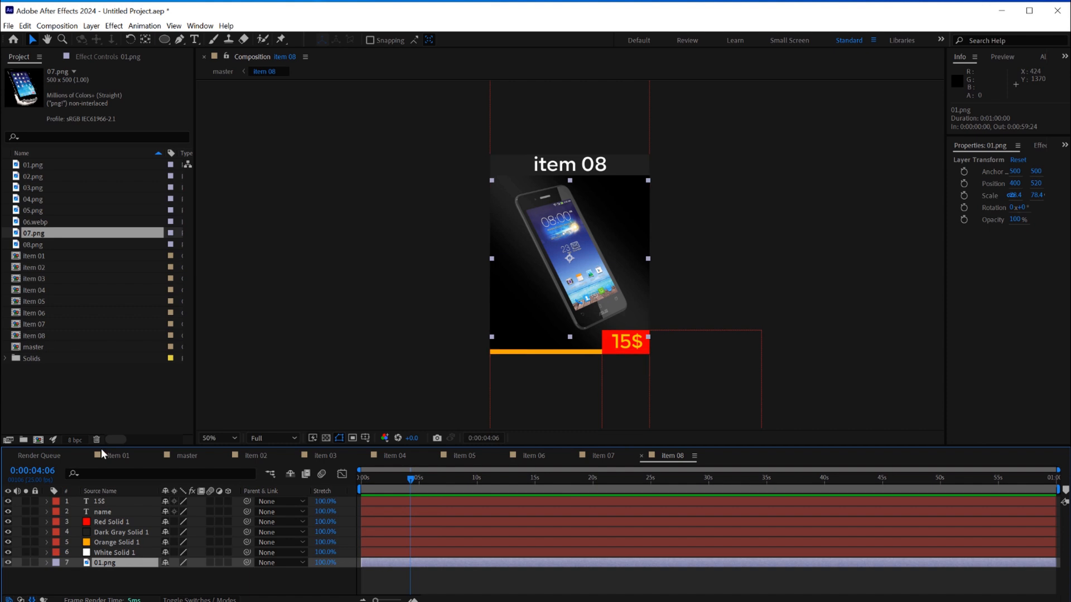
drag(31, 244, 115, 563)
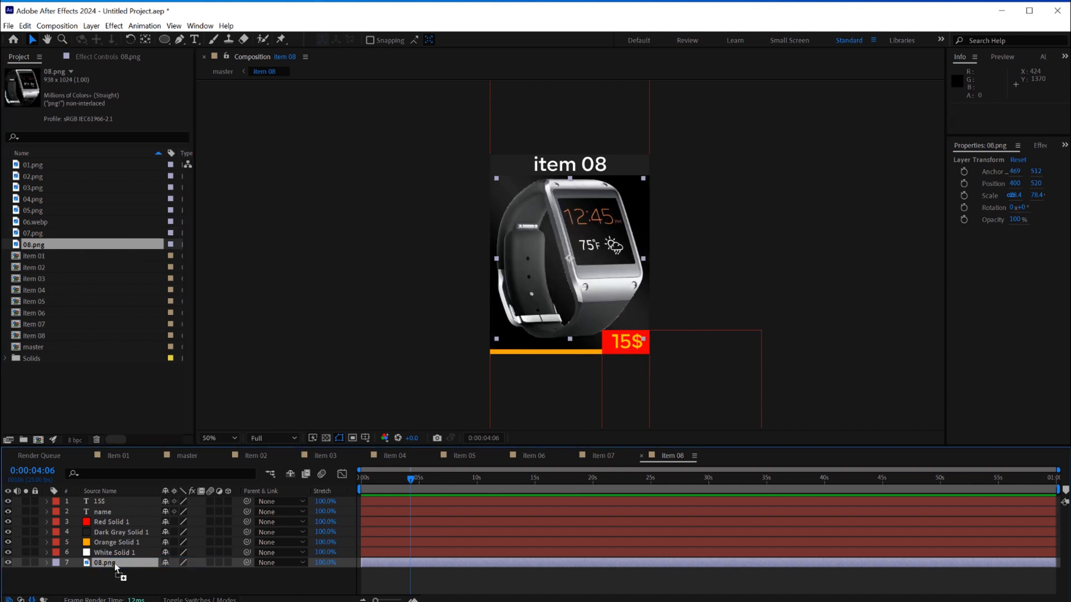
drag(644, 179, 631, 194)
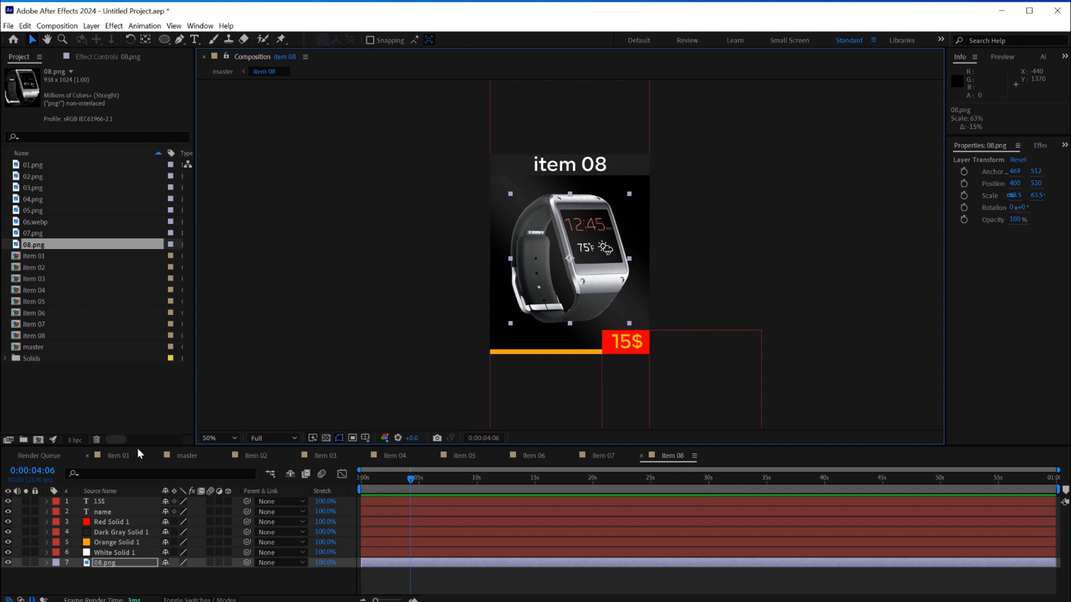
- Change the price text on the item 02 card to 7$
click(120, 456)
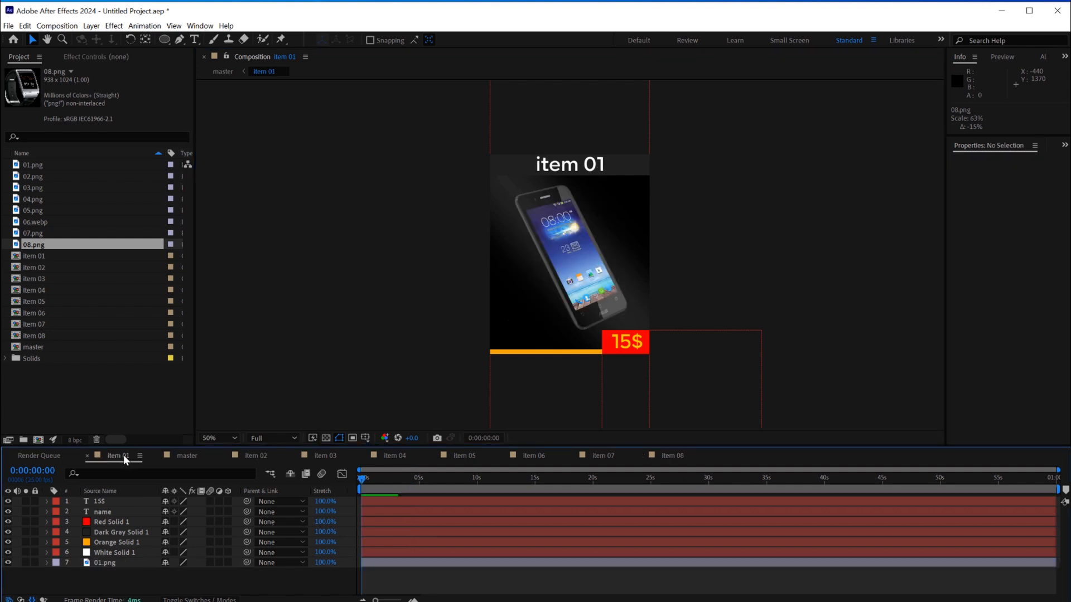
click(255, 456)
click(446, 501)
double_click(619, 342)
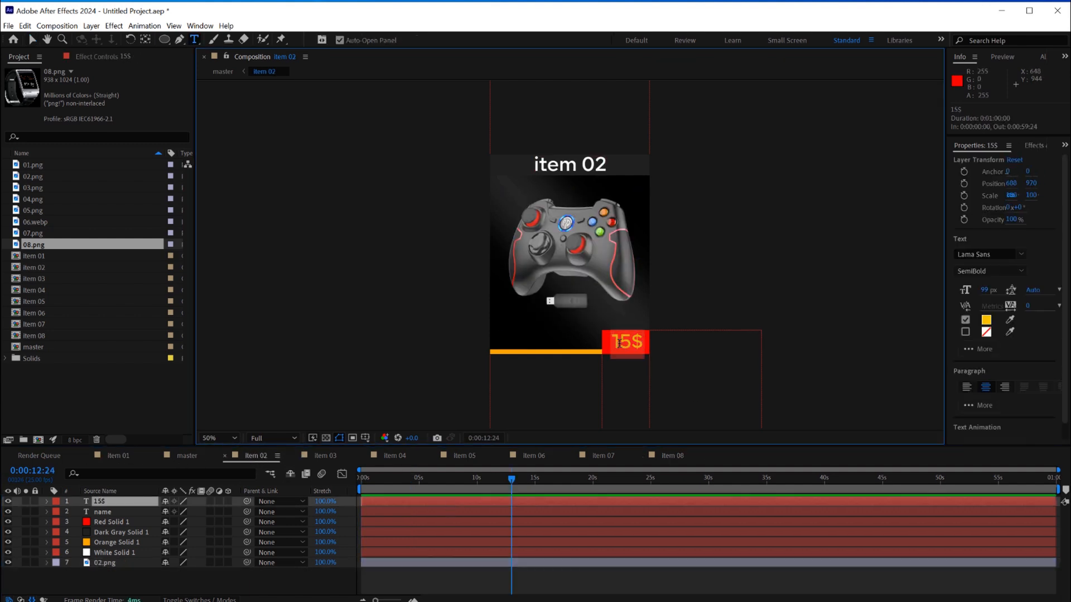
drag(633, 342, 604, 340)
text(7$)
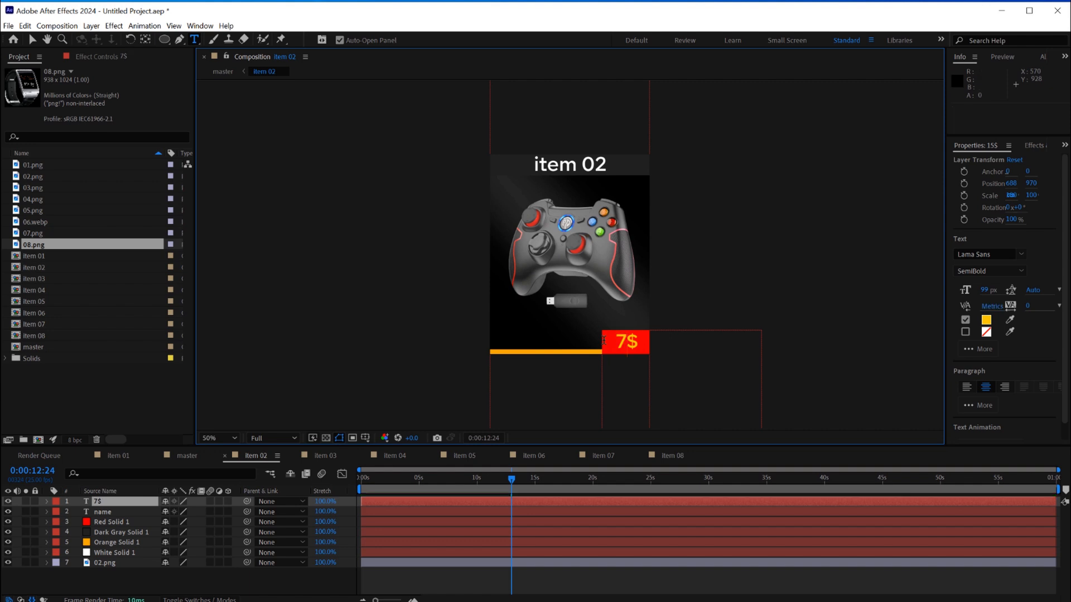
- Change the price text on the item 03 card to 11$
click(316, 455)
click(399, 501)
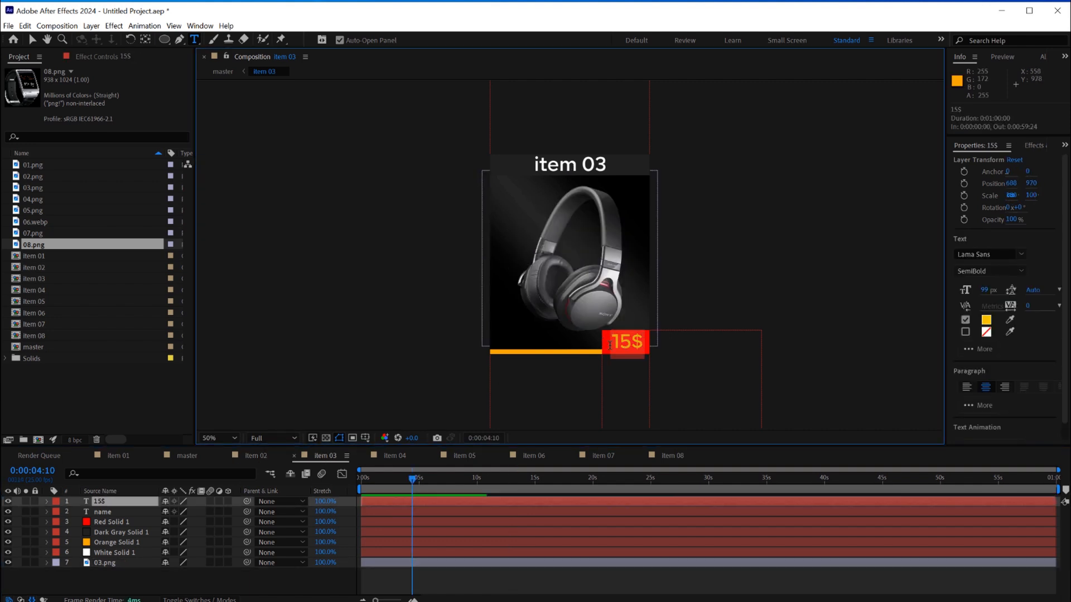
click(637, 342)
drag(632, 342, 600, 342)
text(11)
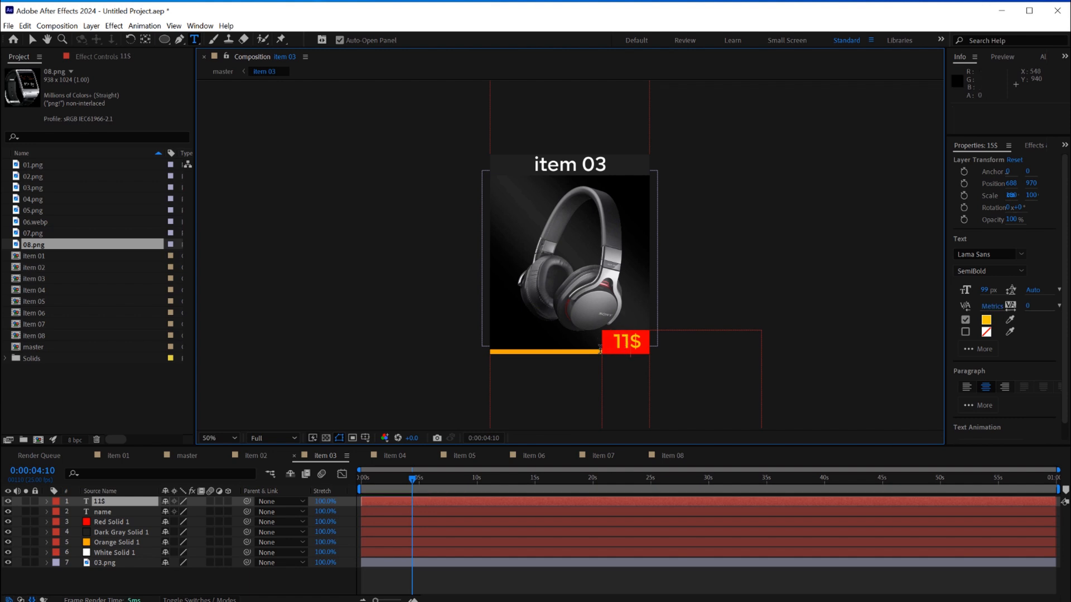
- Change the price text on the item 04 card to 3$
click(403, 456)
click(434, 499)
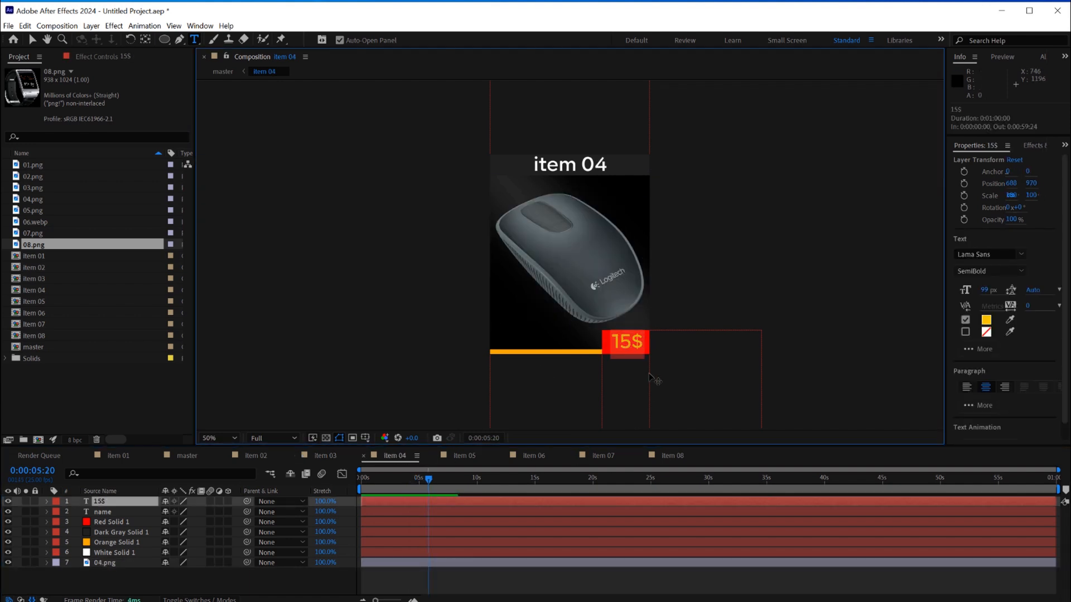
drag(632, 340, 613, 338)
text(3$)
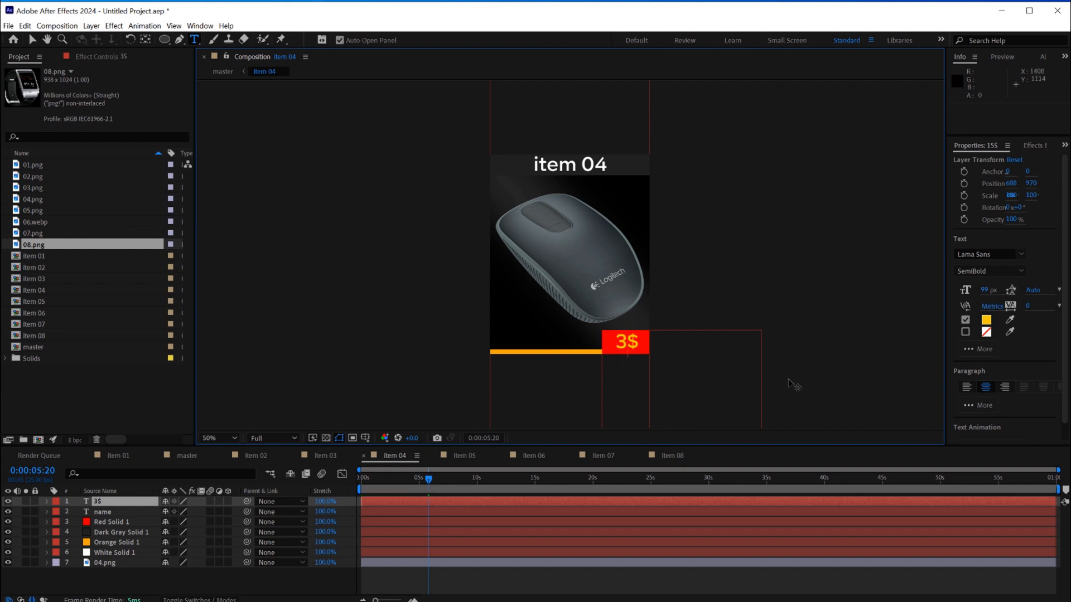
- Change the price text on the item 05 card to 18$
click(456, 456)
double_click(446, 500)
click(625, 346)
drag(630, 341, 613, 344)
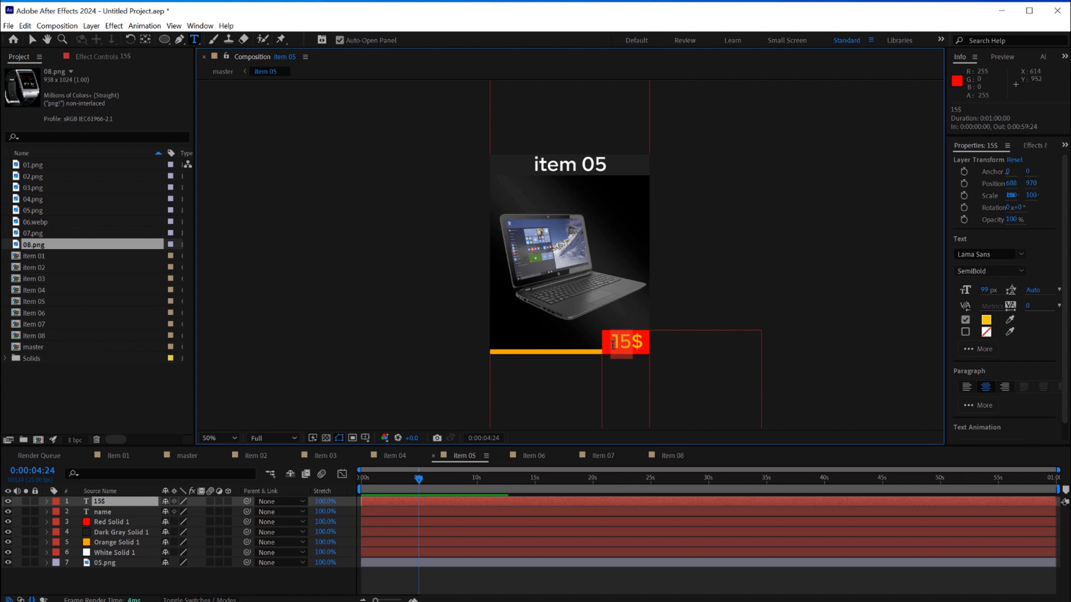
text(18)
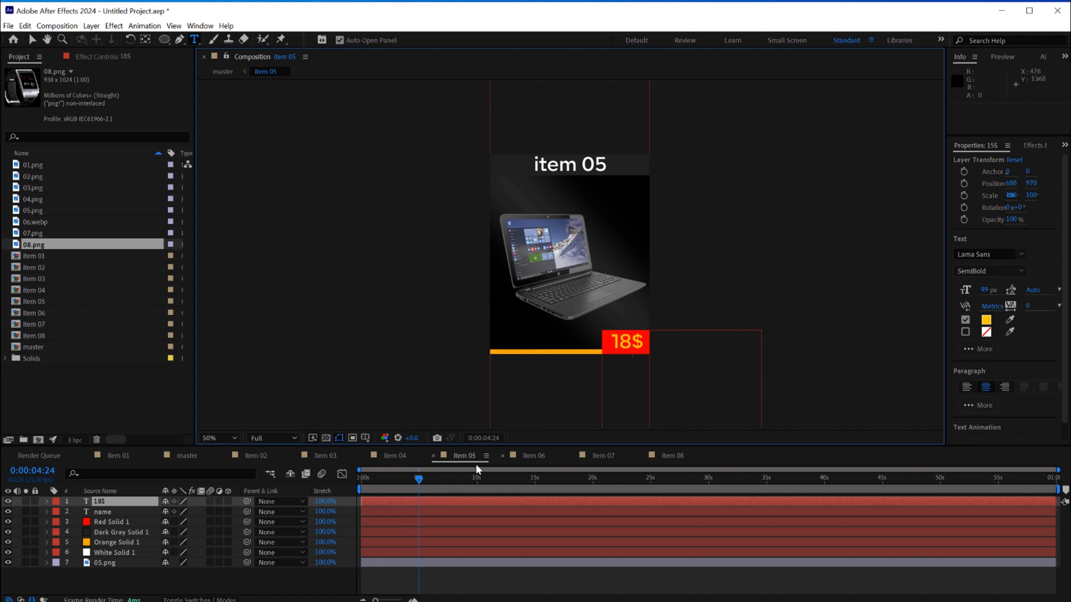
- Change the price text on the item 06 card to 4$
click(533, 456)
click(455, 500)
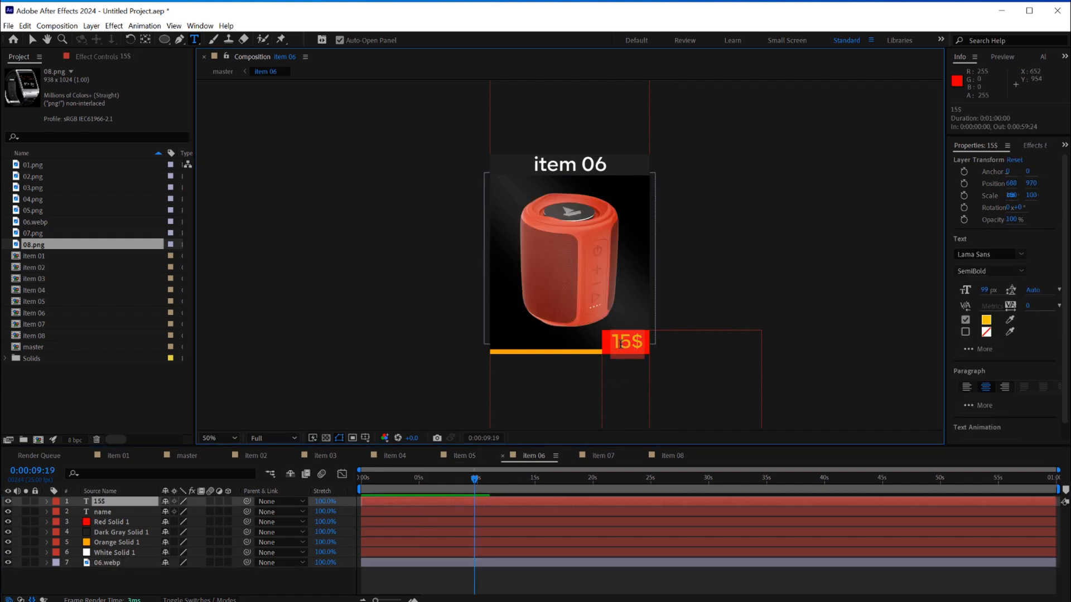
drag(634, 341, 605, 333)
text(4$)
- Change the price text on the item 07 card to 10$
click(600, 456)
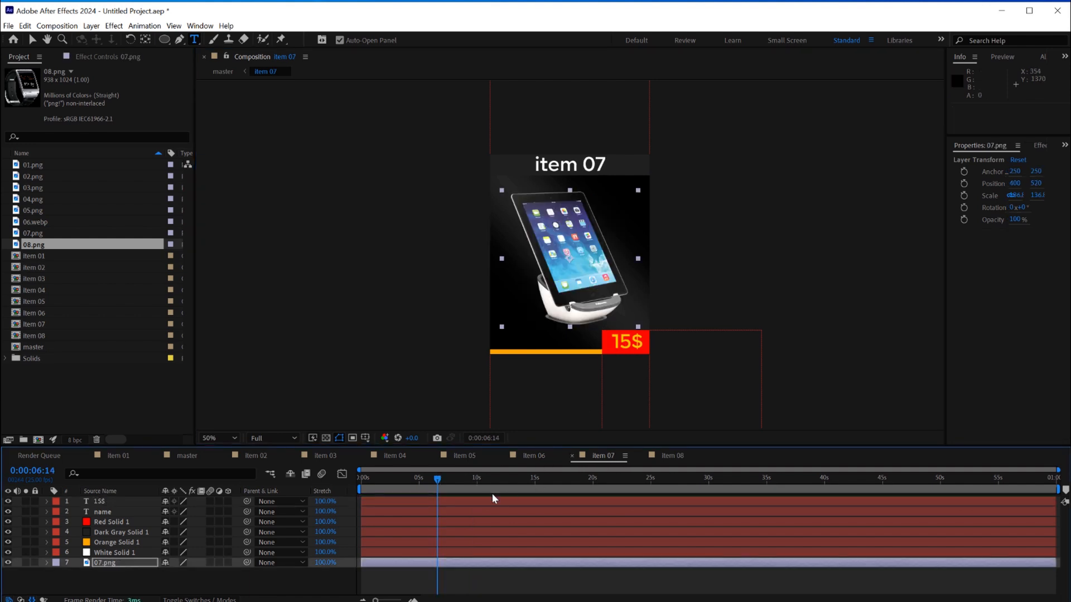
click(484, 504)
drag(627, 339, 606, 342)
text(10)
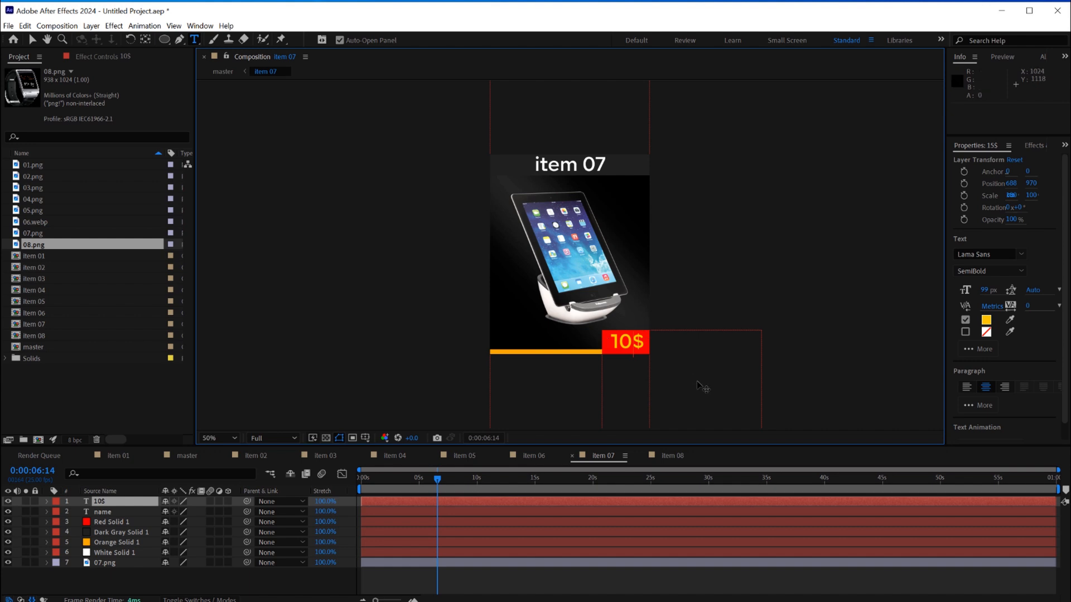
- Change the price text on the item 08 card to 9$ and deselect the text layer
click(671, 456)
click(452, 499)
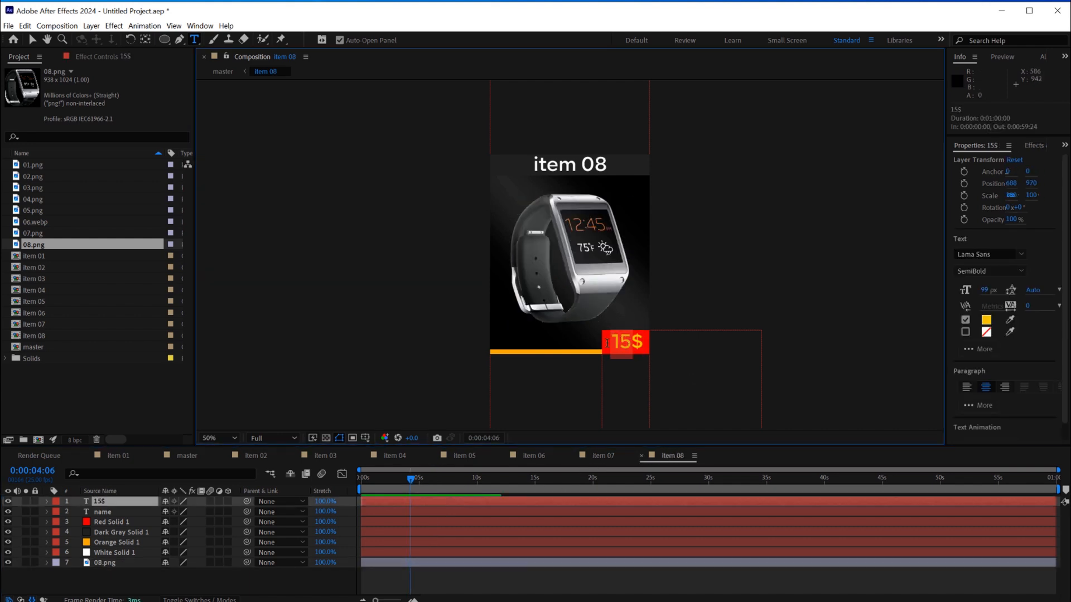
text(9$)
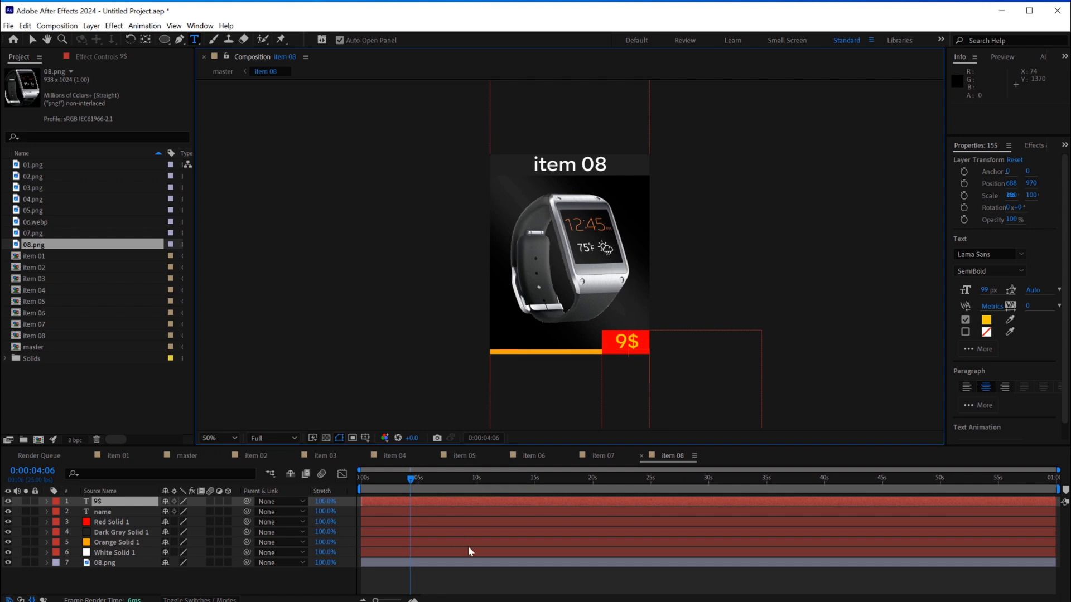
click(490, 577)
- Open the master composition and check the cards' new prices across the rotation at 100% magnification
click(184, 456)
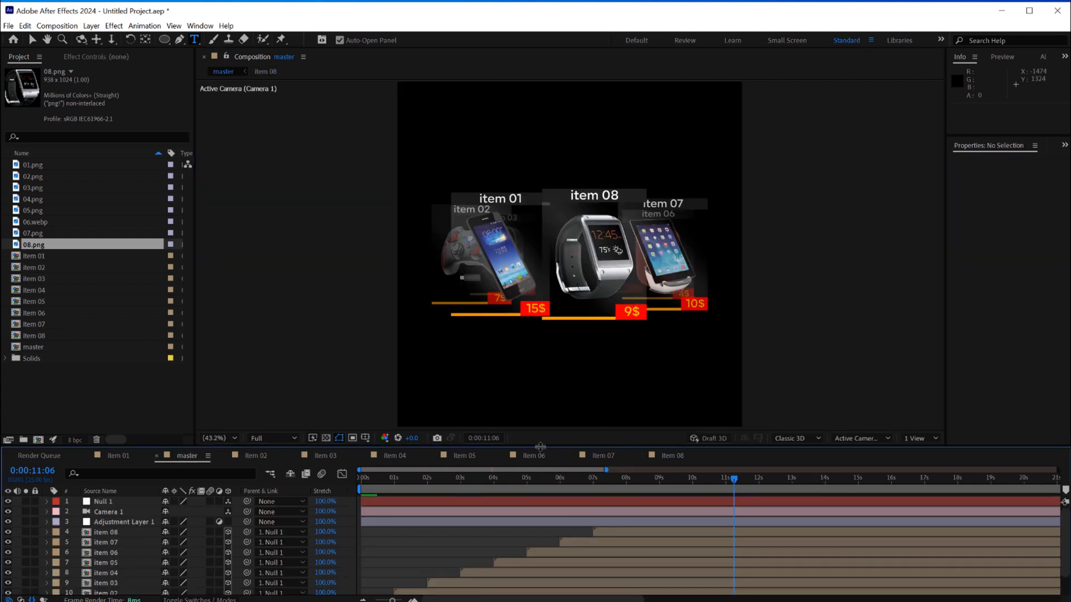
drag(371, 480, 563, 458)
key(slash)
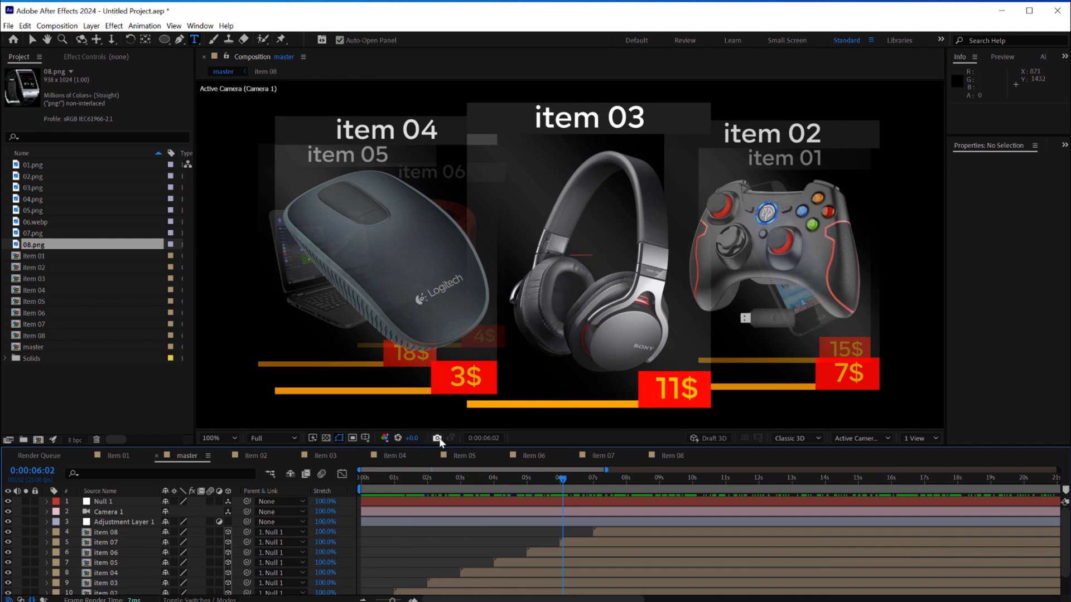
- Enlarge the timeline area, fit the master composition in the viewer and expand Camera 1's Camera Options
drag(440, 444, 442, 366)
click(229, 359)
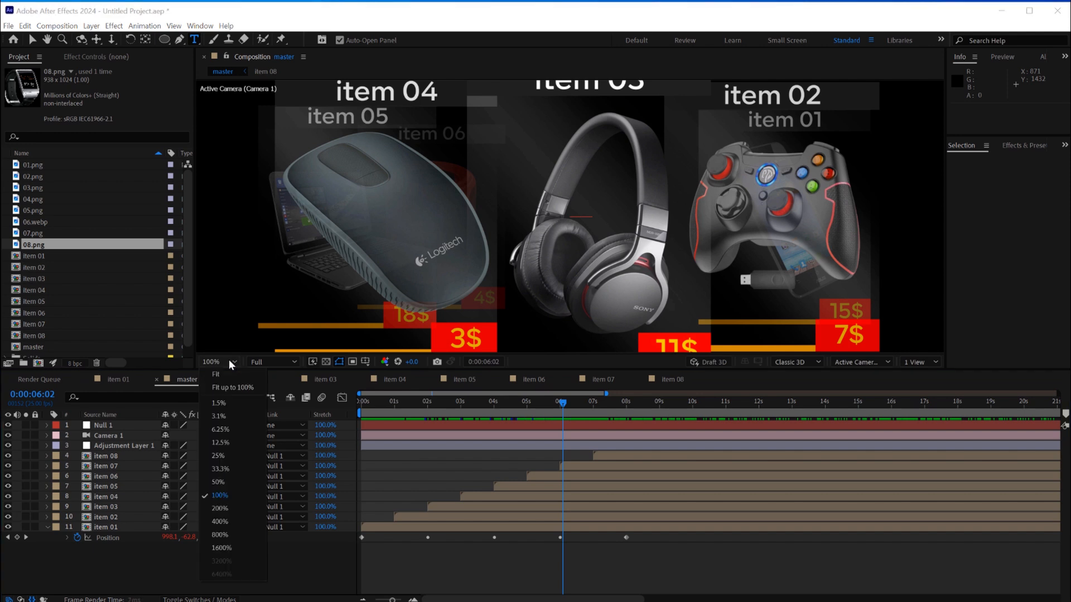
click(229, 379)
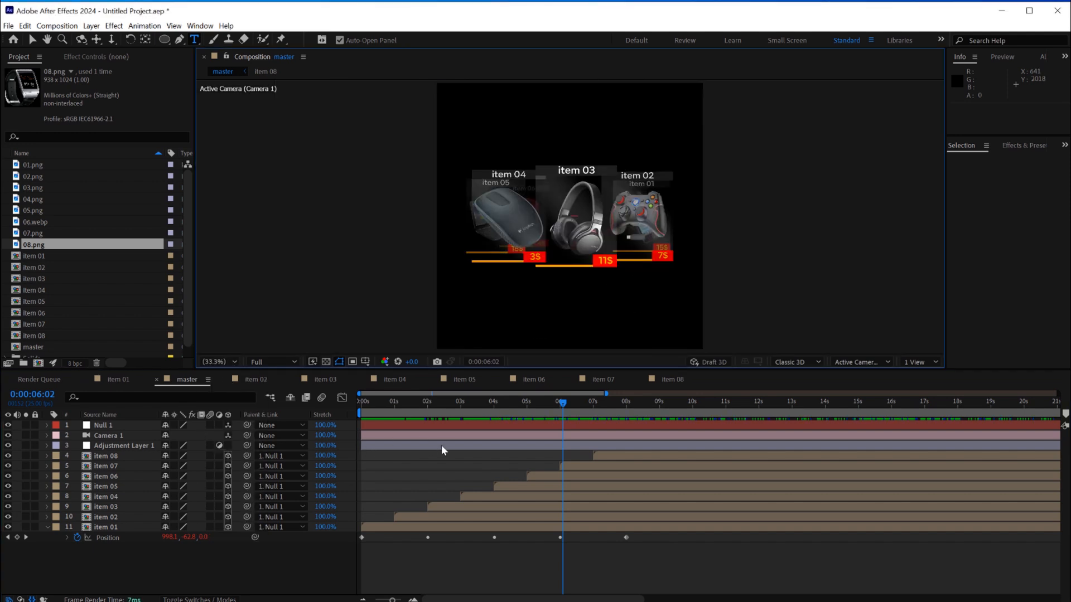
click(243, 563)
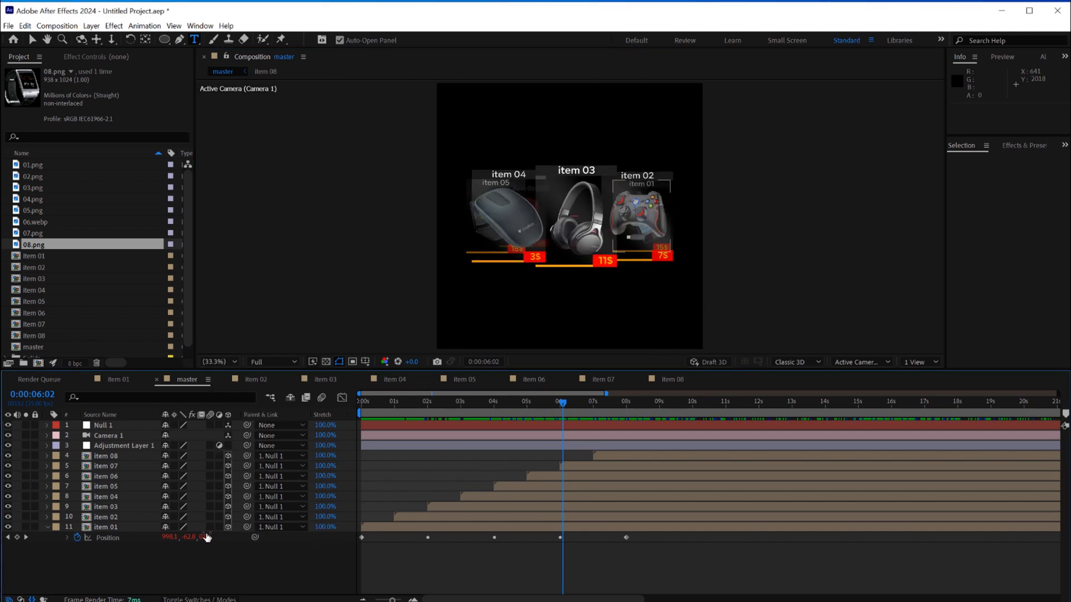
click(47, 435)
click(61, 456)
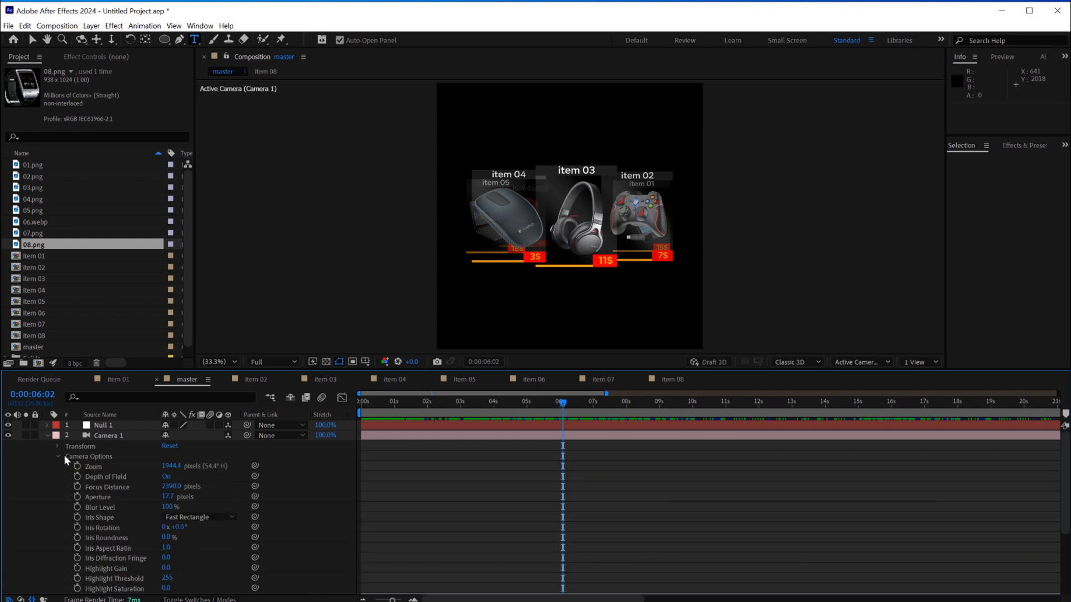
click(165, 477)
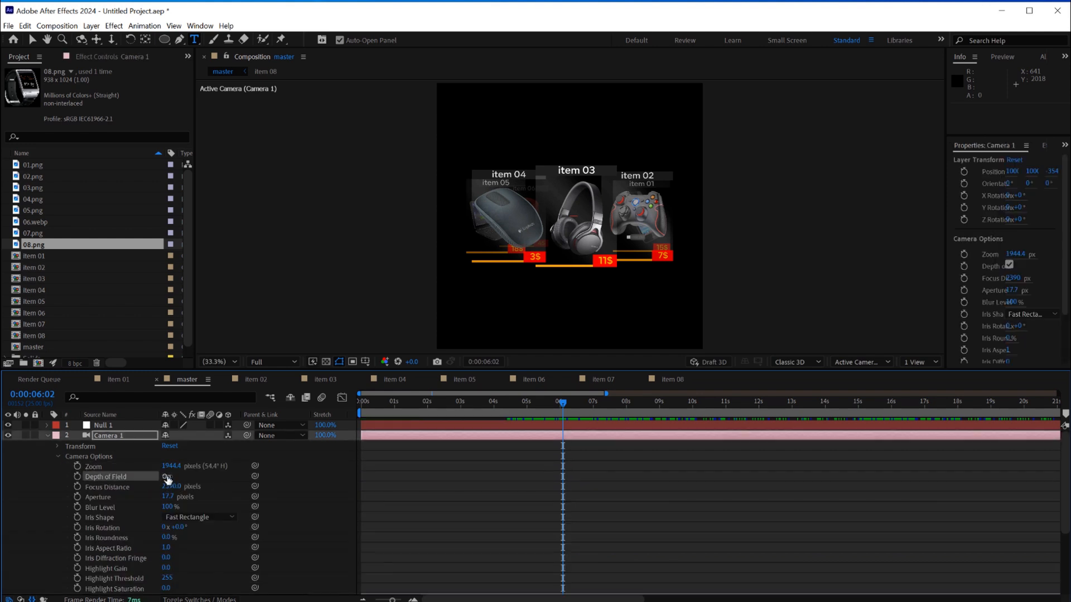
- Try an aperture of 326.7 pixels on Camera 1 and inspect the blur on the rear cards
drag(165, 496, 223, 497)
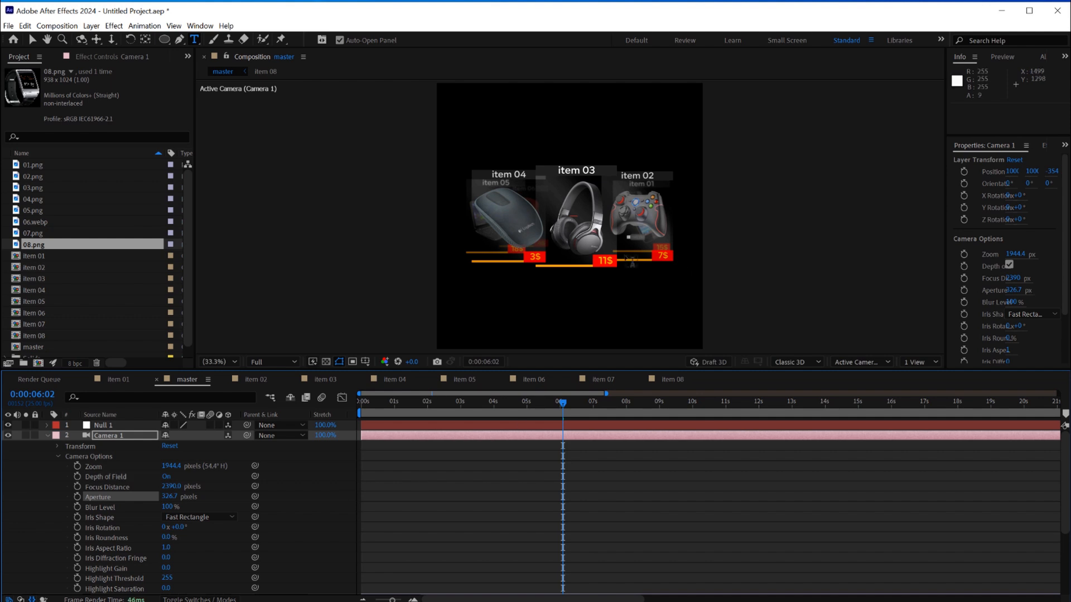
scroll(603, 250, up, 4)
scroll(604, 250, down, 1)
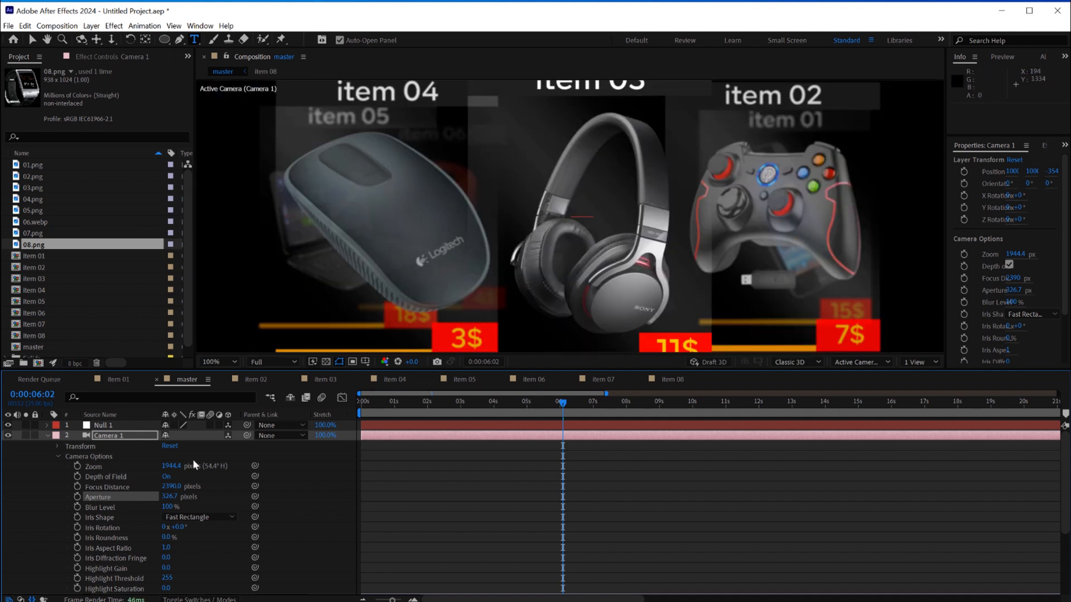
- Set Camera 1's aperture to 200 pixels and its blur level to 400%
click(170, 497)
text(200)
click(167, 507)
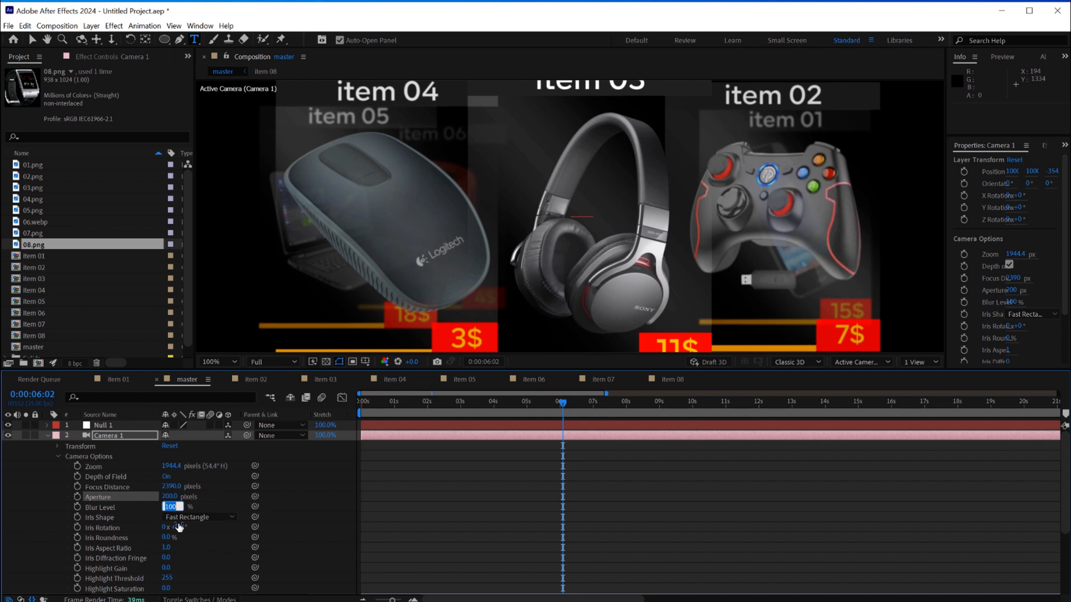
click(229, 503)
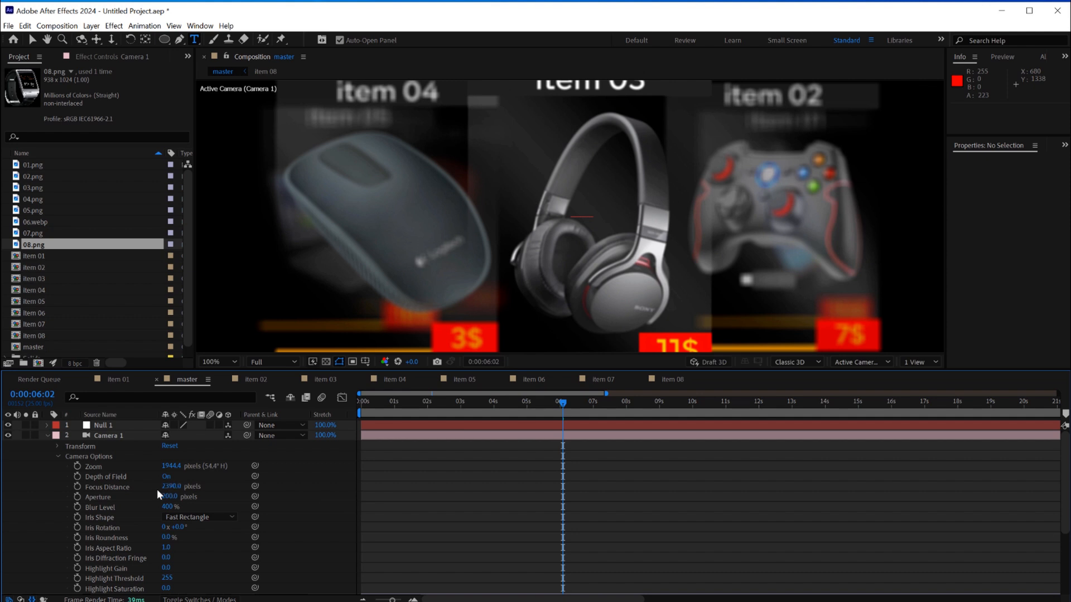
- Set Camera 1's focus distance to 2540 pixels and check the focus across the carousel's rotation
click(58, 446)
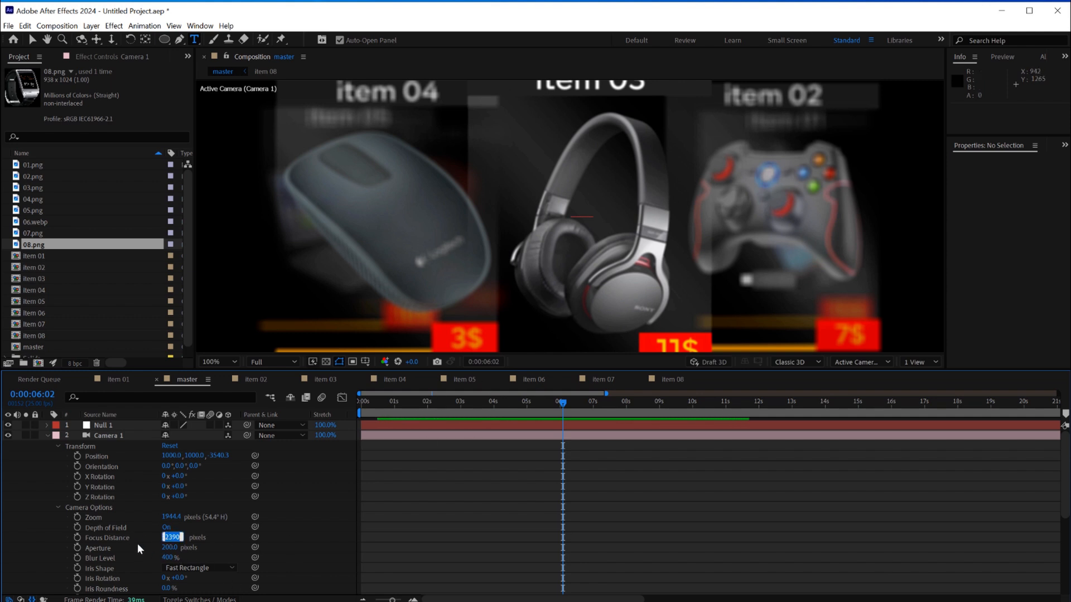
text(2540)
key(Return)
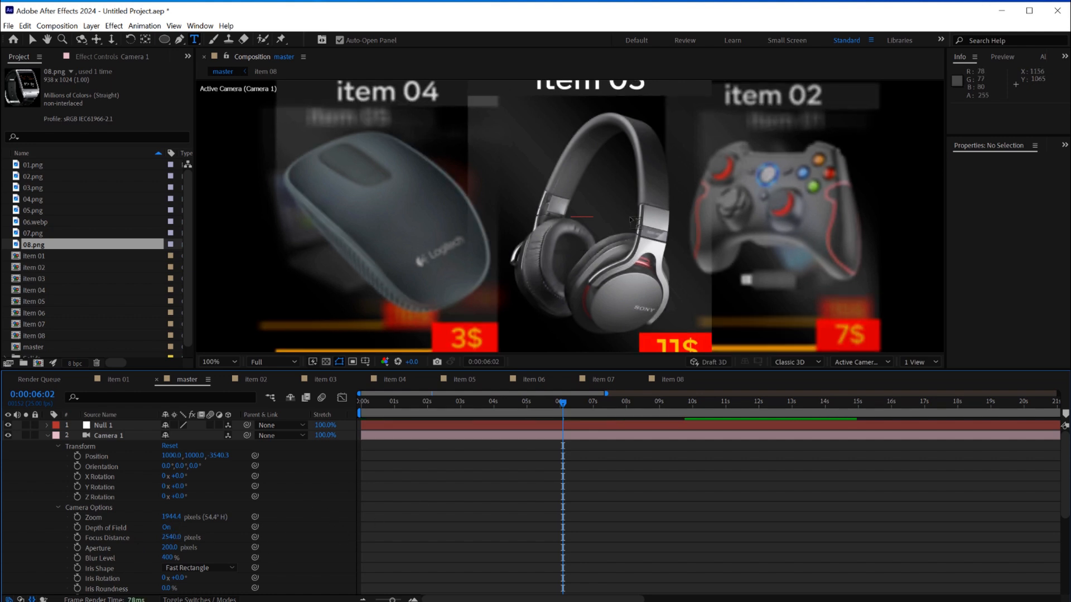
key(comma)
drag(456, 406, 687, 407)
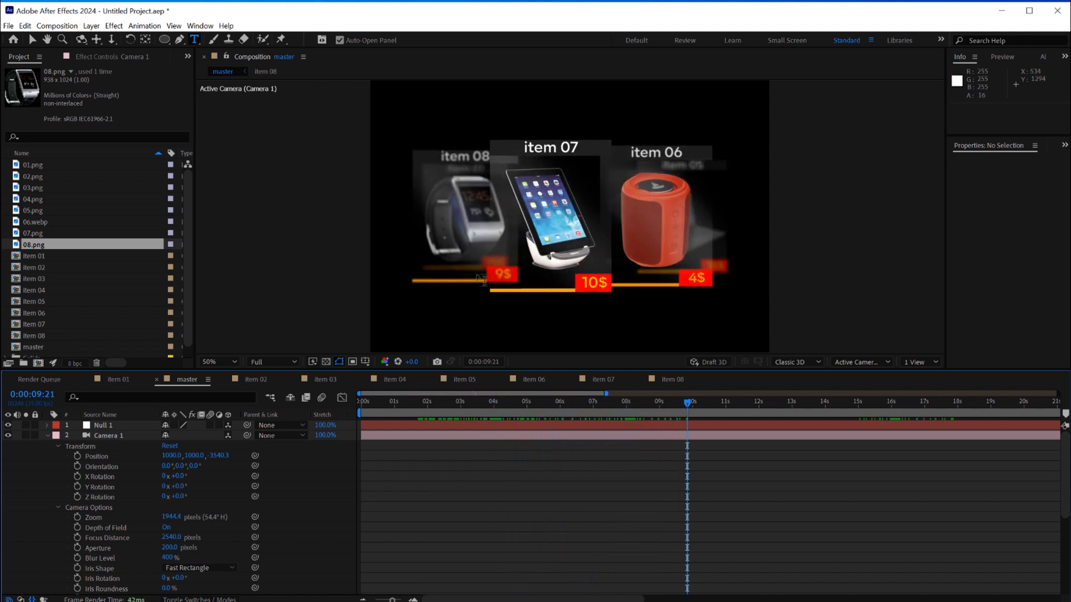
- Collapse all layer properties, raise the carousel by setting Null 1's Y position to 516, and check an earlier frame
click(484, 429)
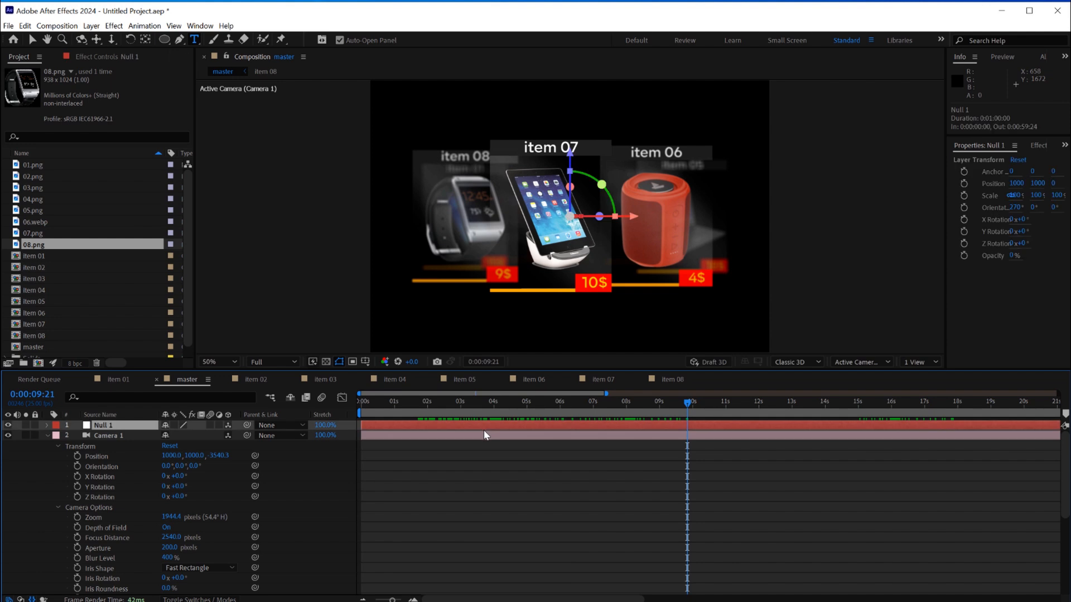
key(ctrl+a)
key(ctrl+grave)
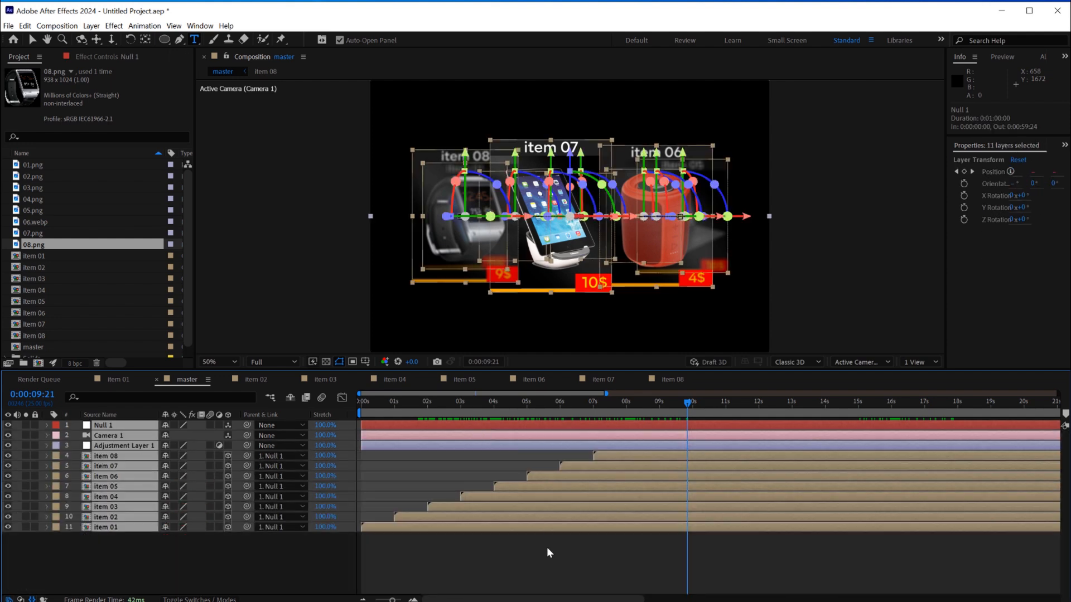
click(547, 548)
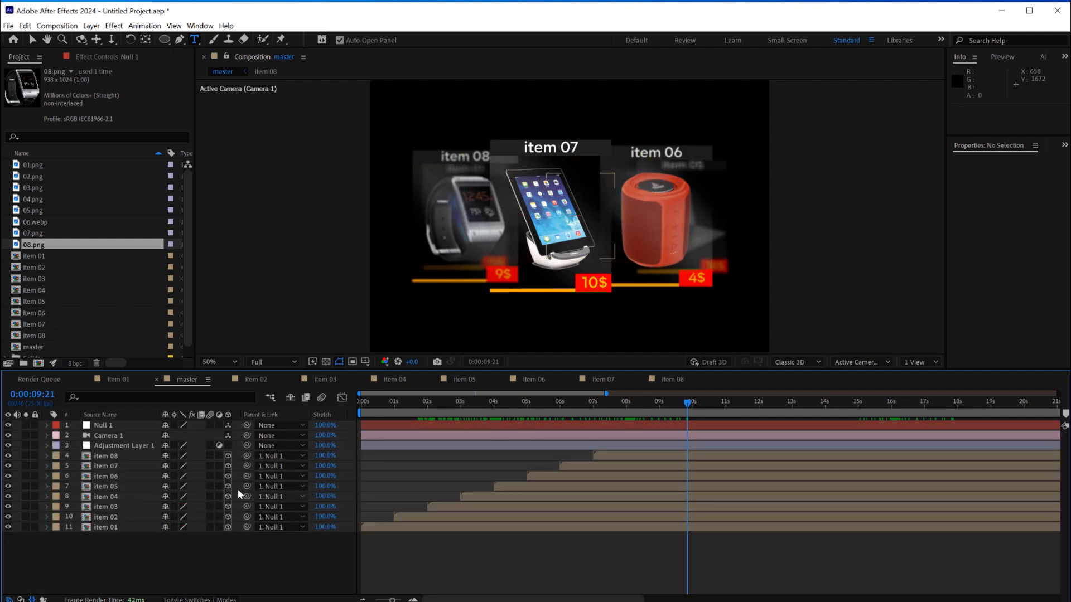
click(102, 424)
key(p)
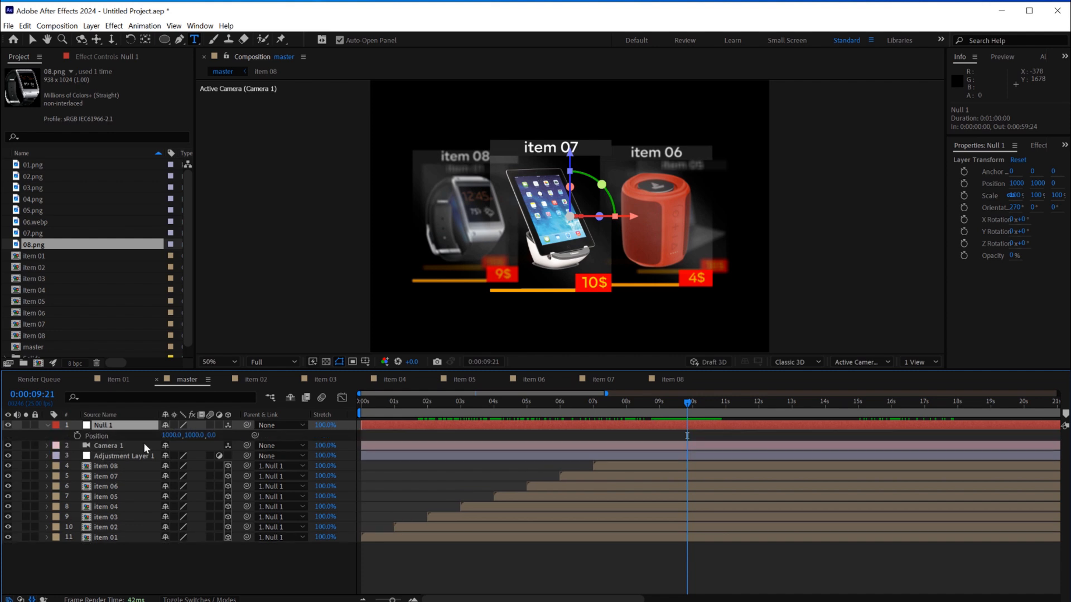
drag(194, 435, 72, 435)
drag(398, 403, 441, 402)
key(comma)
click(402, 560)
- Create a new composition named output with the HD 1920x1080 25 fps preset
scroll(39, 251, down, 1)
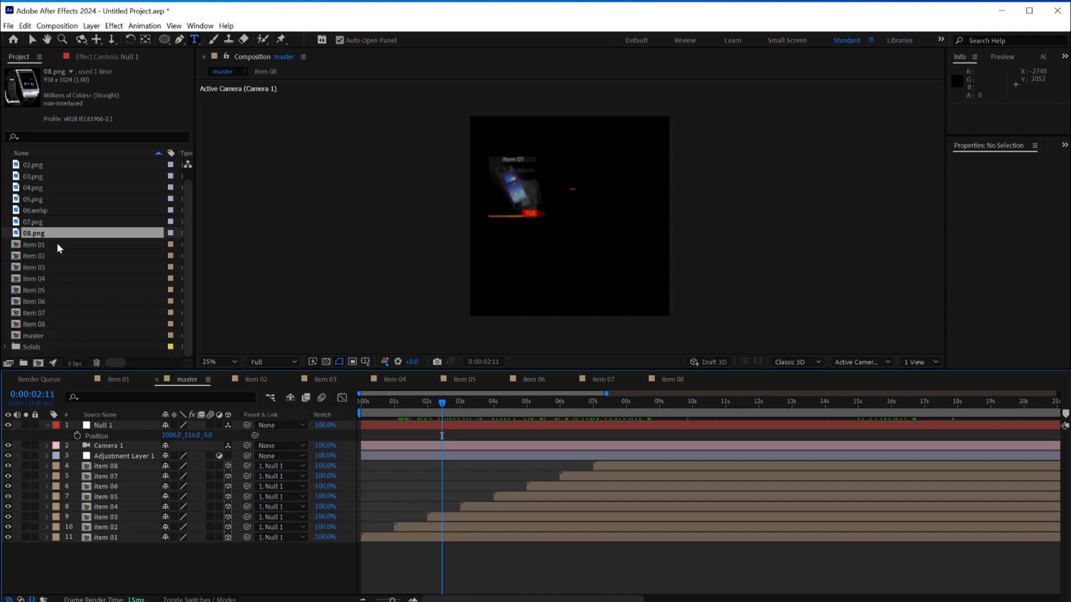
click(38, 363)
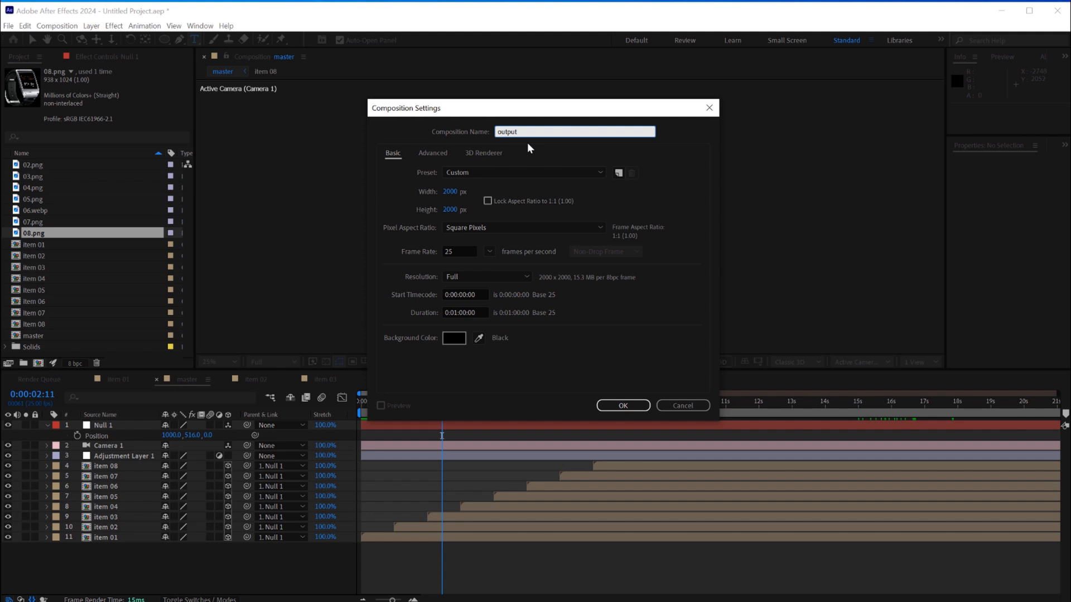
click(478, 172)
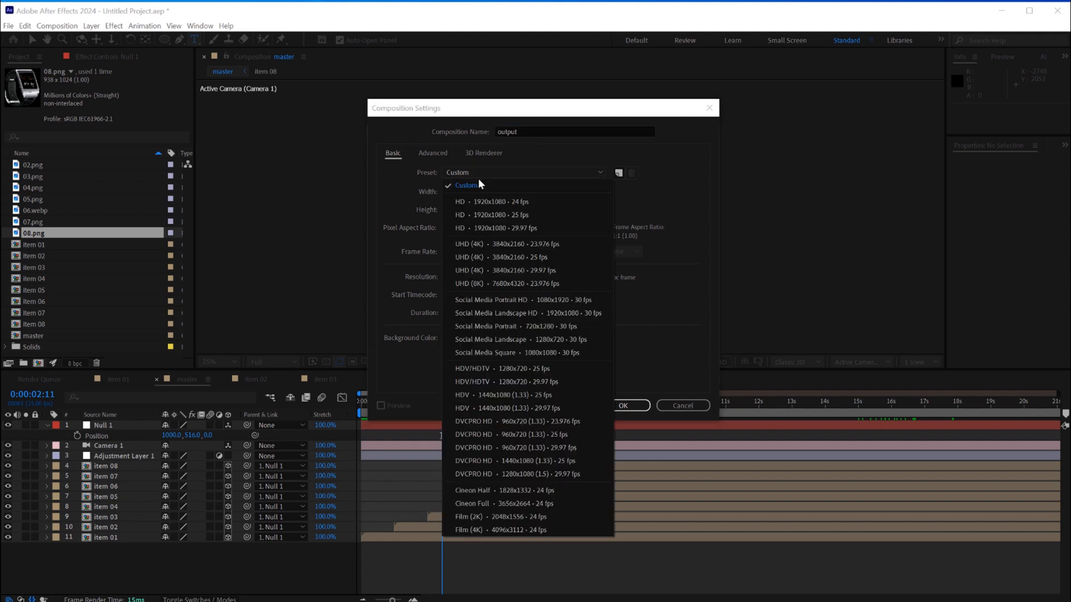
click(496, 213)
click(627, 406)
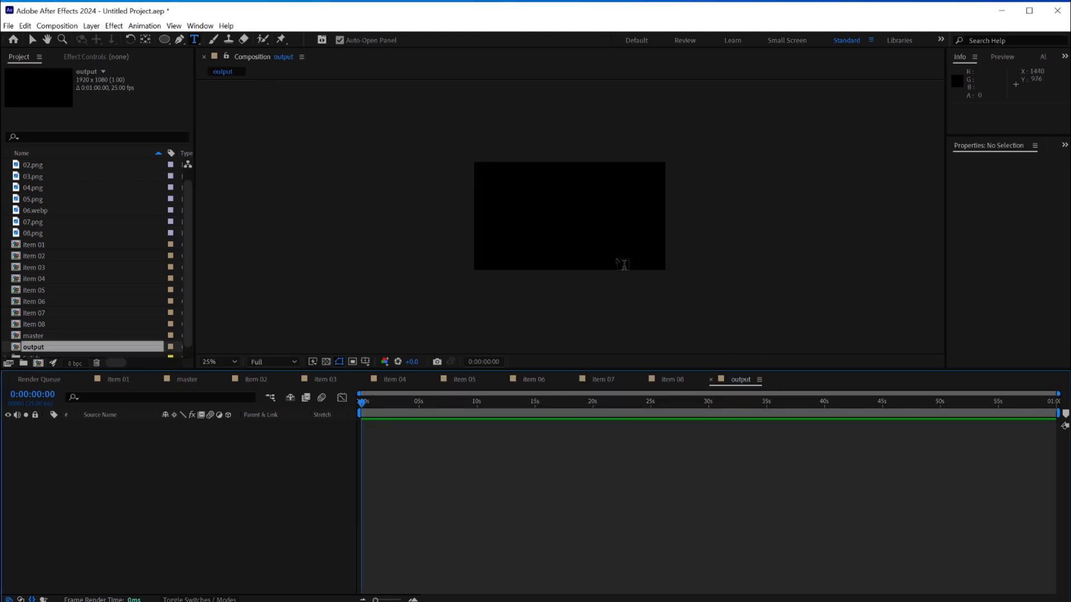
- Enlarge the viewer area and add the master composition as a layer in the output composition
scroll(621, 263, up, 4)
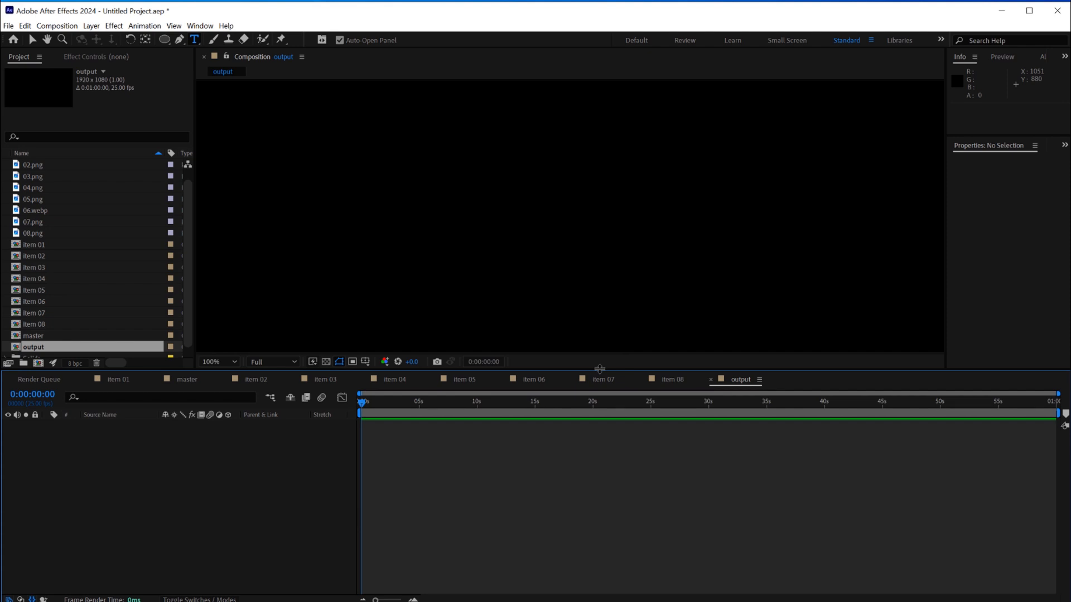
drag(599, 369, 599, 483)
click(221, 476)
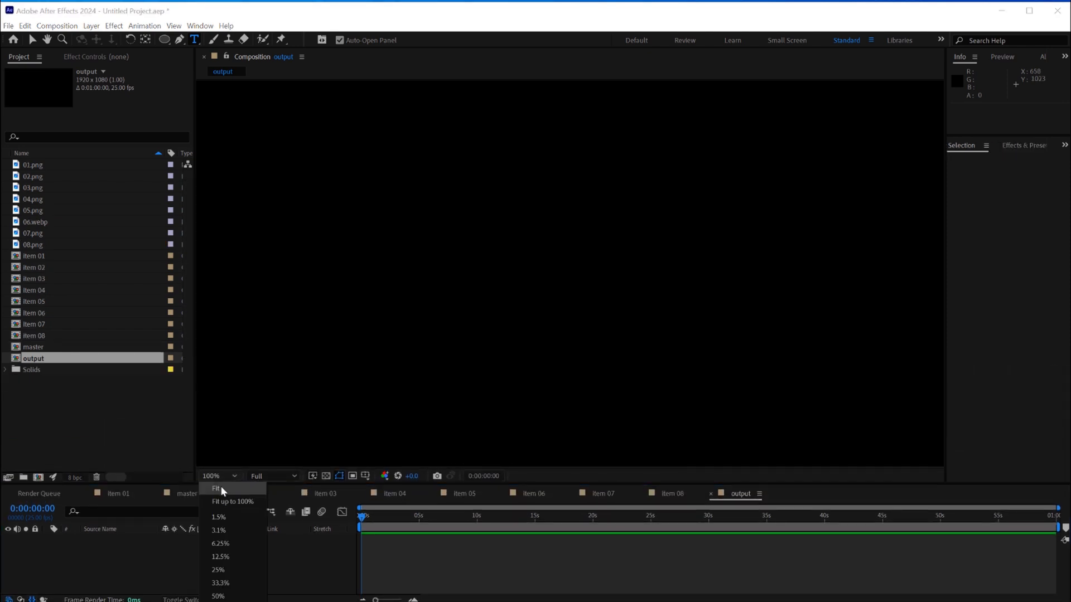
click(221, 489)
click(35, 348)
drag(37, 350, 79, 552)
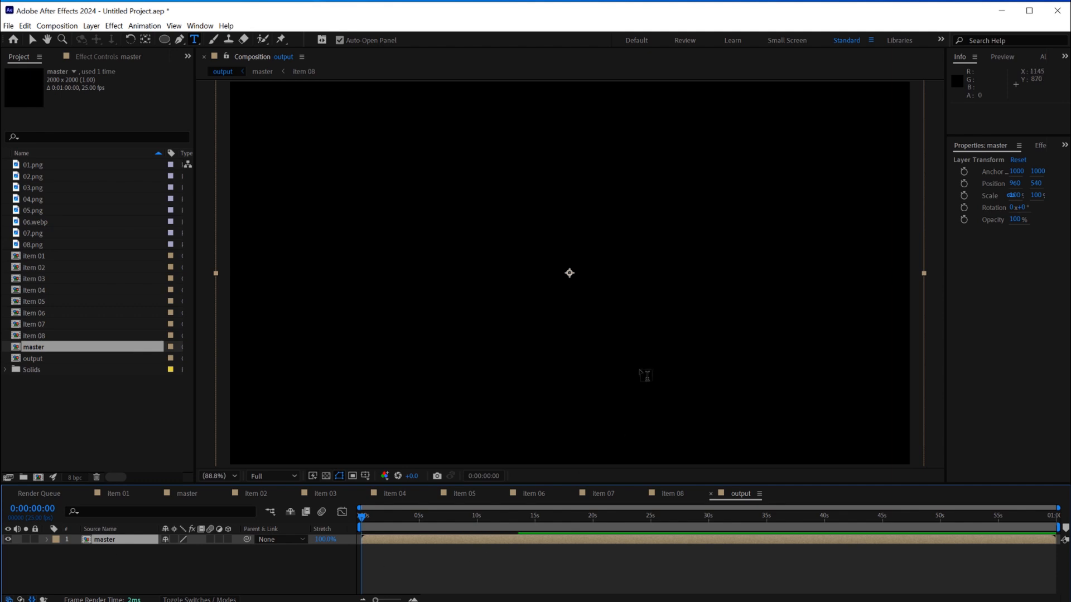
- Move the master layer down and scale it to 92% so the carousel sits centrally in the output frame
drag(373, 510, 465, 514)
key(comma)
key(comma)
key(v)
drag(610, 211, 605, 270)
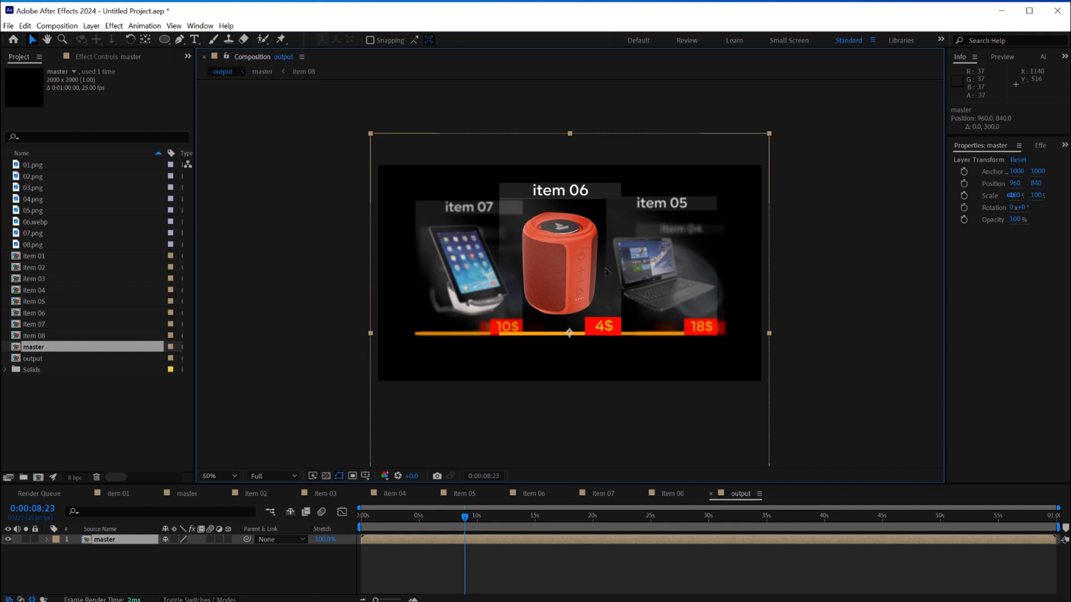
drag(768, 134, 749, 155)
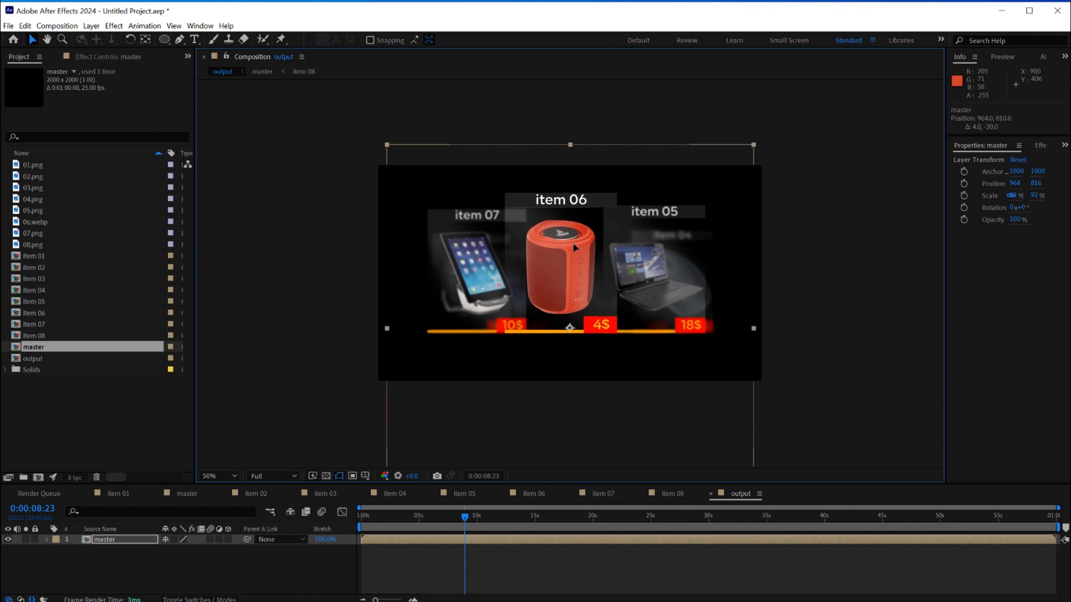
drag(694, 185, 697, 175)
drag(374, 515, 522, 510)
- Add a light grey #E4E4E4 solid to the output composition and place it beneath the master layer
right_click(492, 559)
mouse_move(509, 565)
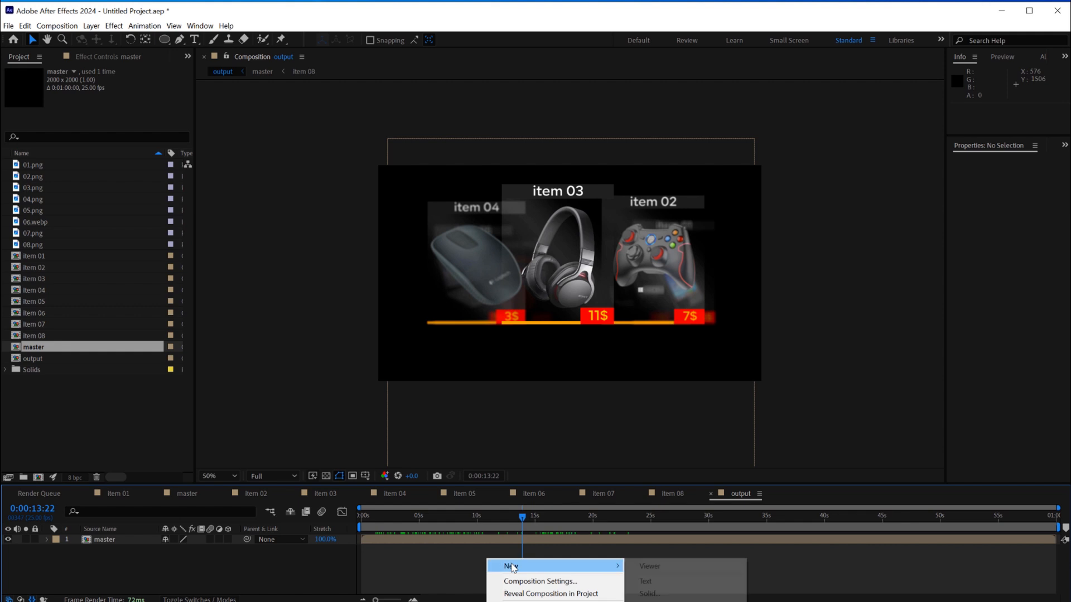
click(644, 590)
click(269, 304)
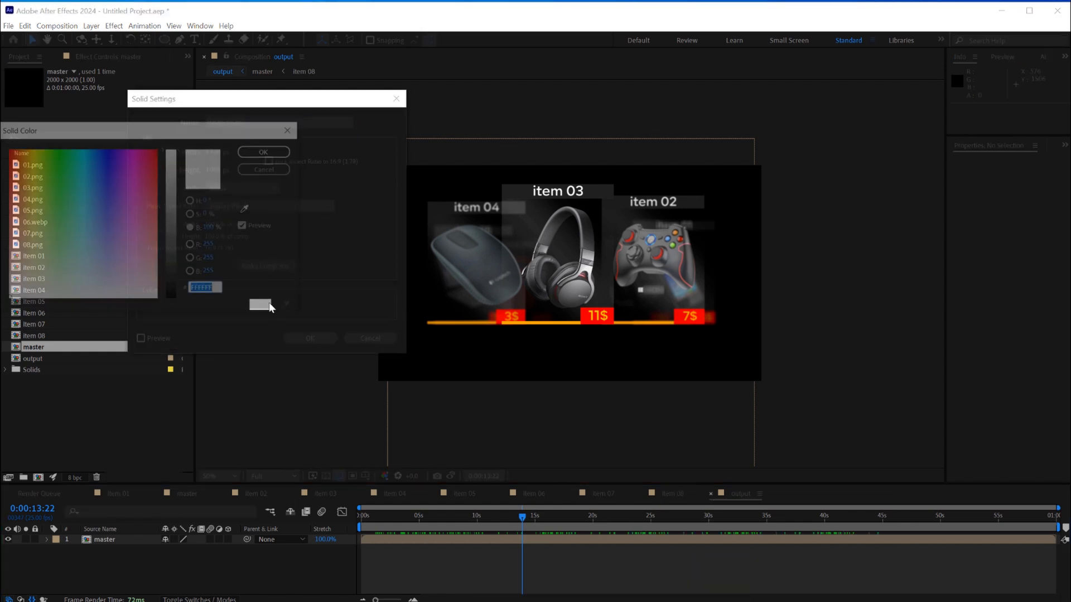
drag(171, 152, 172, 165)
click(267, 150)
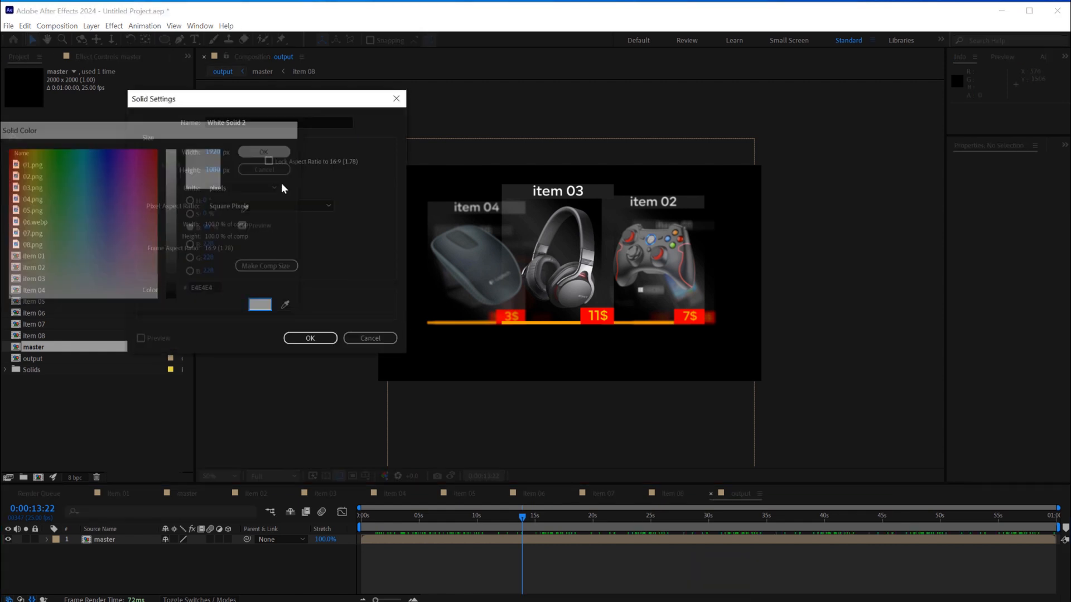
click(310, 338)
drag(120, 540, 131, 561)
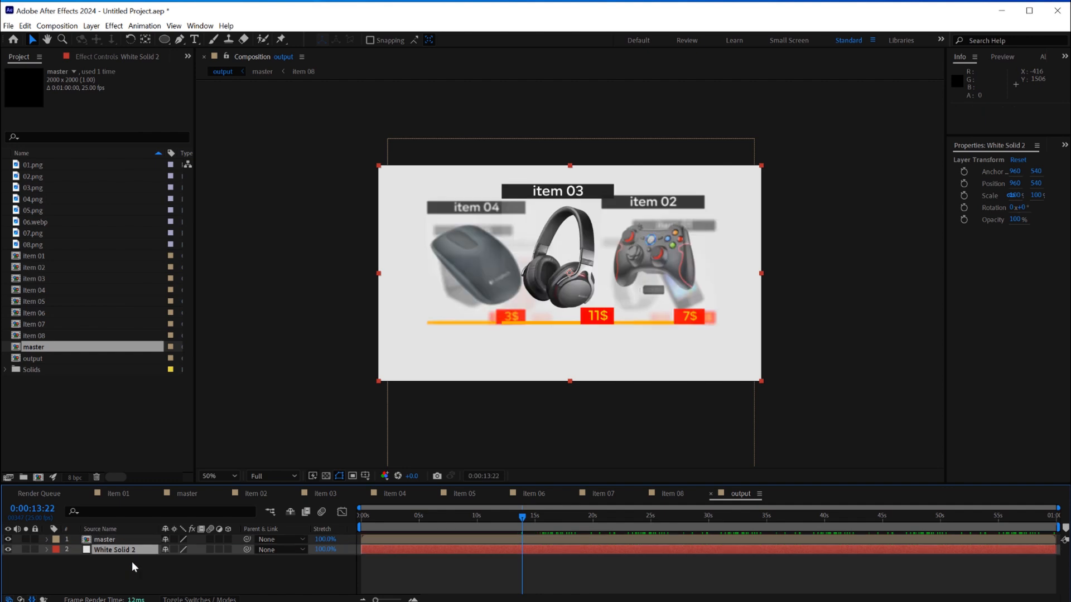
- Preview the carousel animation, return to the first frame, and enable time remapping on the master layer
key(space)
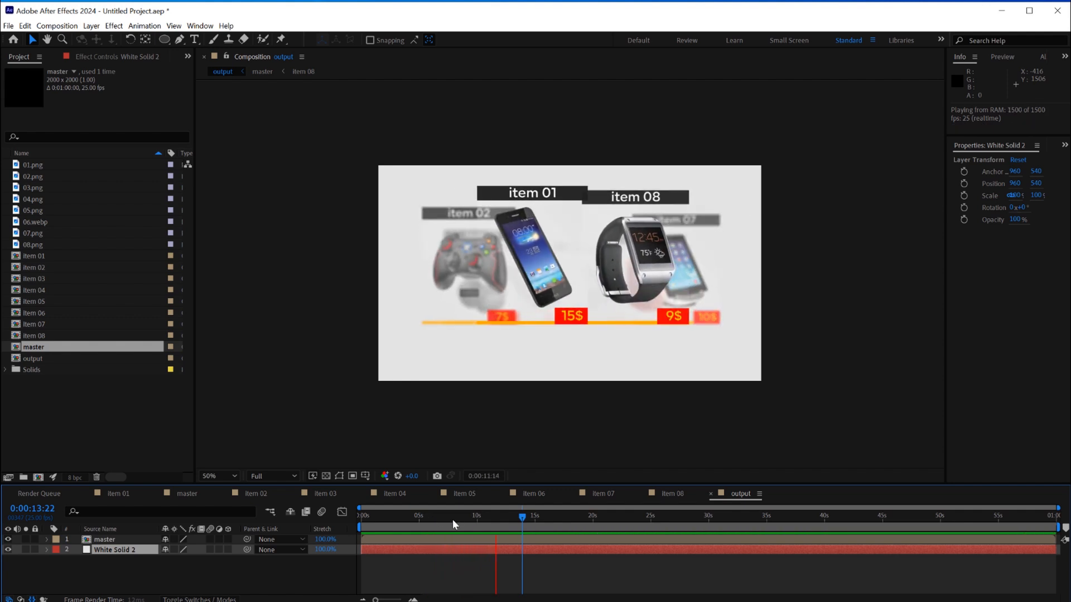
drag(489, 514, 355, 525)
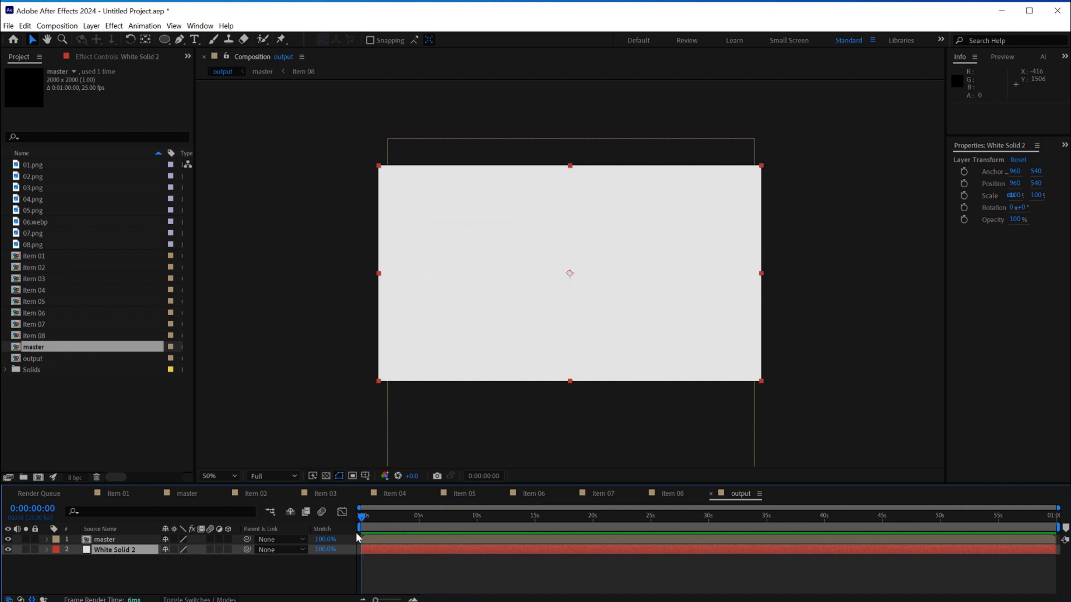
click(383, 539)
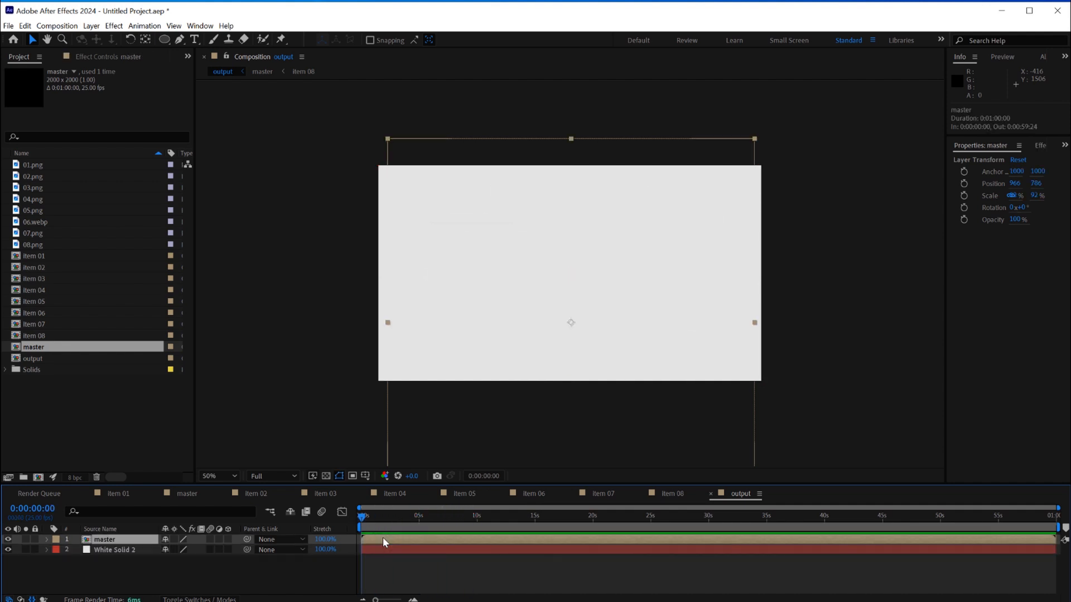
right_click(382, 538)
mouse_move(463, 272)
click(551, 272)
- Add a Time Remap keyframe to the master layer at 0:00:04:00, where item 01 faces the camera
drag(369, 518, 410, 518)
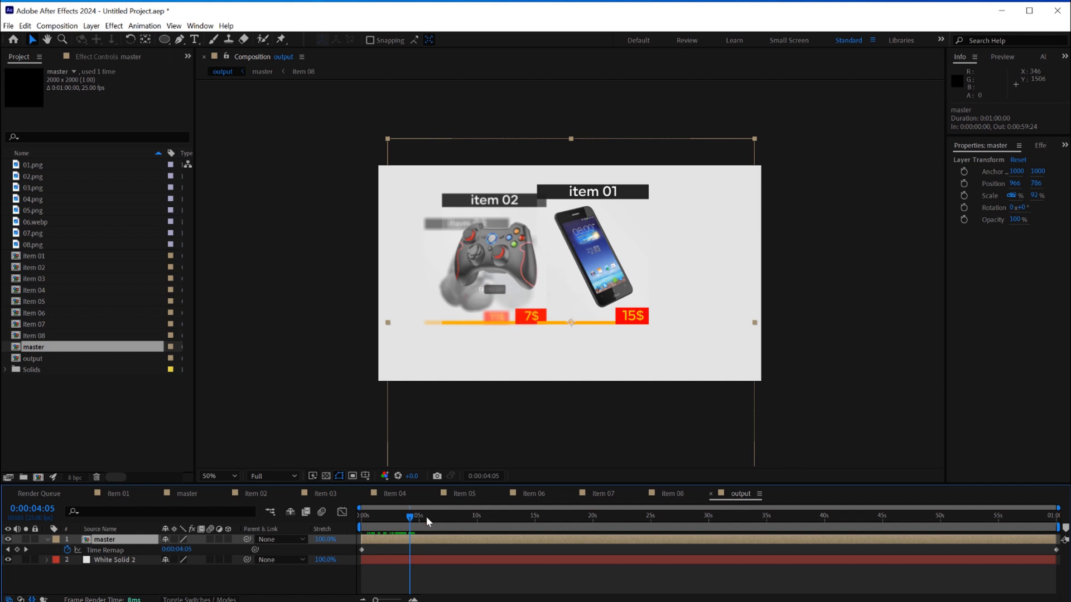
key(=)
key(=)
scroll(467, 555, left, 4)
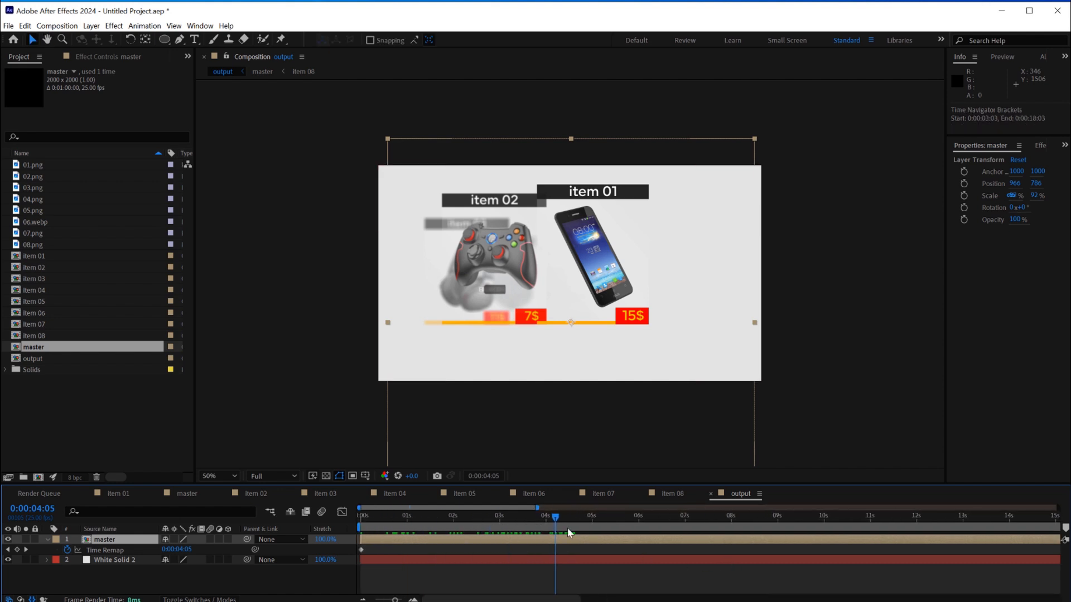
click(547, 522)
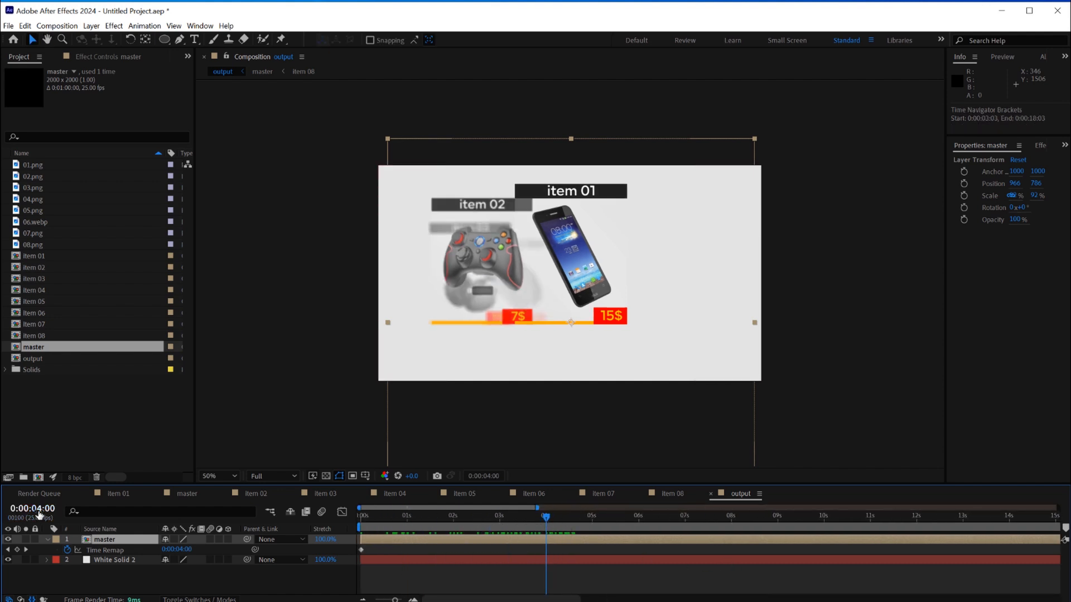
click(17, 550)
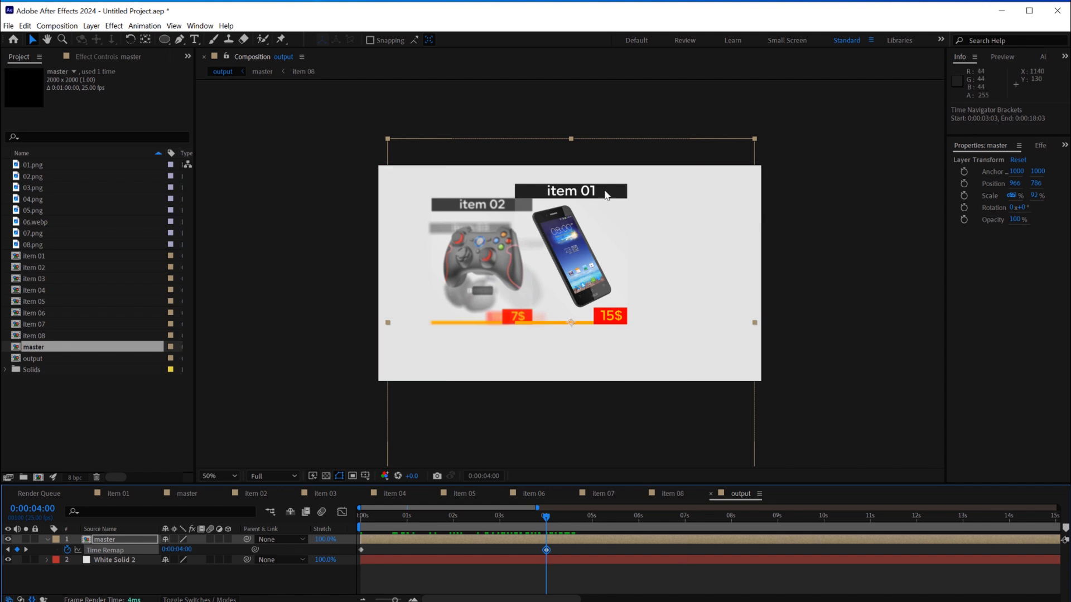
- Add Time Remap keyframes on the master layer at 5, 6, 7 and 8 seconds for items 02 through 05
click(593, 519)
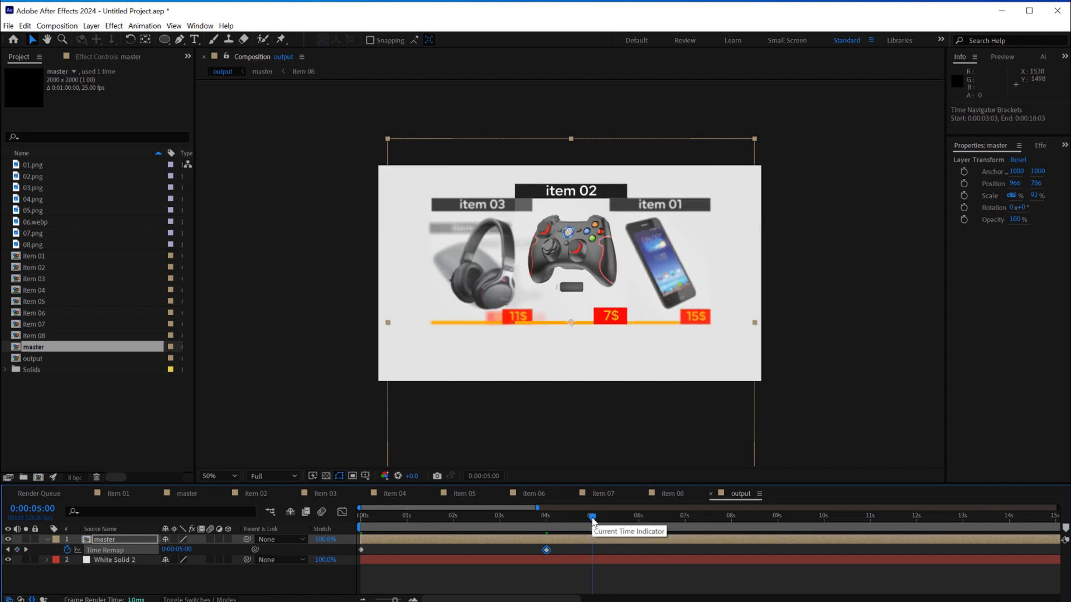
click(17, 550)
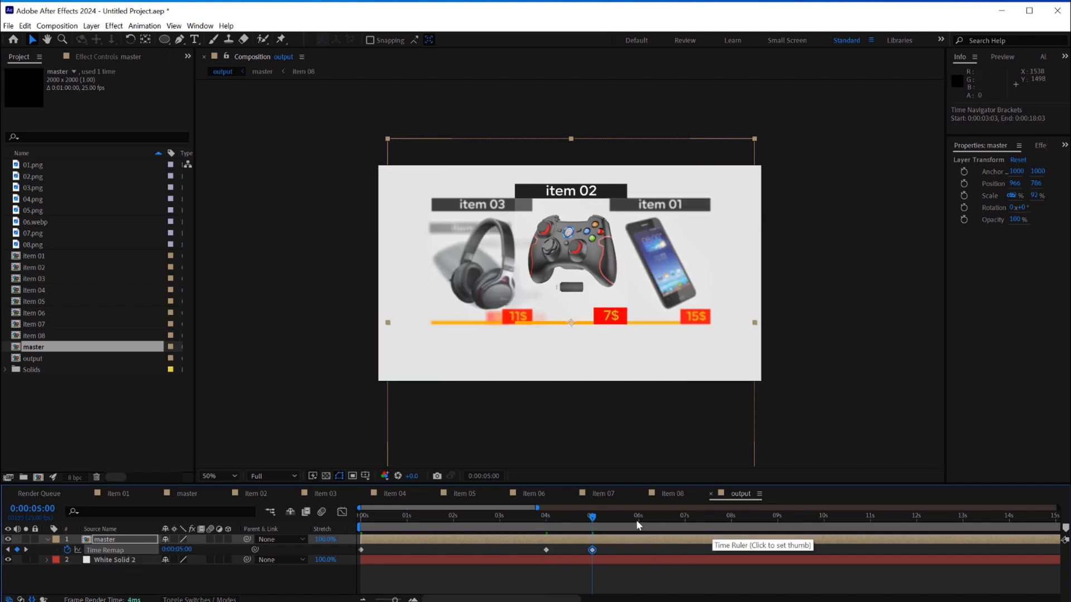
click(640, 522)
click(17, 550)
click(685, 519)
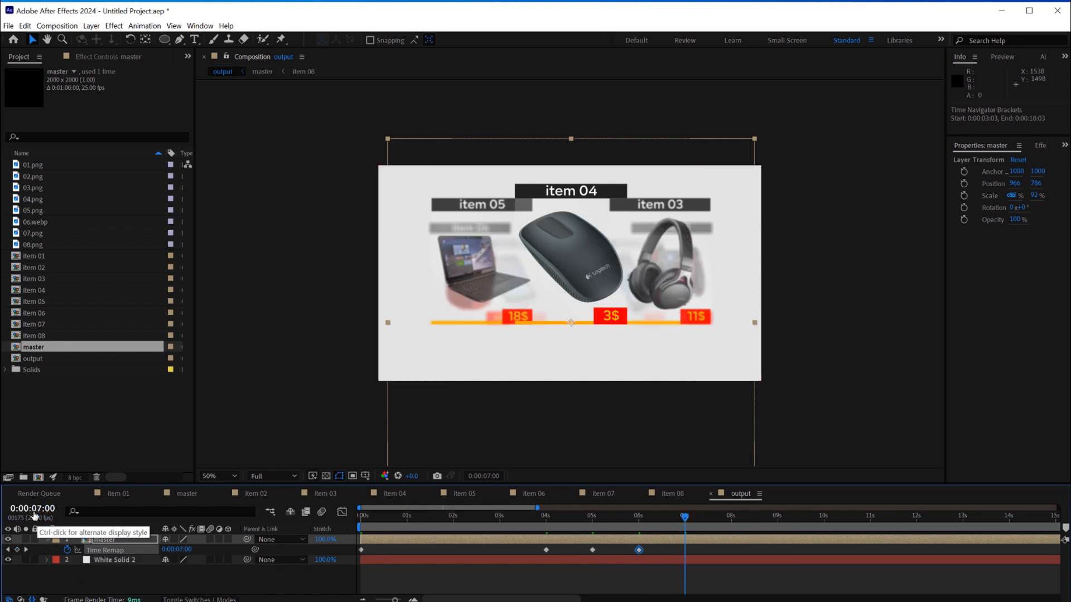
click(17, 549)
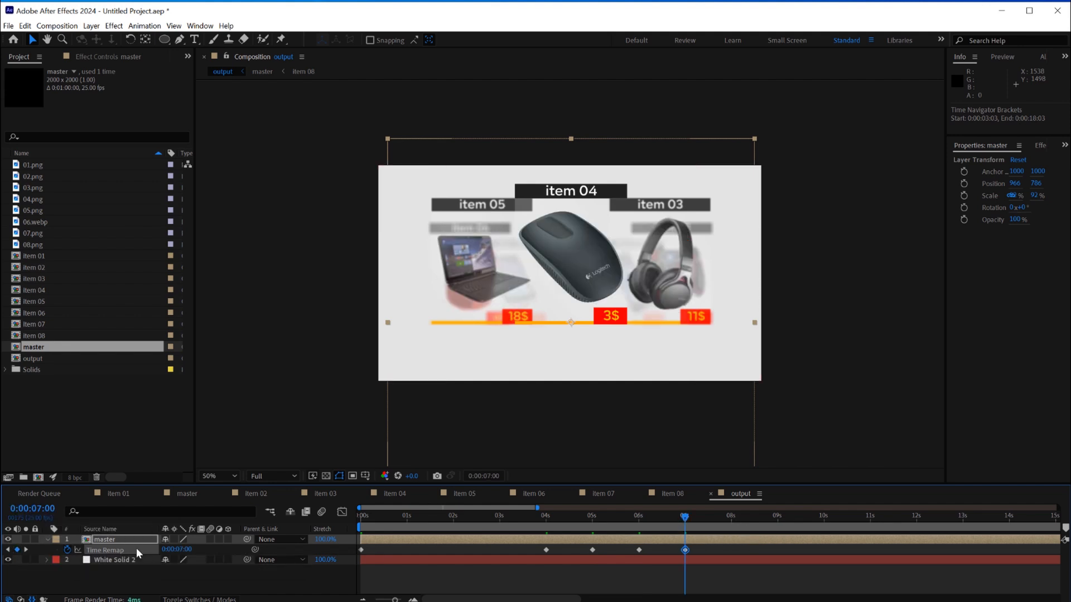
click(731, 522)
click(17, 550)
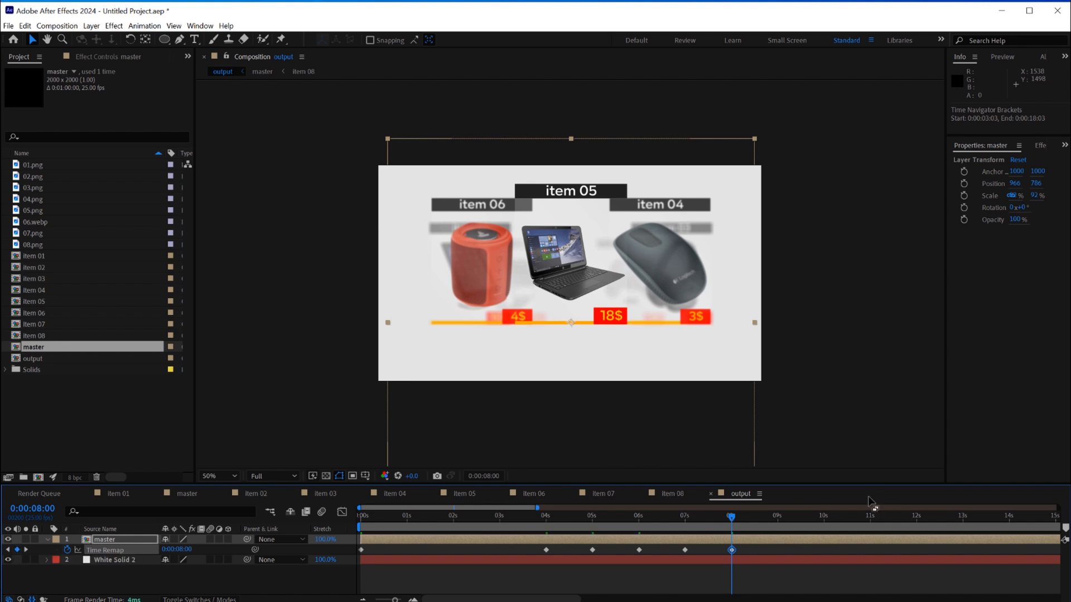
- Add Time Remap keyframes on the master layer at 9, 10 and 11 seconds for items 06 through 08
click(777, 519)
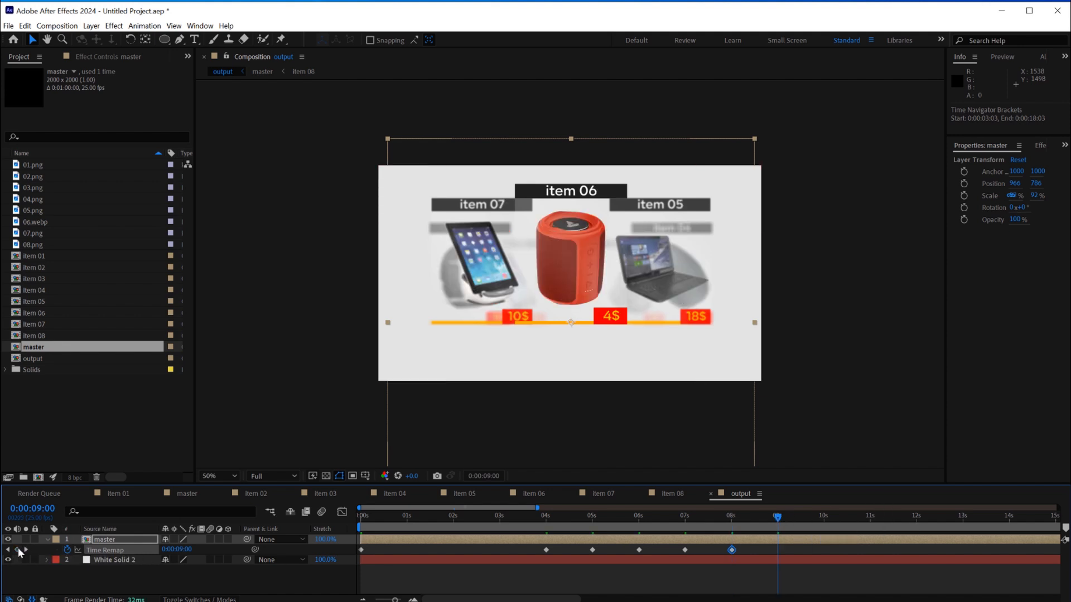
click(823, 519)
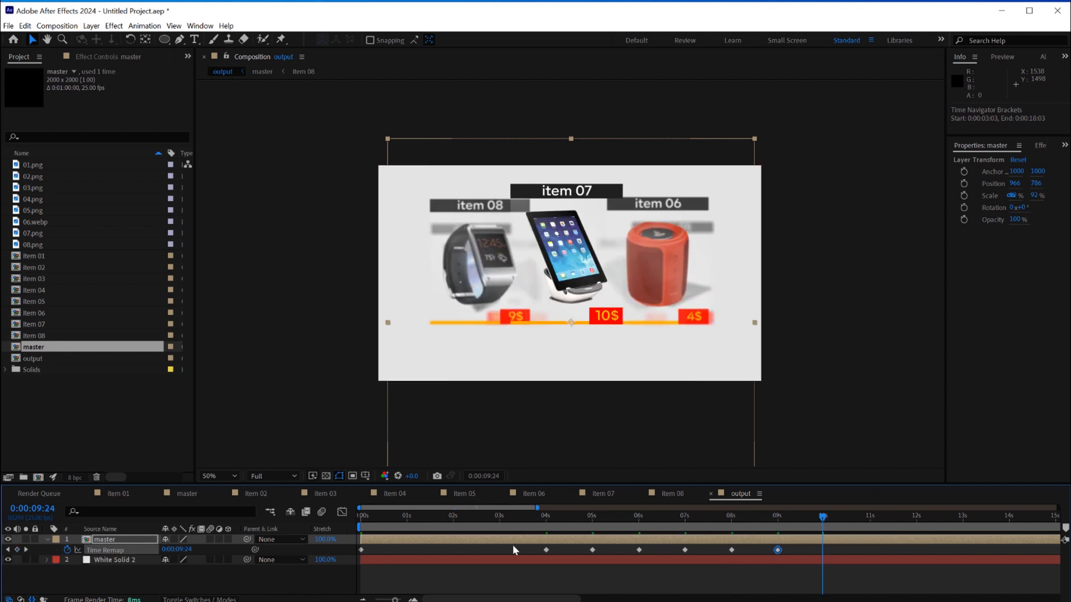
key(Page_Down)
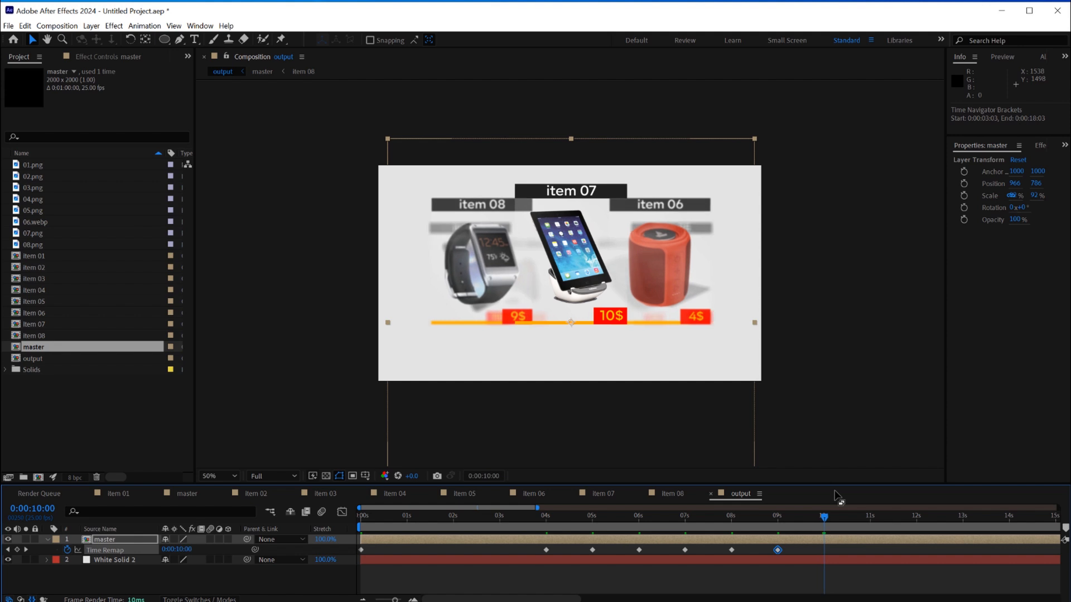
click(18, 549)
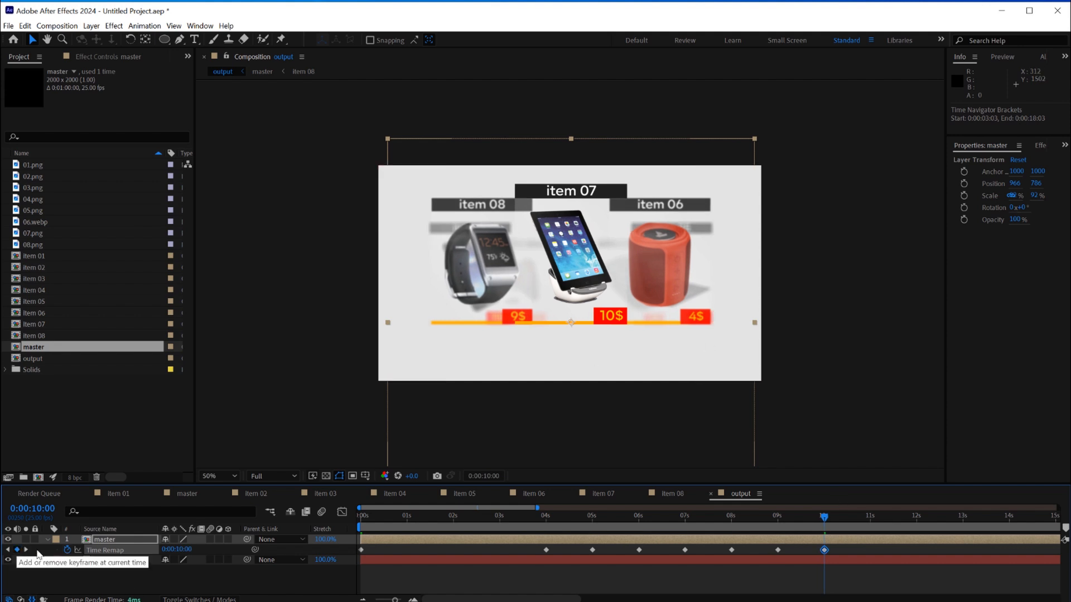
click(872, 525)
click(17, 550)
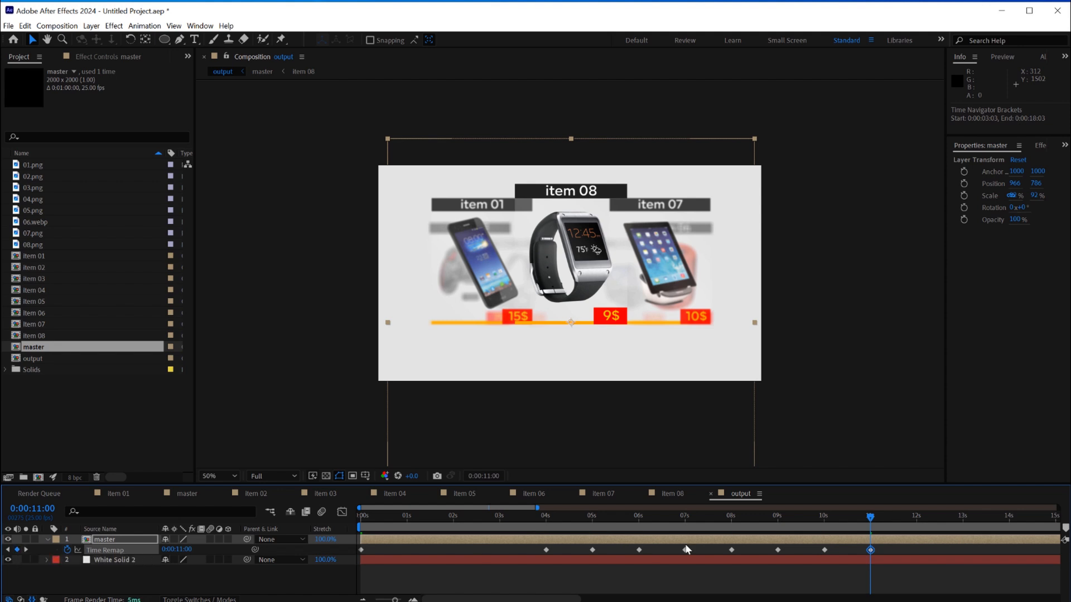
- Extend the visible time range to about 20 seconds and add a closing Time Remap keyframe at 0:00:18:15
click(885, 517)
drag(972, 524, 1050, 522)
drag(537, 508, 599, 508)
drag(871, 521, 996, 517)
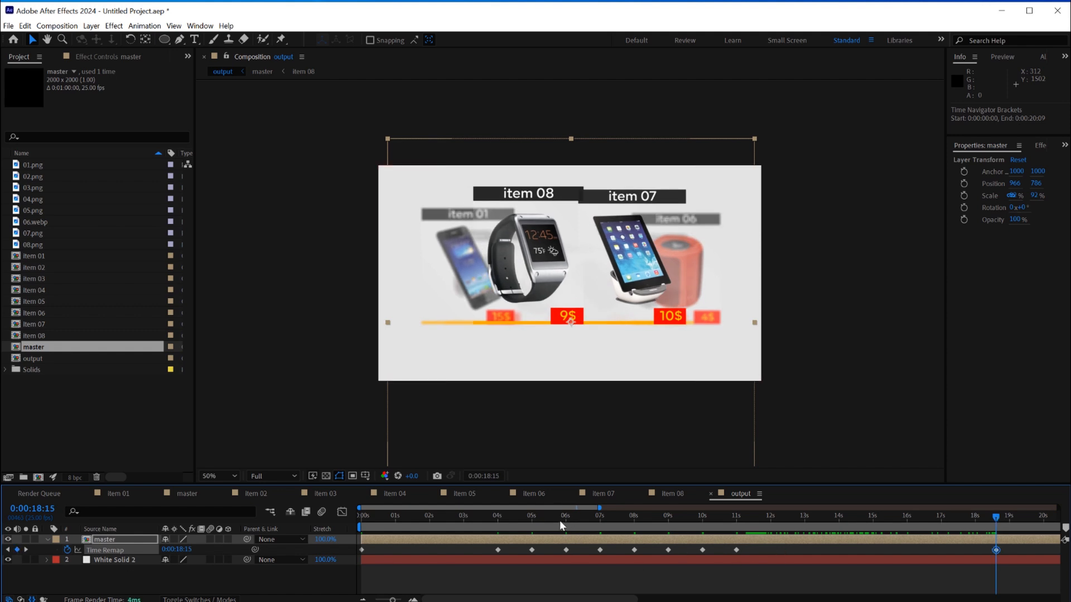
- Apply Easy Ease to the eight Time Remap keyframes between 4 and 11 seconds
drag(536, 521, 556, 521)
drag(764, 551, 633, 554)
drag(494, 553, 491, 552)
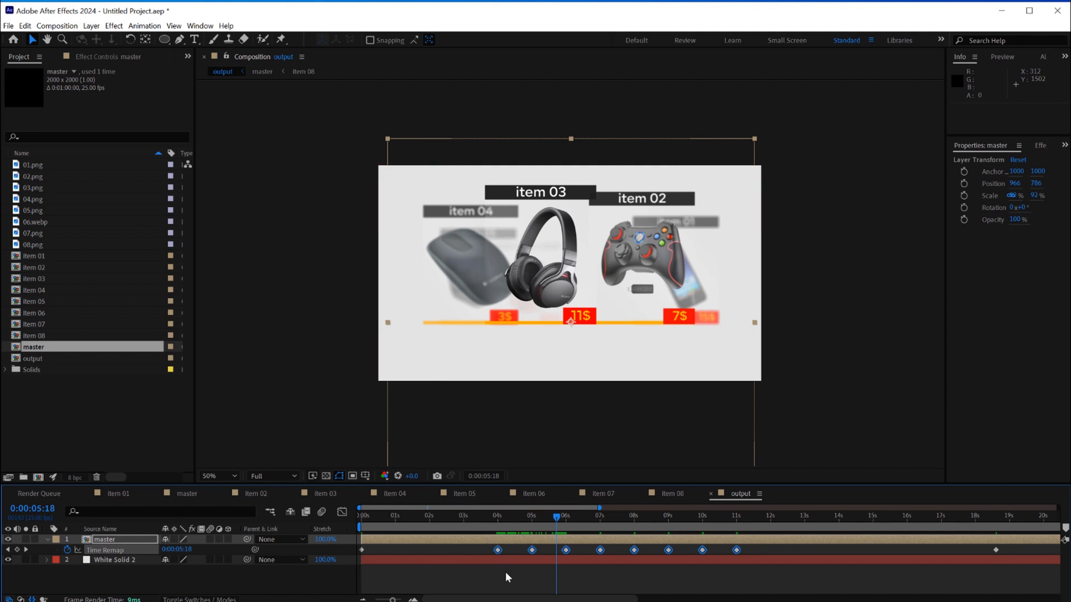
key(j)
key(j)
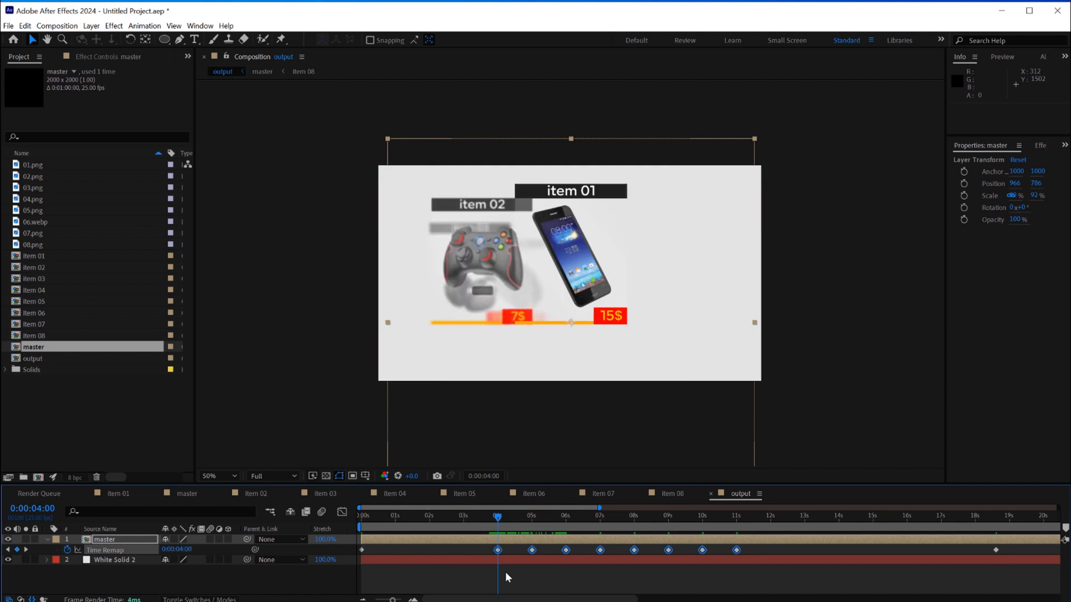
click(521, 577)
click(498, 550)
drag(745, 546, 486, 555)
key(F9)
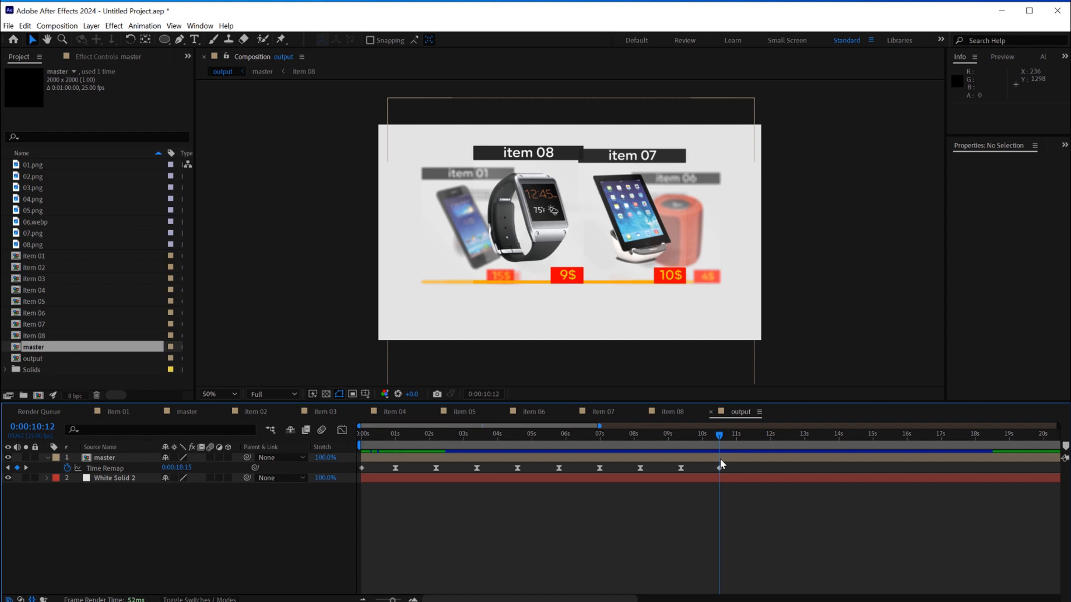
- Split the master layer at 0:00:10:12 and delete the part after the split
click(721, 459)
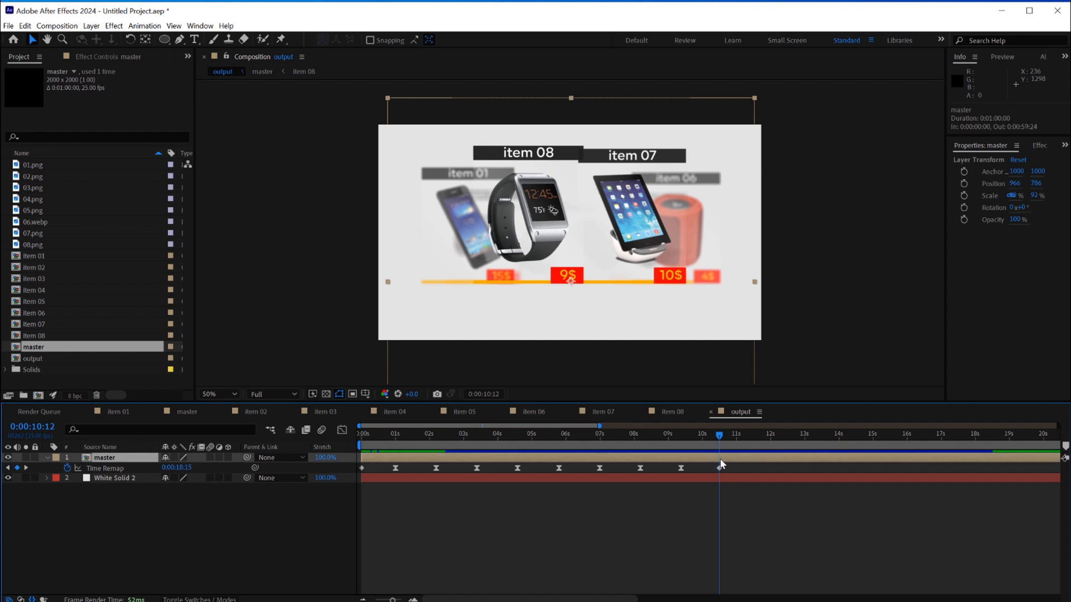
key(ctrl+shift+d)
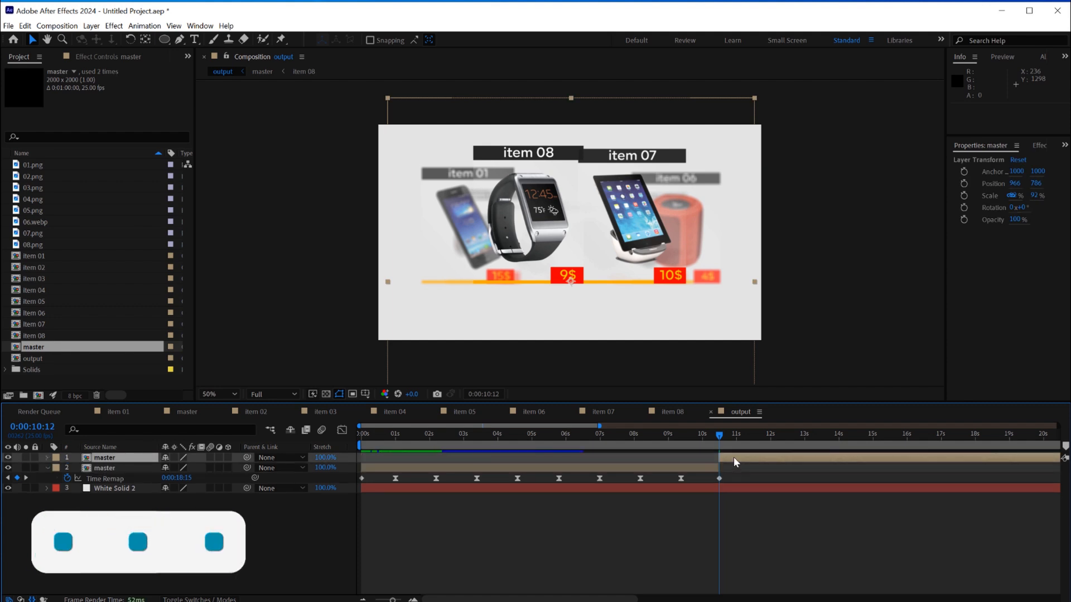
key(Delete)
- Keyframe the master layer's scale at 92% at 0:00:09:09 and 423% at 0:00:10:11
click(681, 434)
drag(682, 435, 680, 436)
key(s)
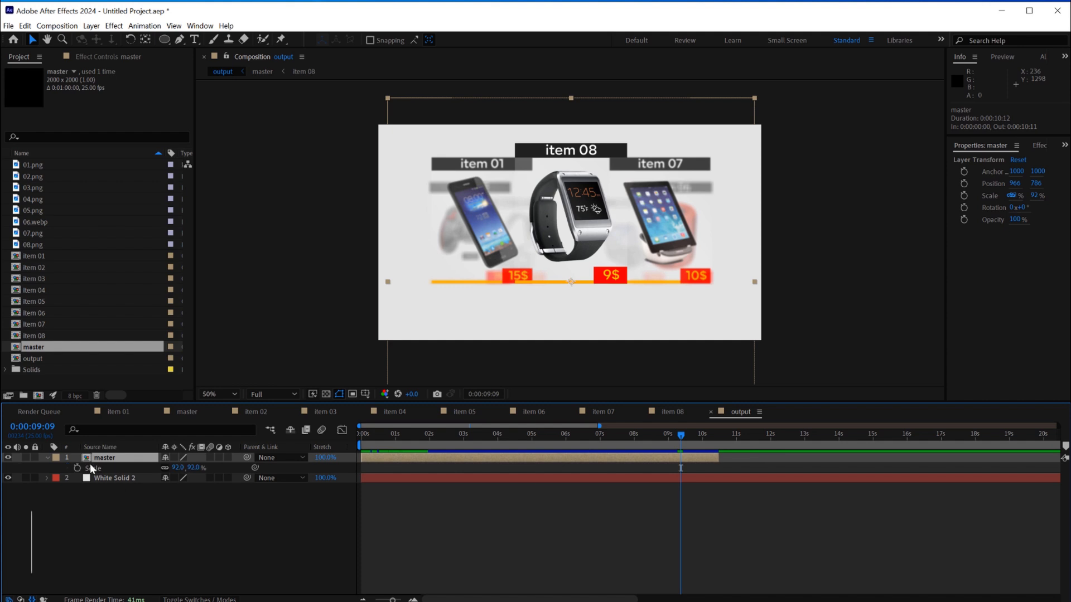
click(77, 468)
click(717, 435)
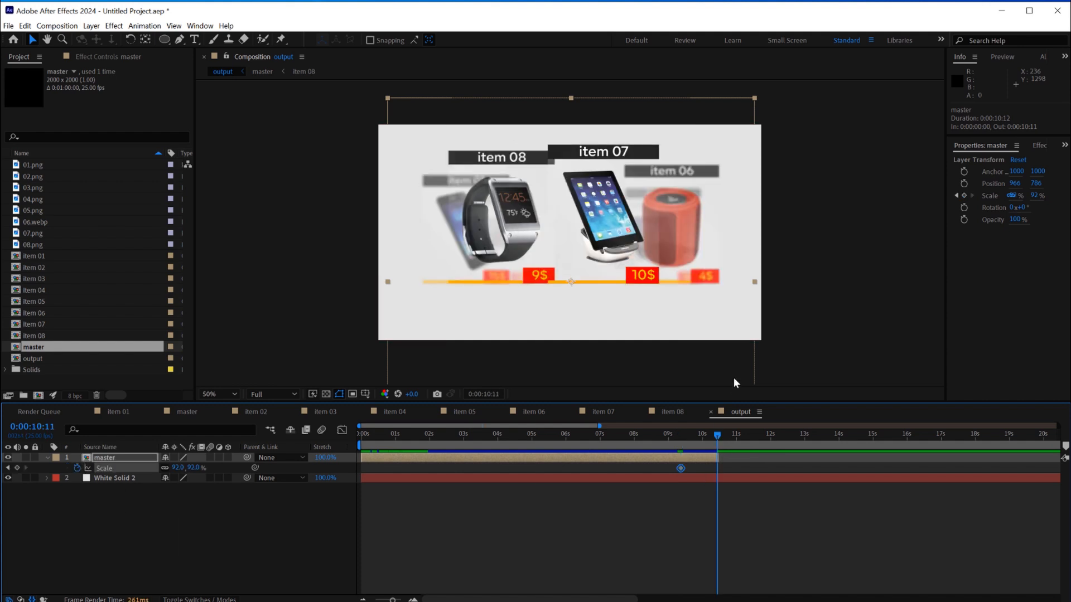
drag(194, 470, 378, 471)
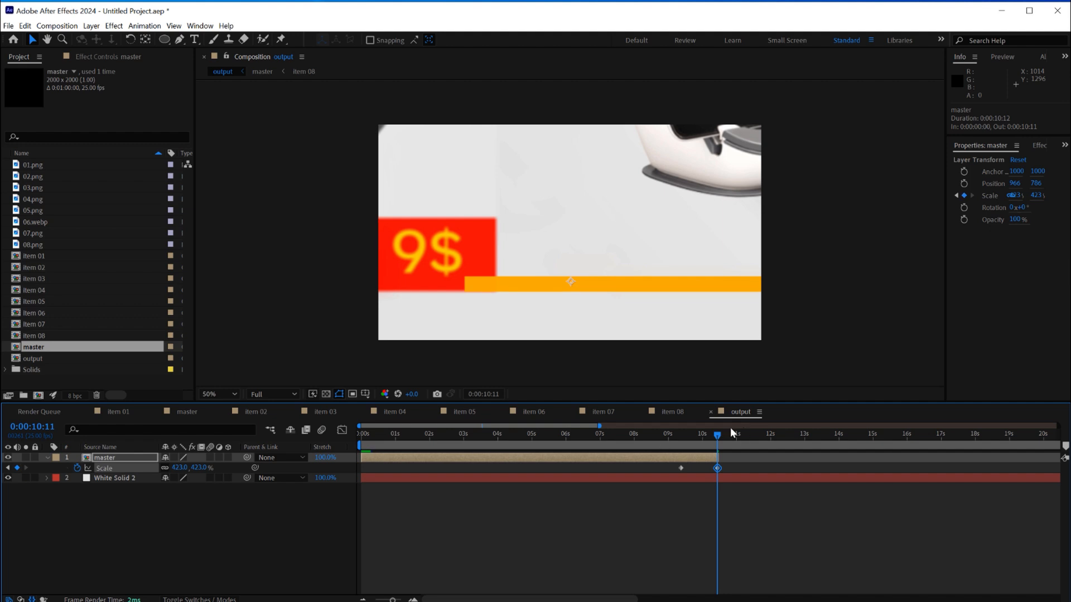
- Keyframe the master layer's opacity at 100% at 0:00:09:09 and 0% at 0:00:10:11
click(683, 435)
key(t)
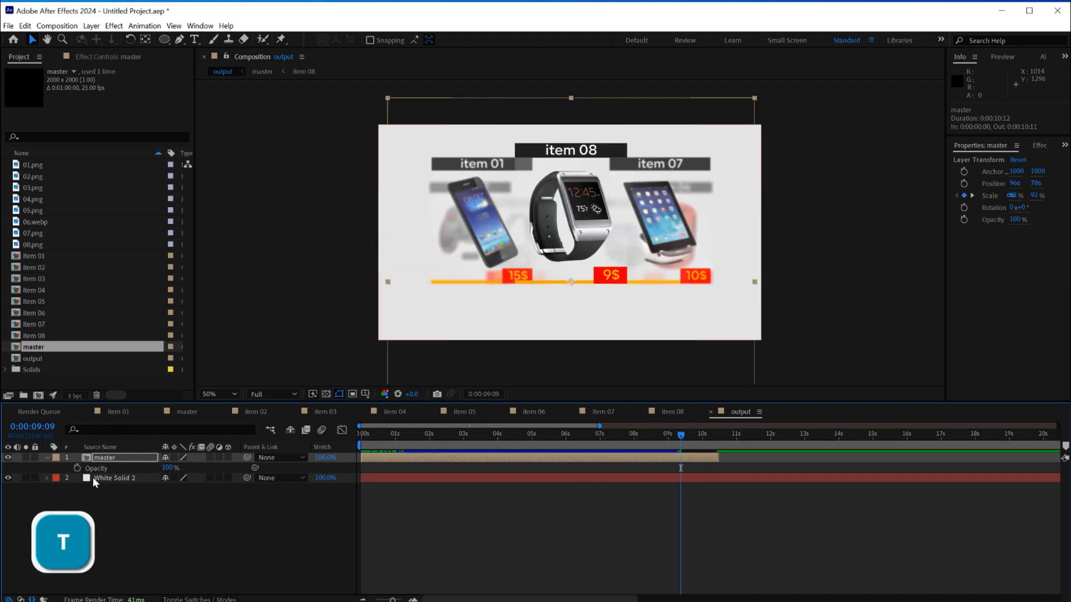
key(alt+shift+t)
click(716, 435)
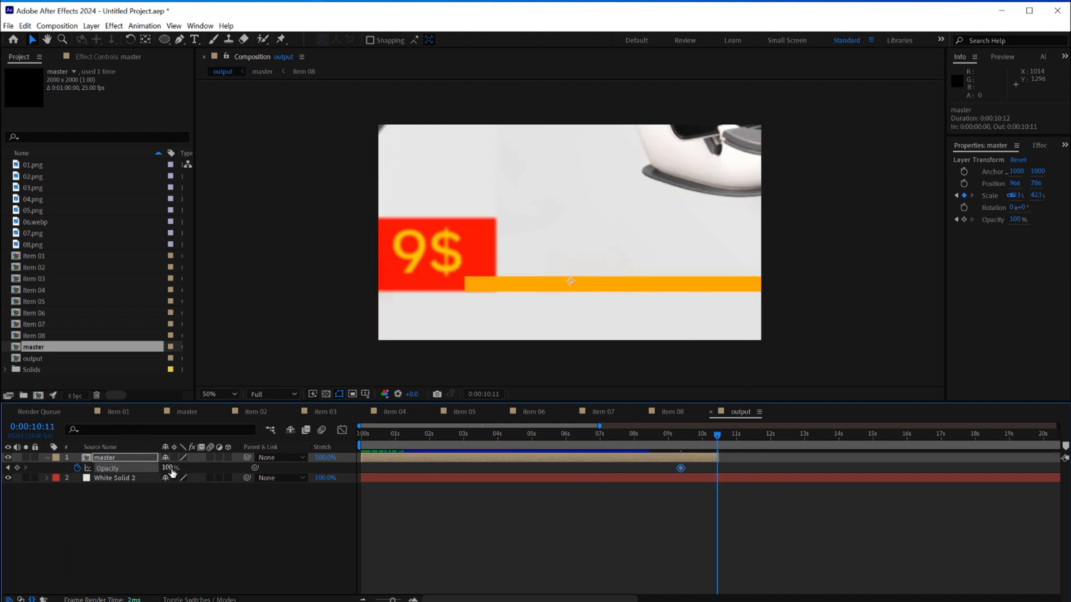
drag(170, 472, 133, 471)
- Show all animated properties of the master layer and apply Easy Ease Out to the first Scale and Opacity keyframes
click(684, 459)
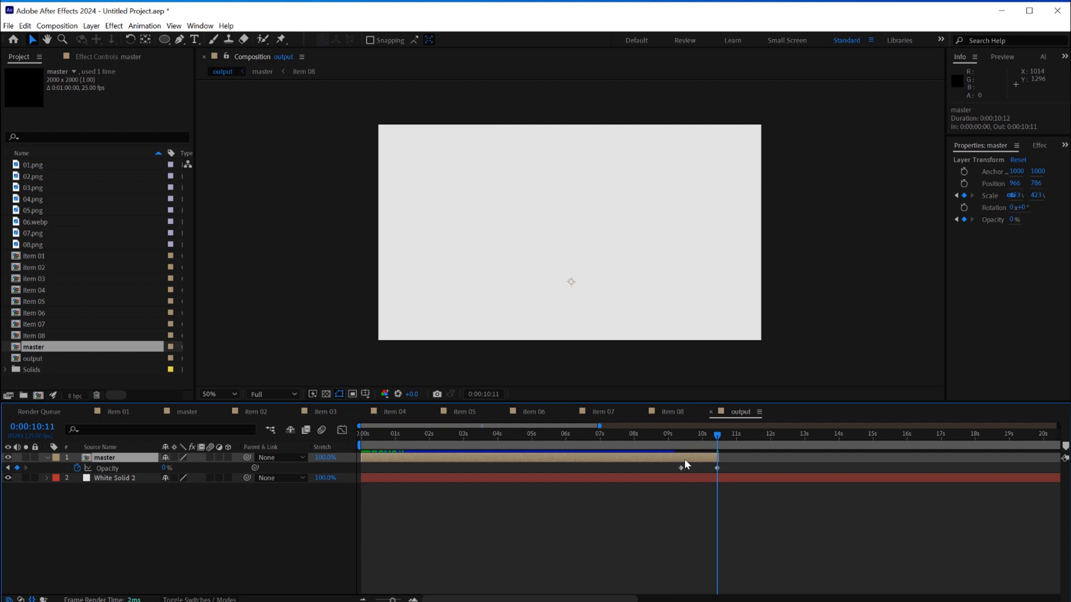
key(u)
drag(693, 476, 668, 486)
key(ctrl+shift+F9)
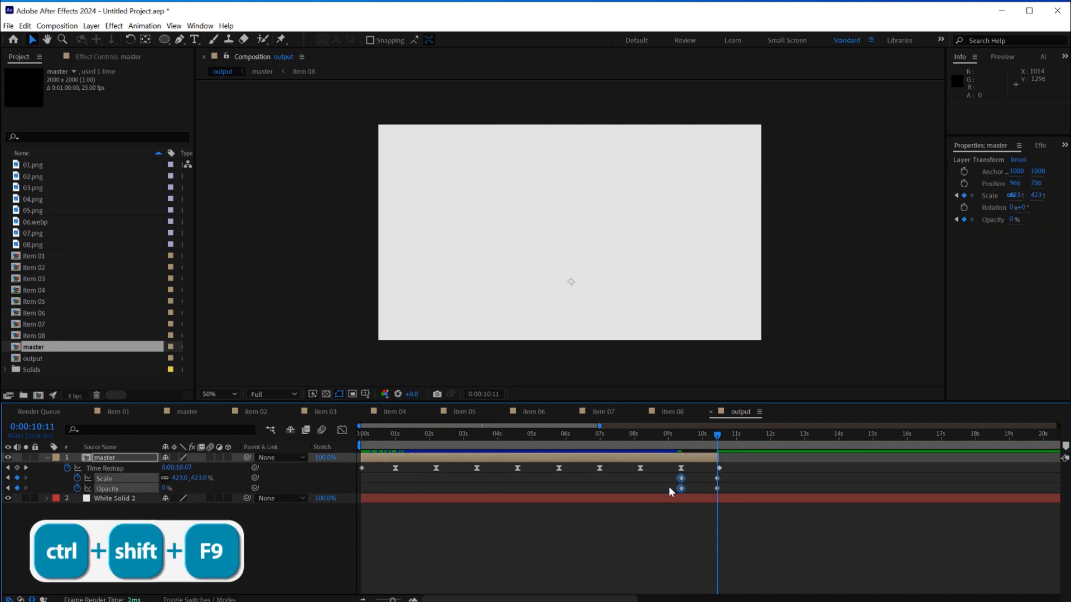
mouse_move(671, 437)
mouse_down()
mouse_move(717, 438)
mouse_move(681, 440)
mouse_up()
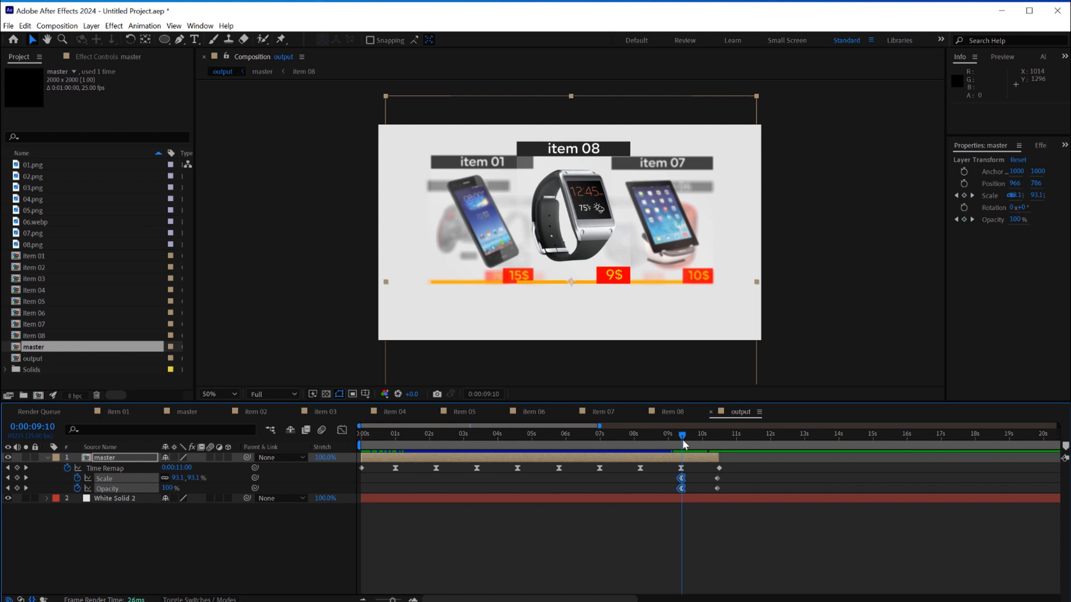
- Keyframe the master layer's position at 966, 786 at 0:00:09:10 and 966, 1822 at 0:00:10:12, with Easy Ease Out on the first keyframe
key(p)
click(77, 468)
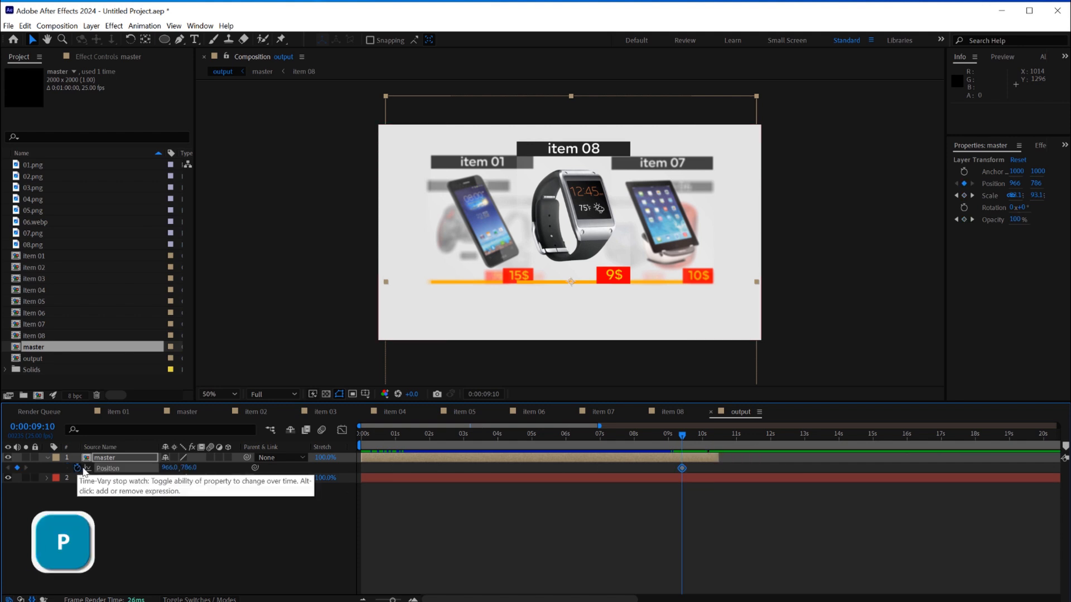
key(u)
drag(700, 435, 711, 439)
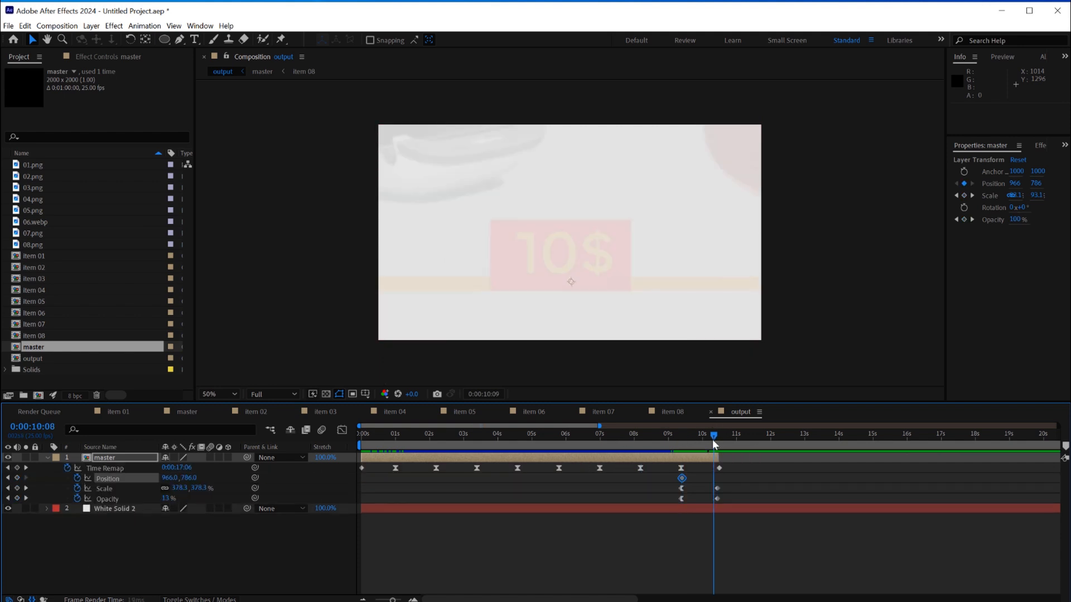
drag(612, 203, 613, 393)
drag(712, 478, 720, 478)
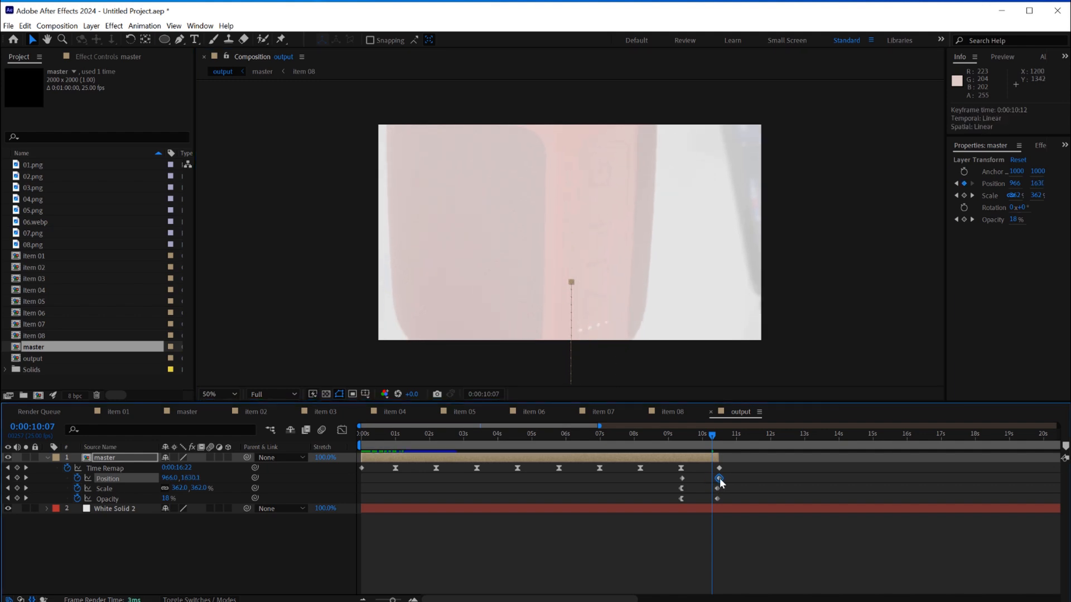
key(ctrl+shift+F9)
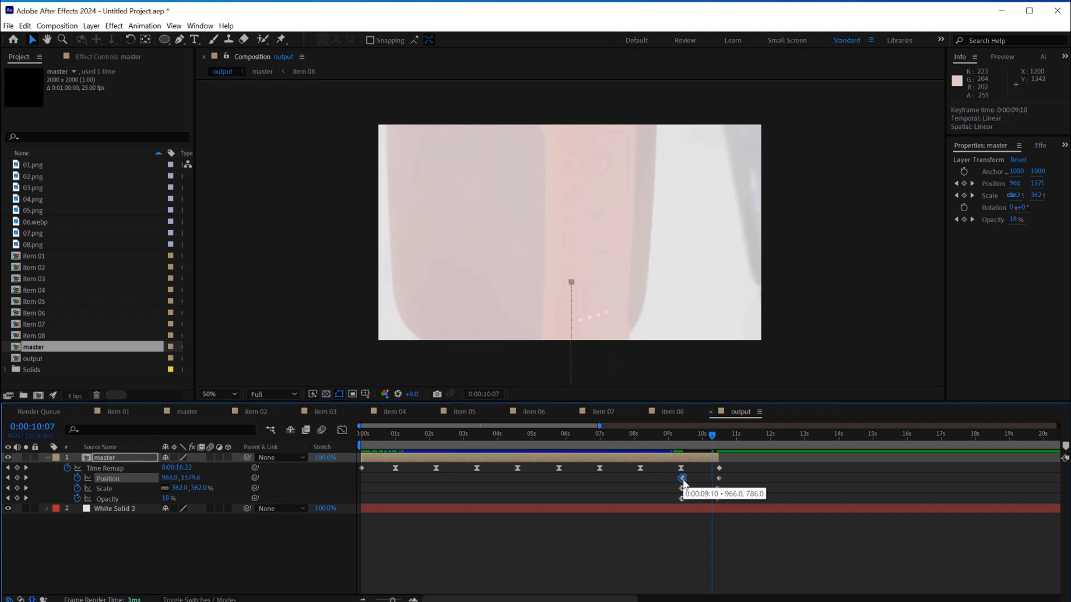
- End the output composition's work area at 0:00:10:12 and preview the animation
drag(678, 436, 719, 445)
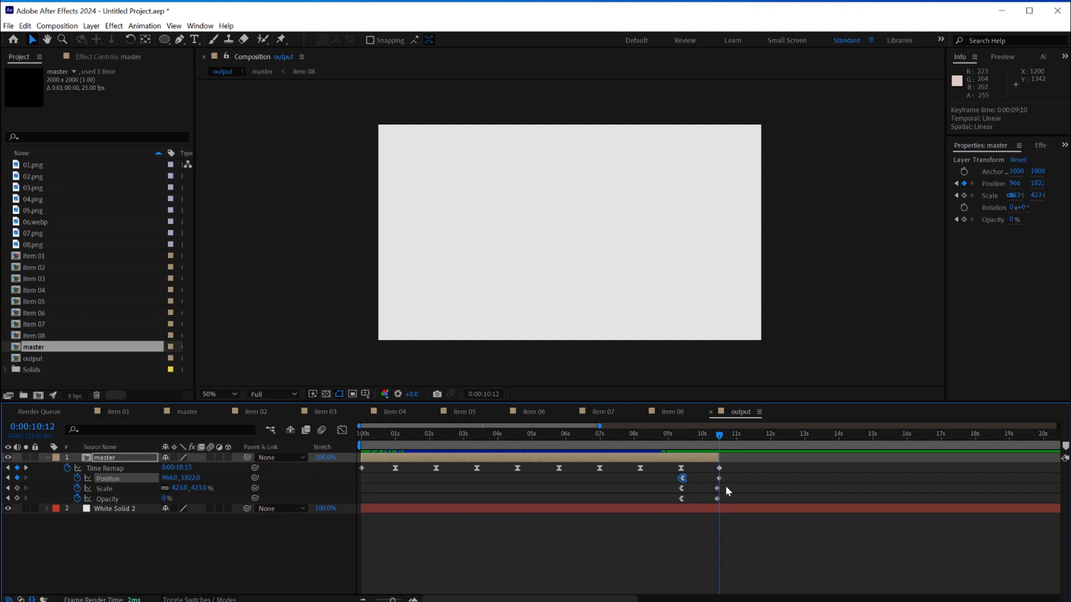
key(space)
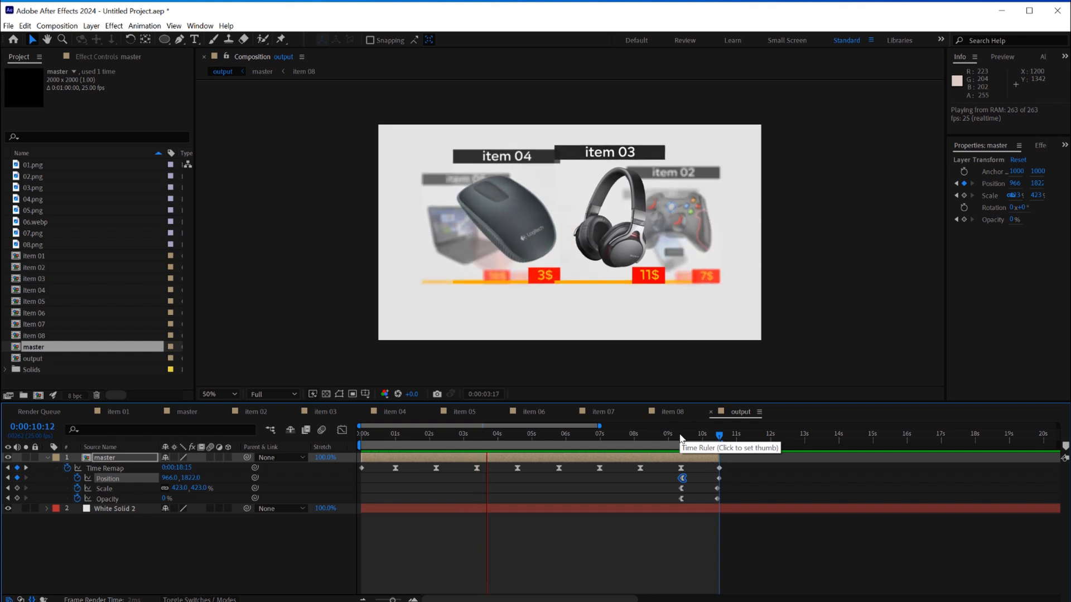
drag(680, 435, 569, 464)
click(571, 527)
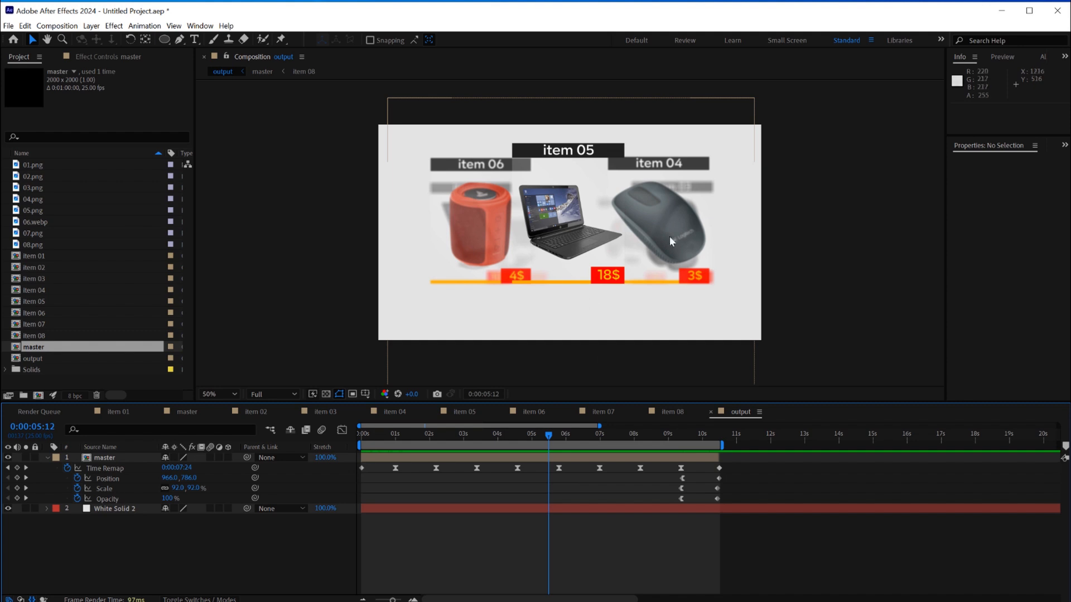
- Open the master composition from its layer and enlarge the timeline area to show all its layers
drag(595, 401, 595, 470)
scroll(609, 268, up, 2)
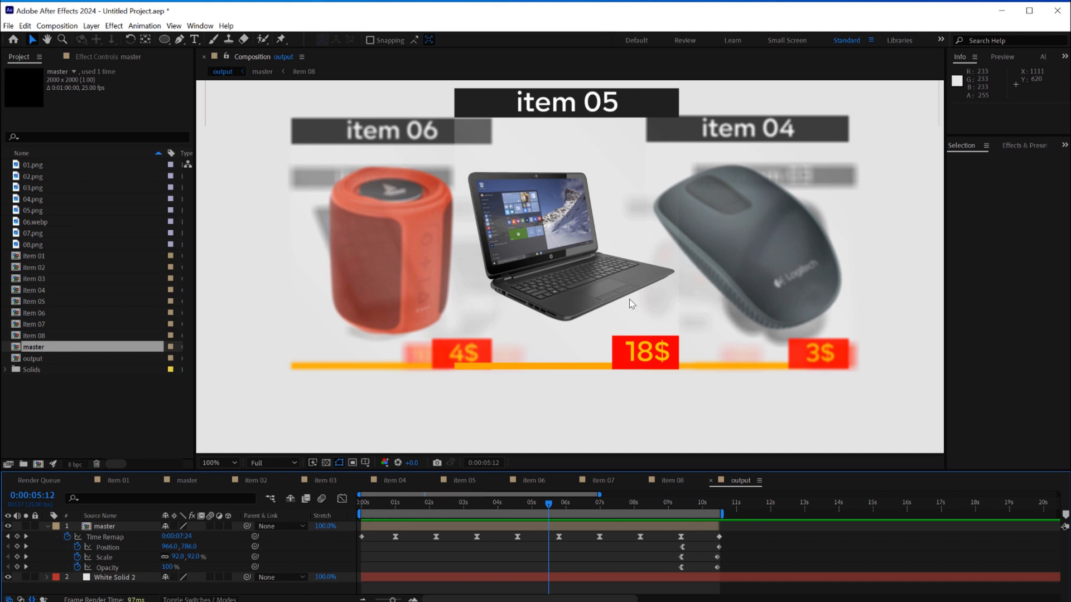
click(499, 525)
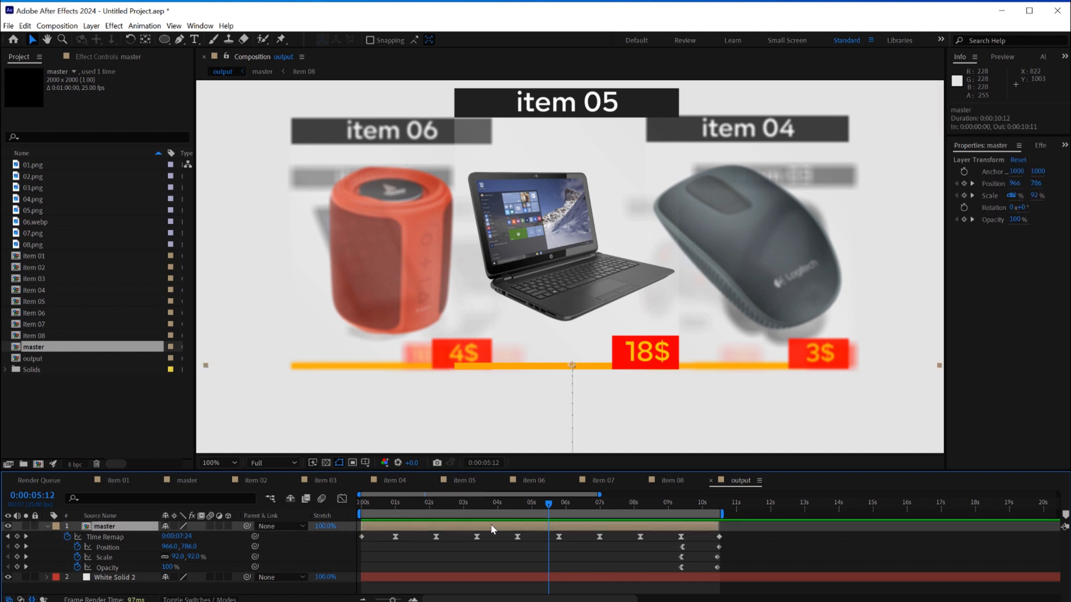
double_click(493, 527)
scroll(593, 266, up, 4)
scroll(597, 273, down, 2)
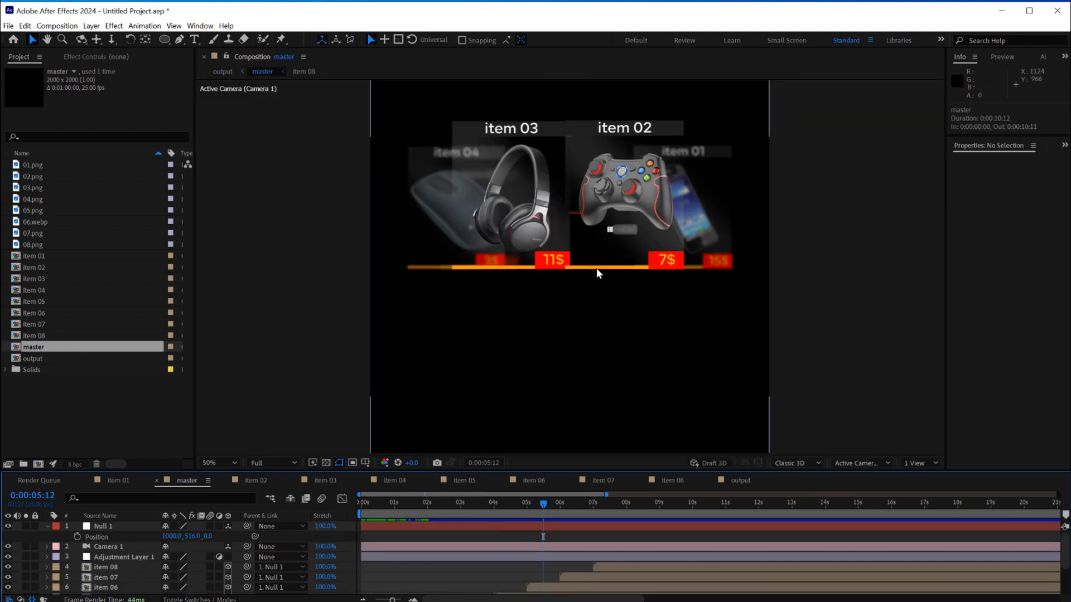
drag(562, 470, 570, 365)
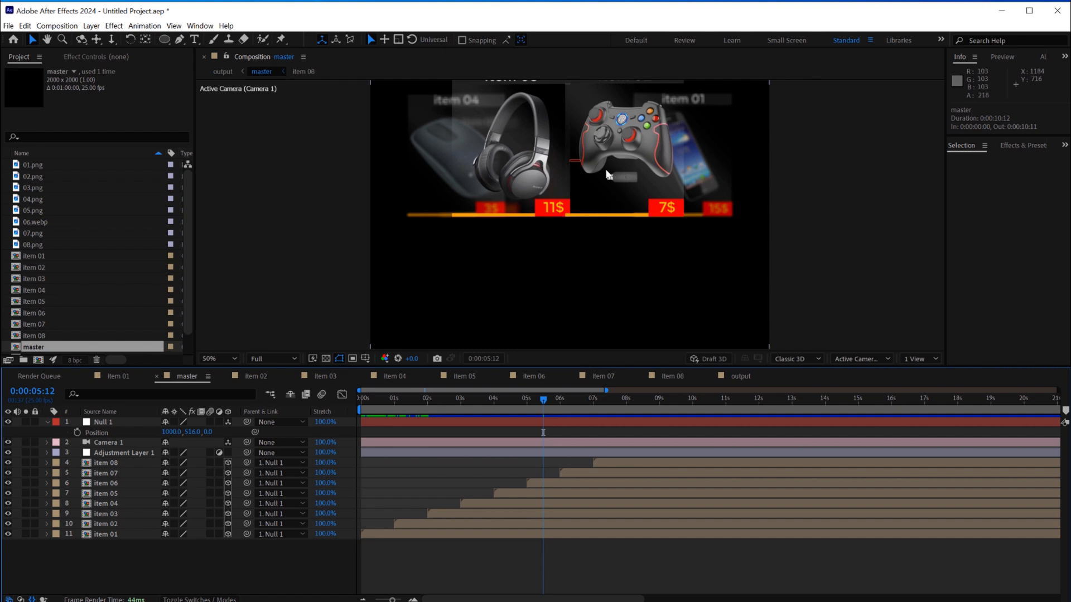
- Add a new null object to the master composition, make it a 3D layer, and parent Camera 1 to it
click(105, 448)
right_click(478, 558)
mouse_move(566, 563)
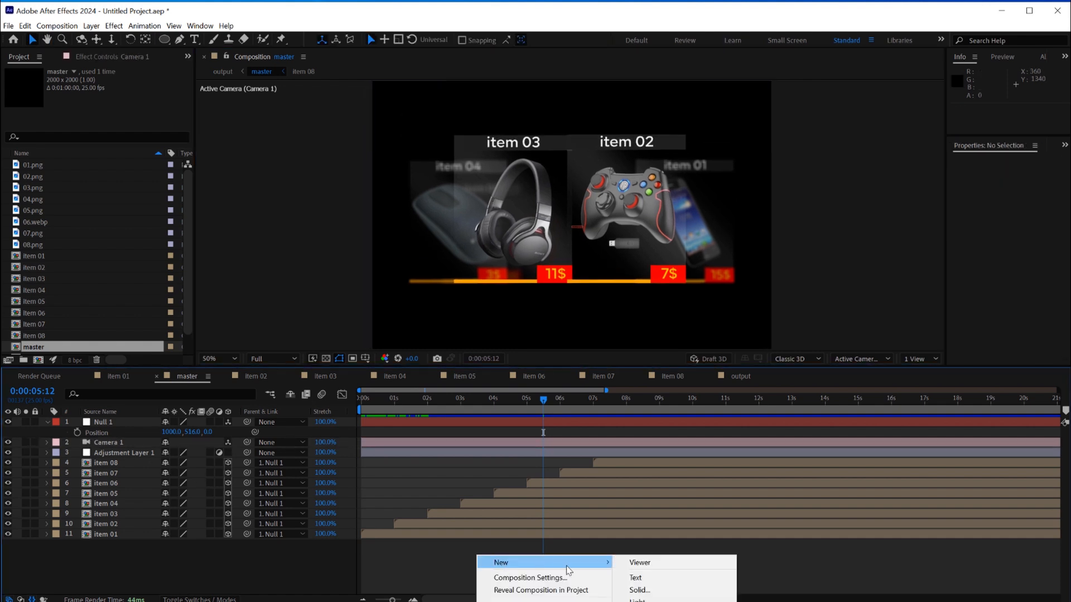
right_click(317, 286)
mouse_move(338, 295)
click(530, 359)
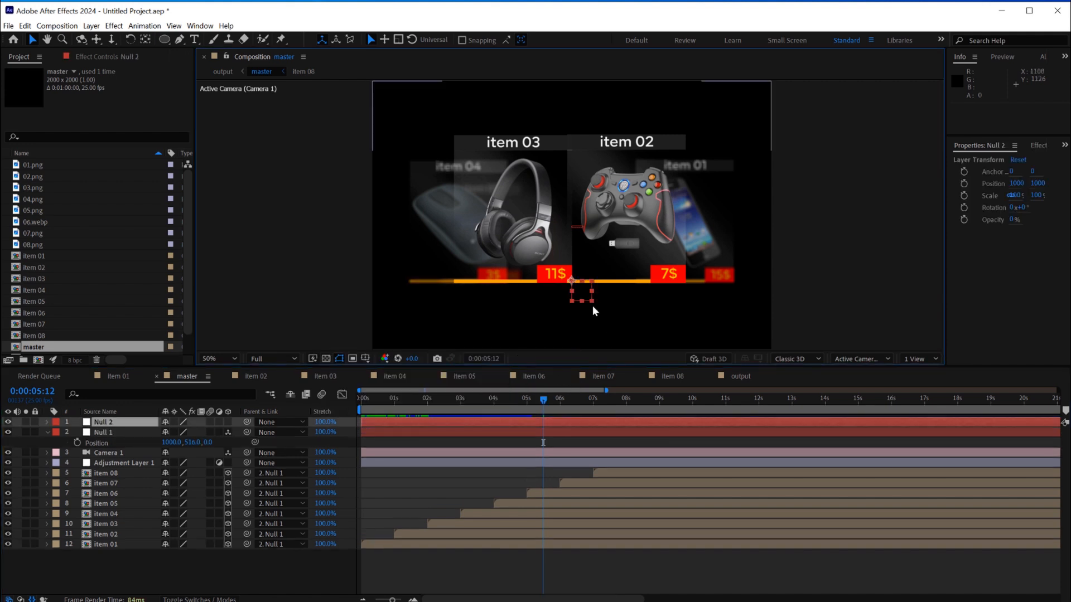
click(228, 422)
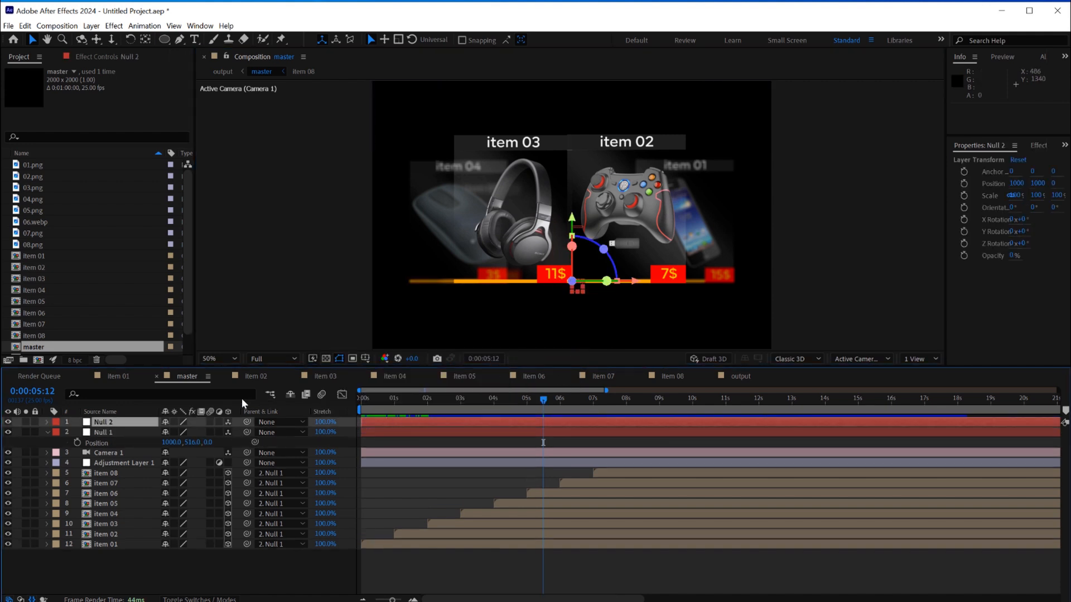
click(113, 453)
drag(248, 457, 114, 430)
- Set only the Z scale of Null 2 to 40%, keeping its X and Y scale at 100%
key(s)
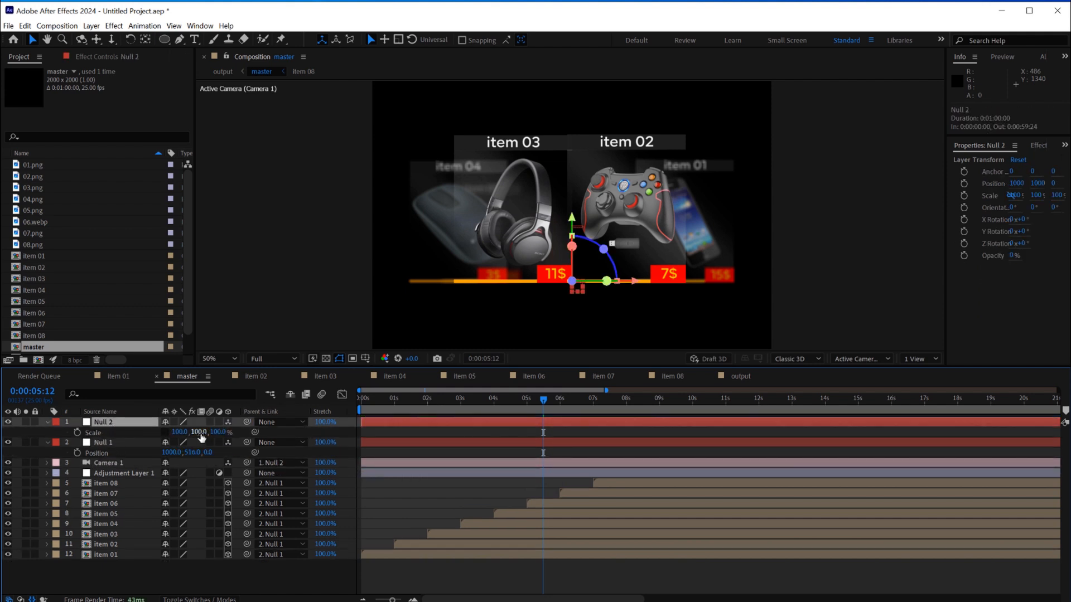
mouse_move(198, 433)
mouse_down()
mouse_move(183, 433)
mouse_move(220, 435)
mouse_move(188, 435)
mouse_up()
key(ctrl+z)
key(ctrl+z)
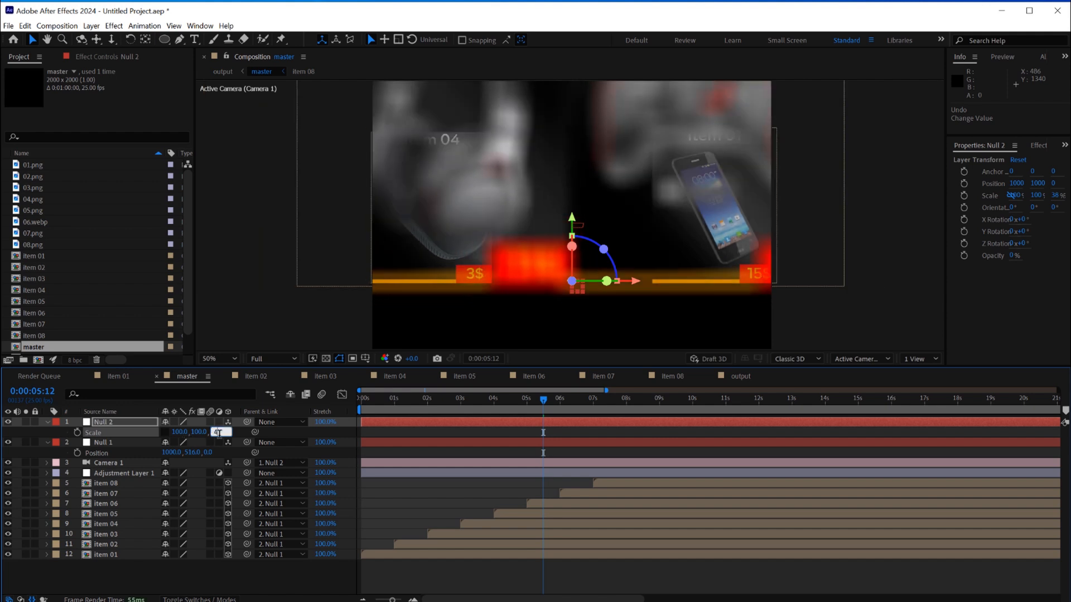
text(0)
key(Return)
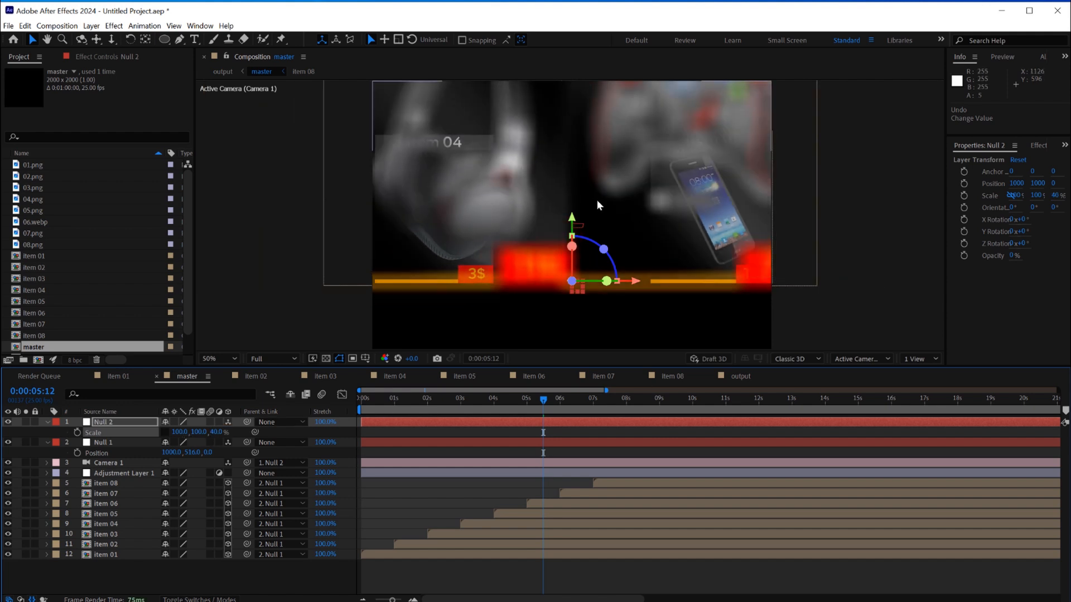
- Dolly Camera 1 back and track it upward to about position 0, -82, -4475, checking the framing at 0:00:04:00
key(3)
drag(594, 194, 582, 229)
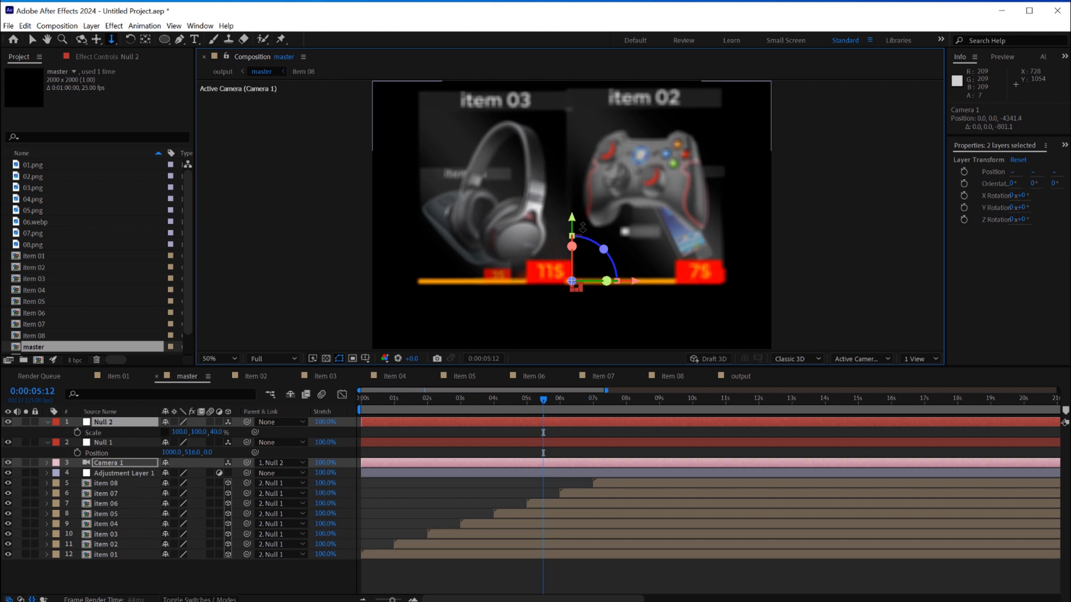
drag(543, 407, 493, 416)
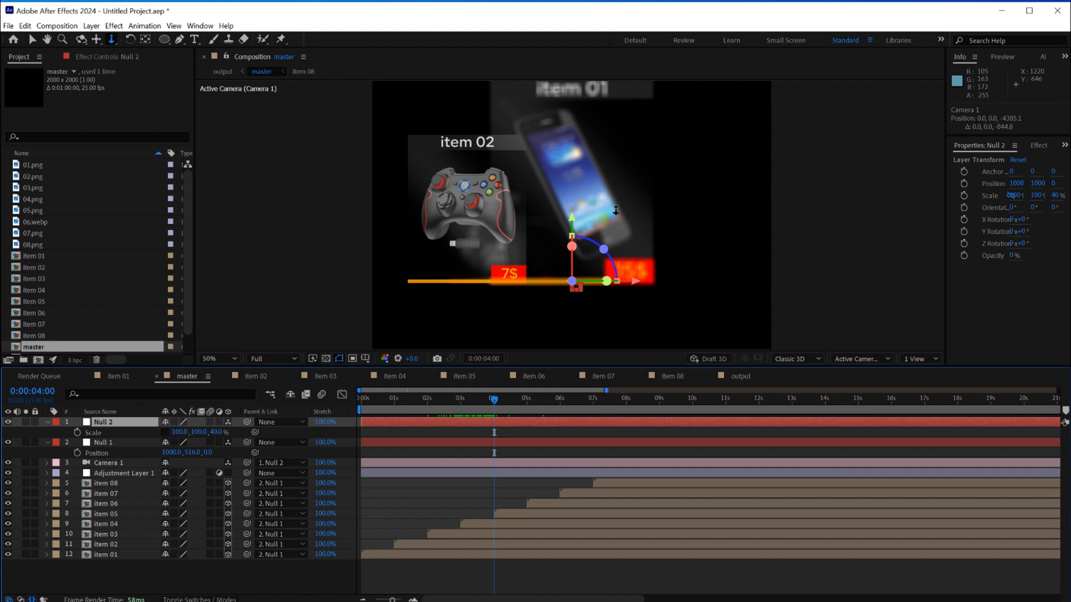
key(2)
drag(599, 190, 602, 198)
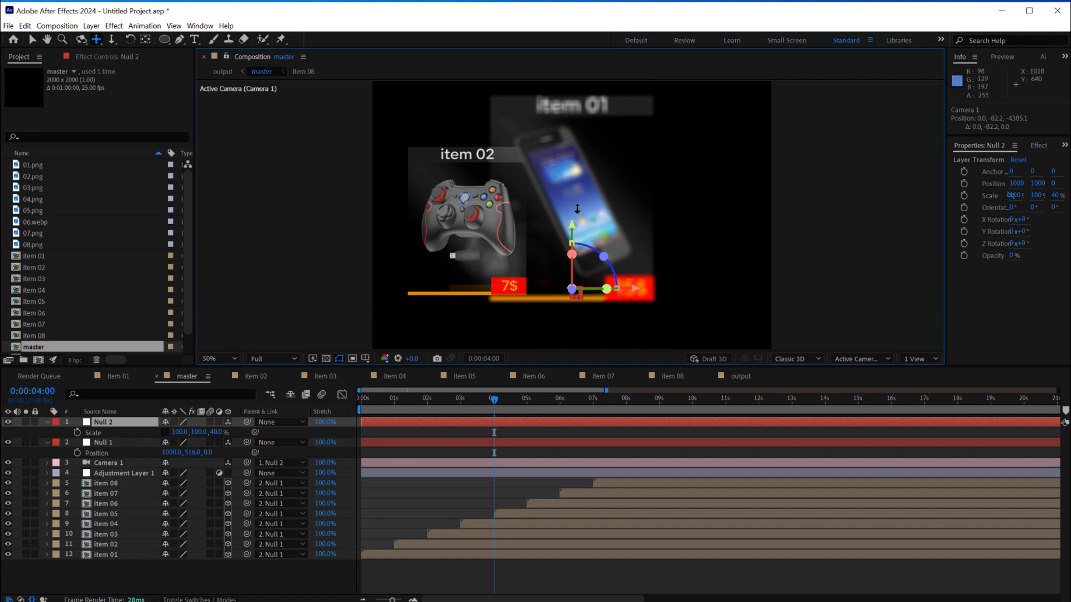
mouse_move(581, 211)
mouse_down()
mouse_move(575, 232)
mouse_move(579, 213)
mouse_up()
- Set Camera 1's Focus Distance to about 1956 pixels so the front card is sharp
click(47, 463)
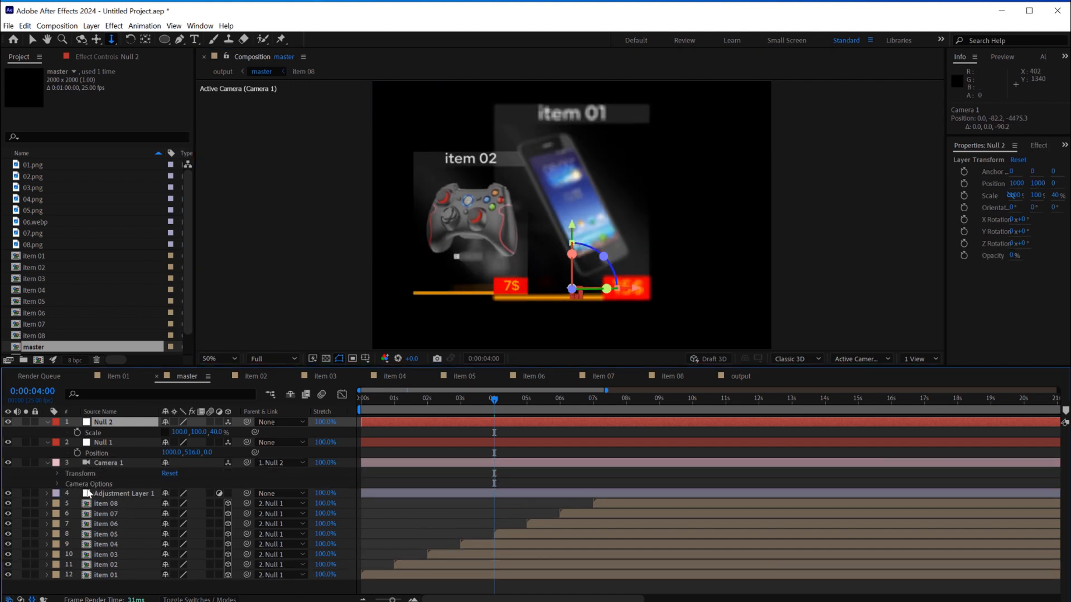
click(57, 484)
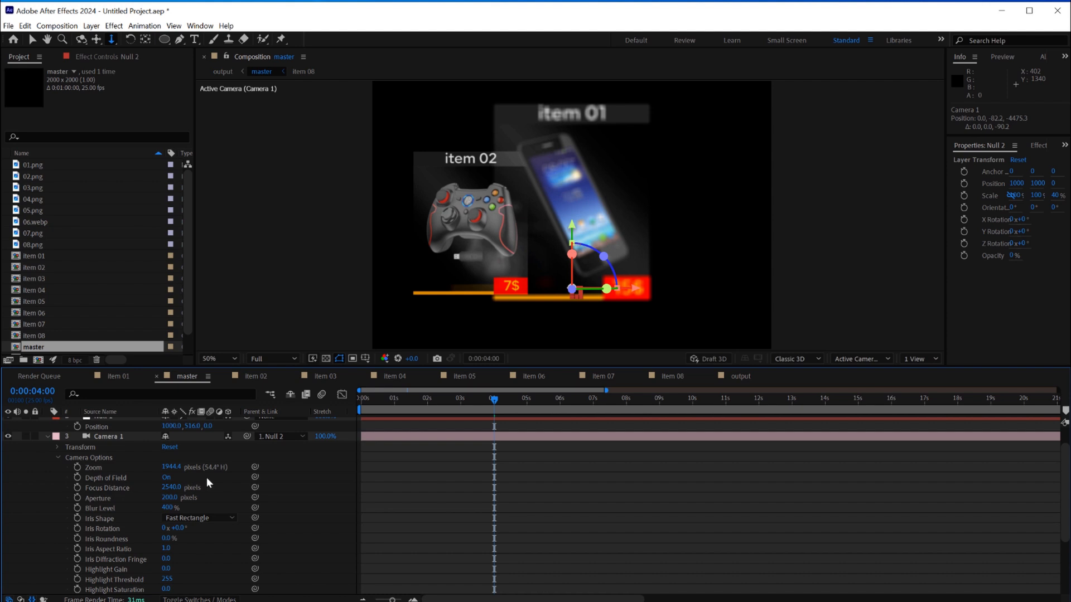
key(slash)
drag(570, 278, 577, 190)
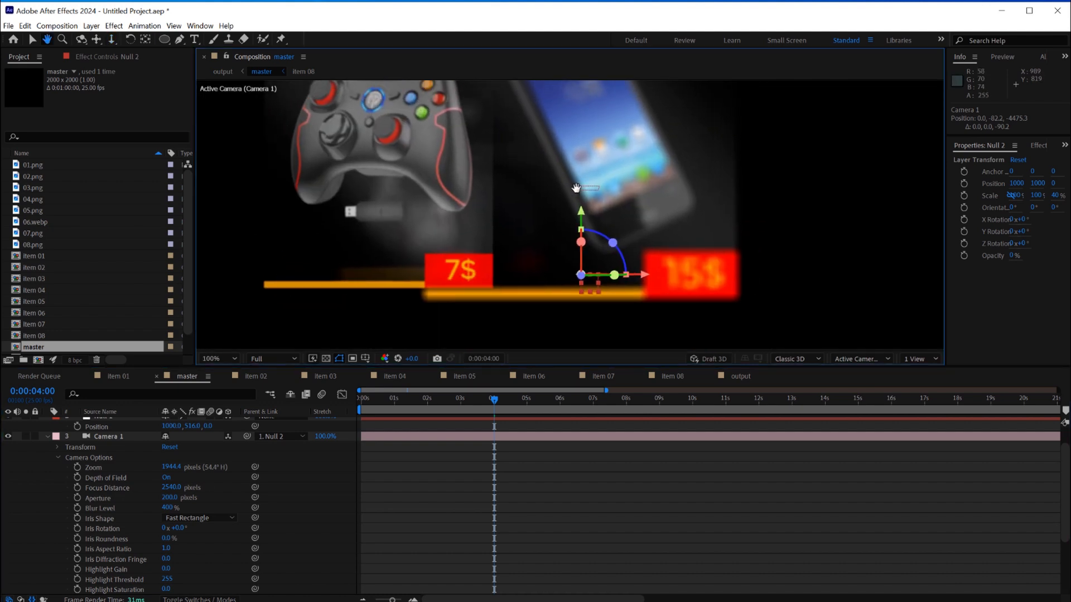
drag(172, 496, 6, 538)
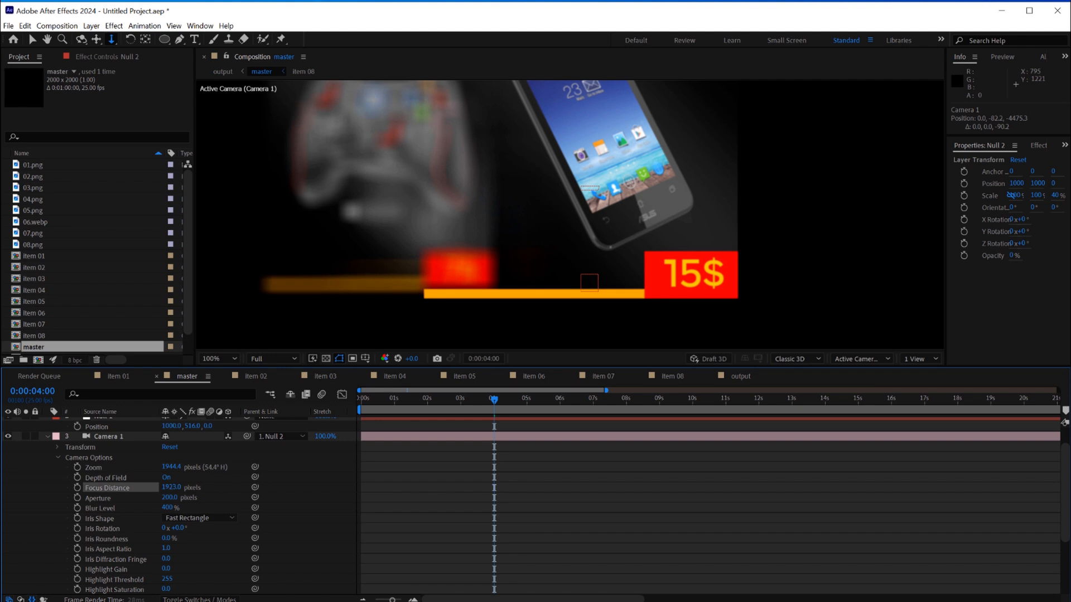
click(370, 243)
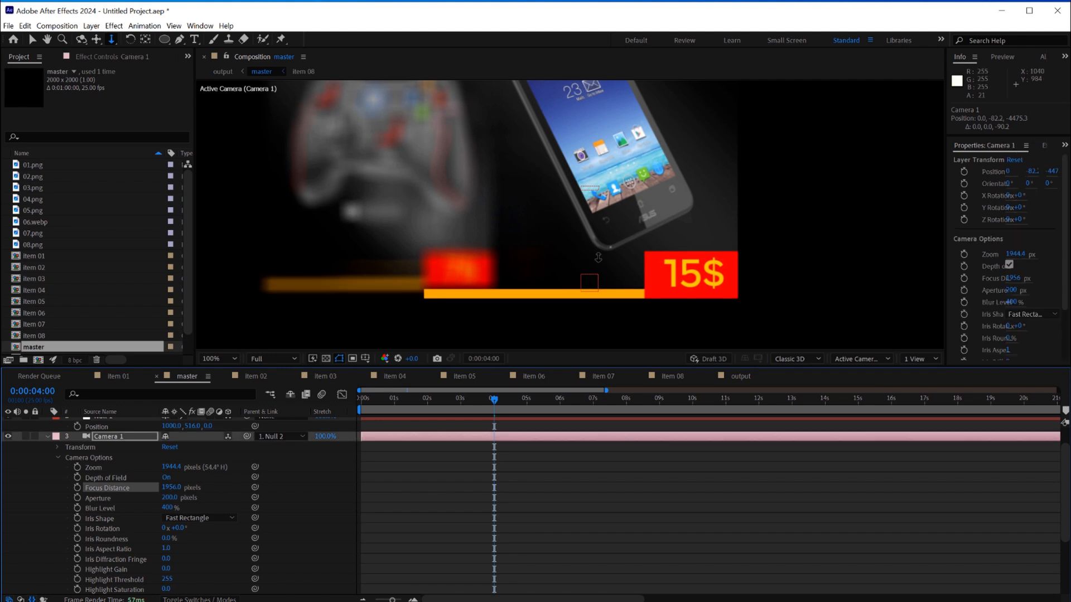
key(comma)
key(comma)
drag(589, 172, 593, 221)
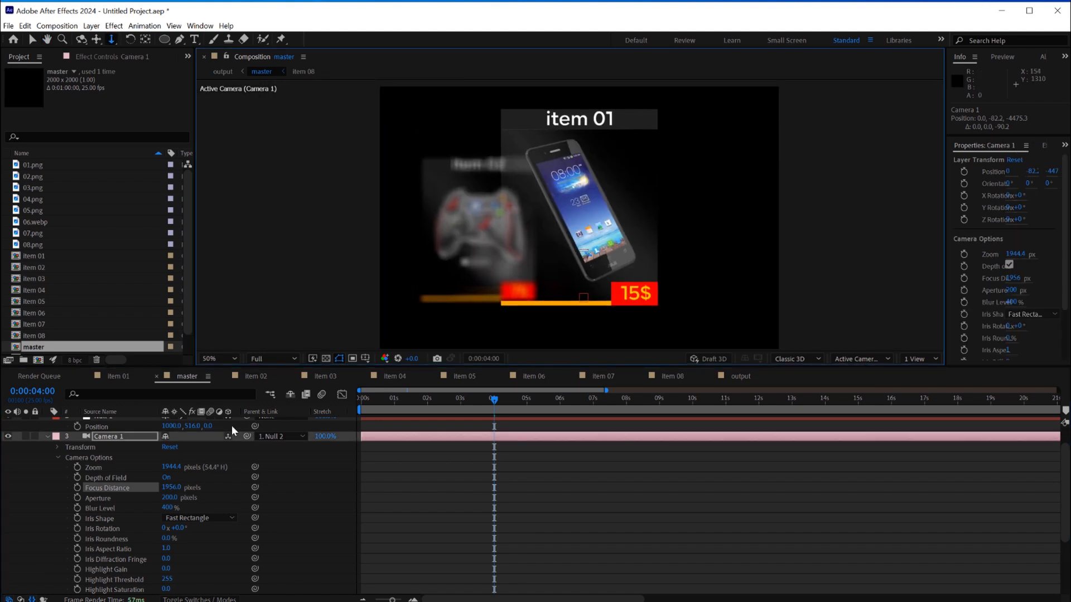
- Return to the output composition, apply Easy Ease to the master layer's Scale keyframes, and preview the carousel
click(736, 377)
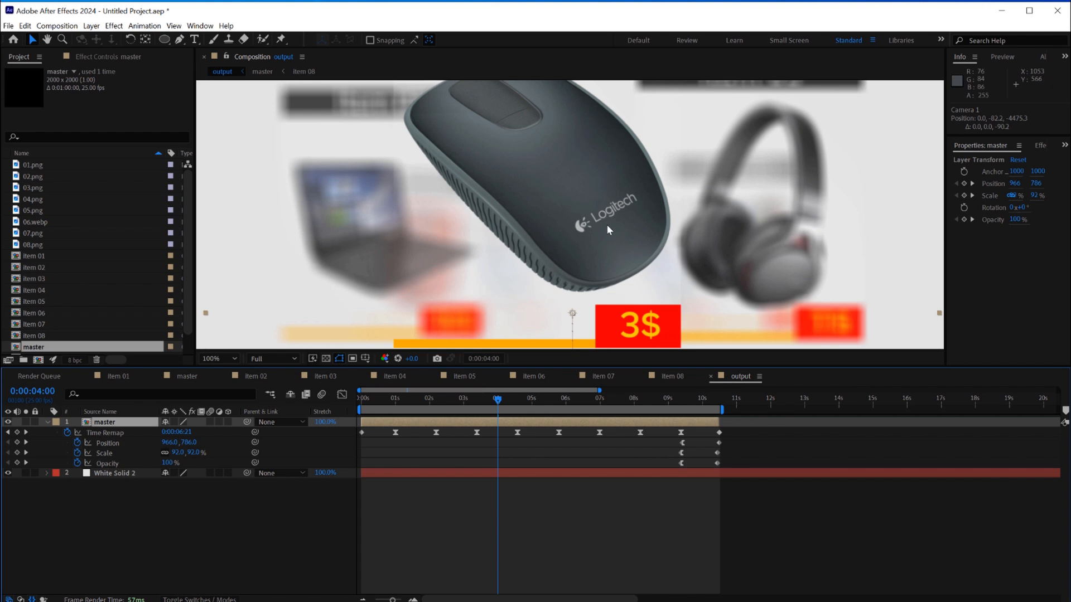
key(comma)
key(comma)
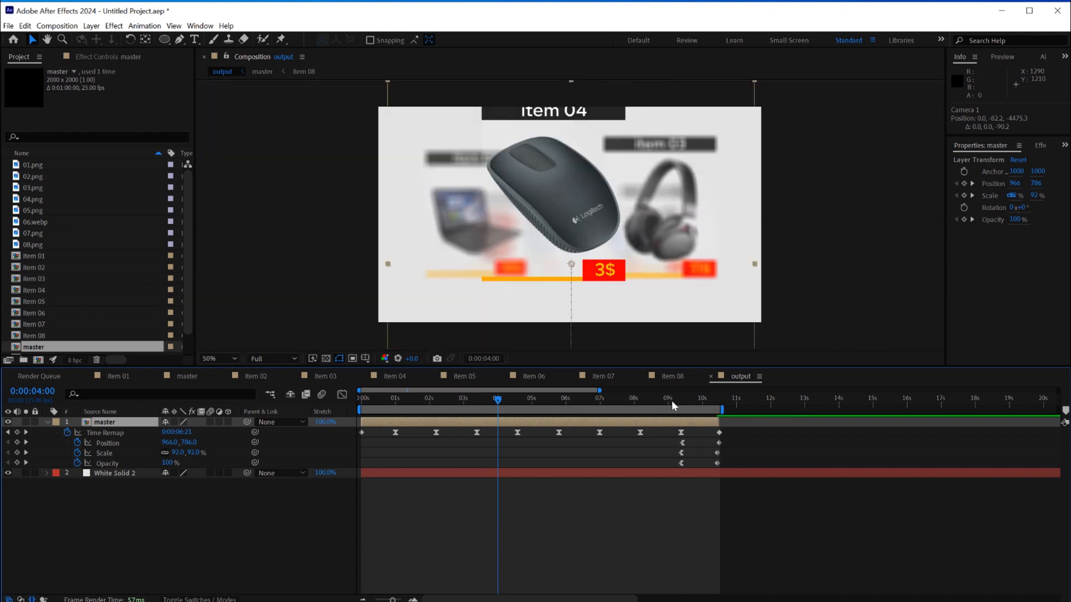
click(681, 399)
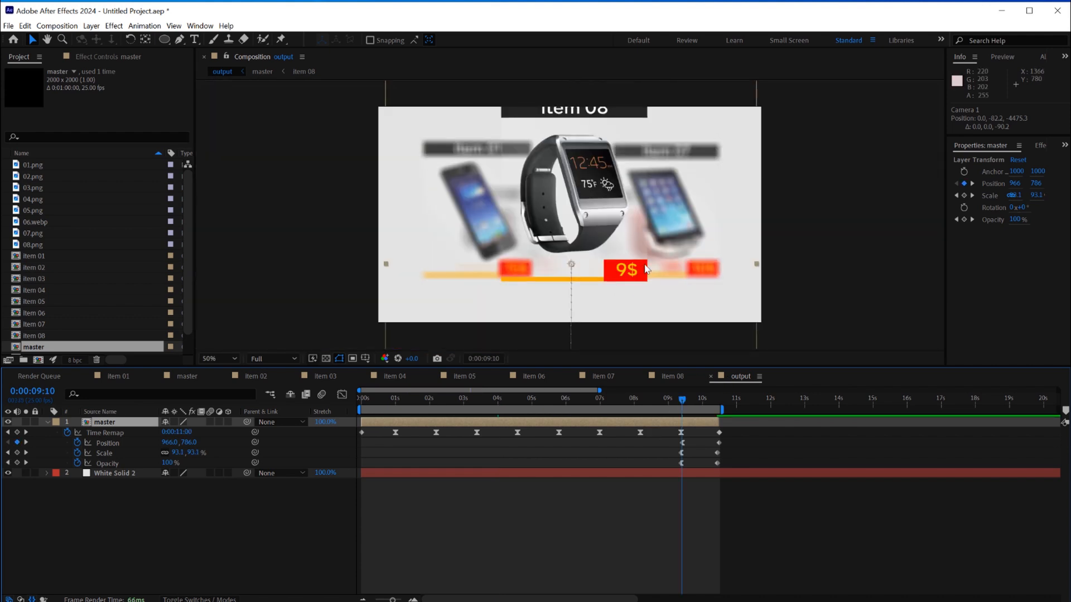
key(s)
drag(179, 433, 171, 432)
drag(436, 404, 680, 412)
key(space)
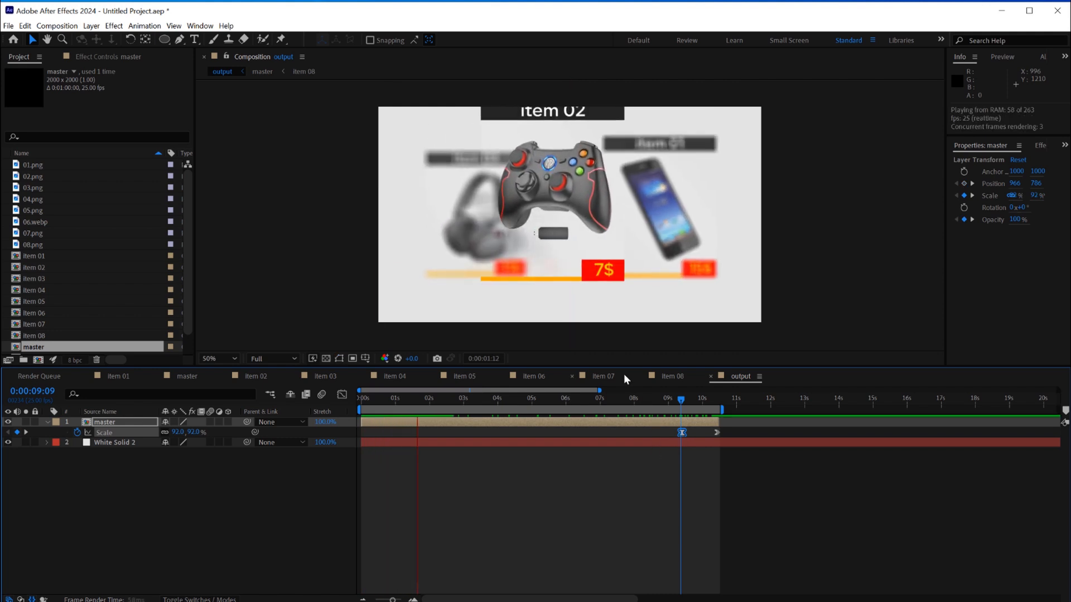
drag(622, 369, 612, 400)
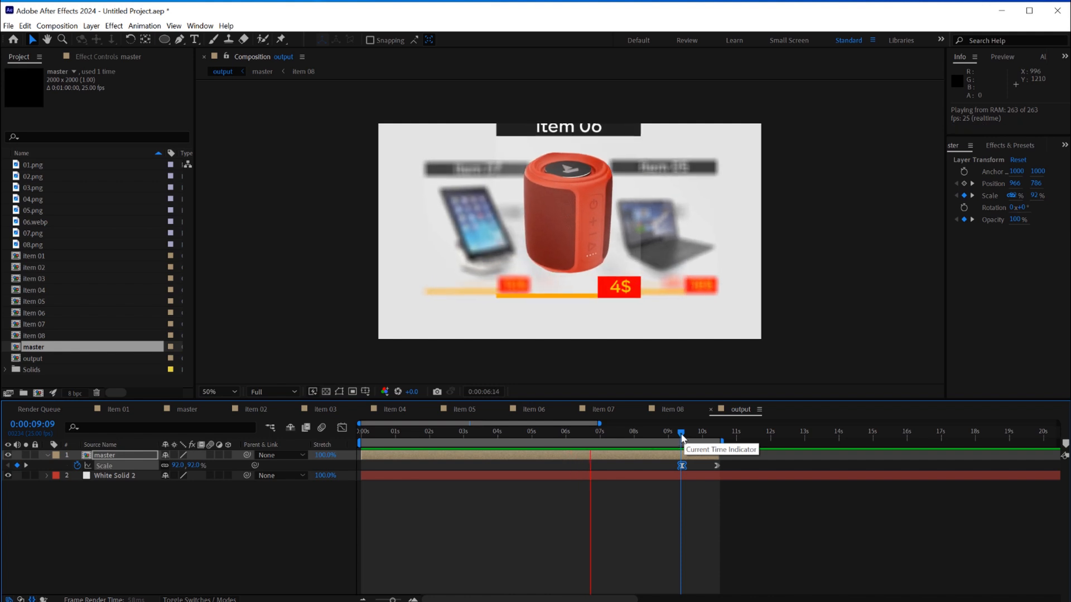
- Align the master layer's first Position keyframe to 0:00:09:09, reduce its starting scale to 78.1%, and check the framing of the cards
key(space)
key(u)
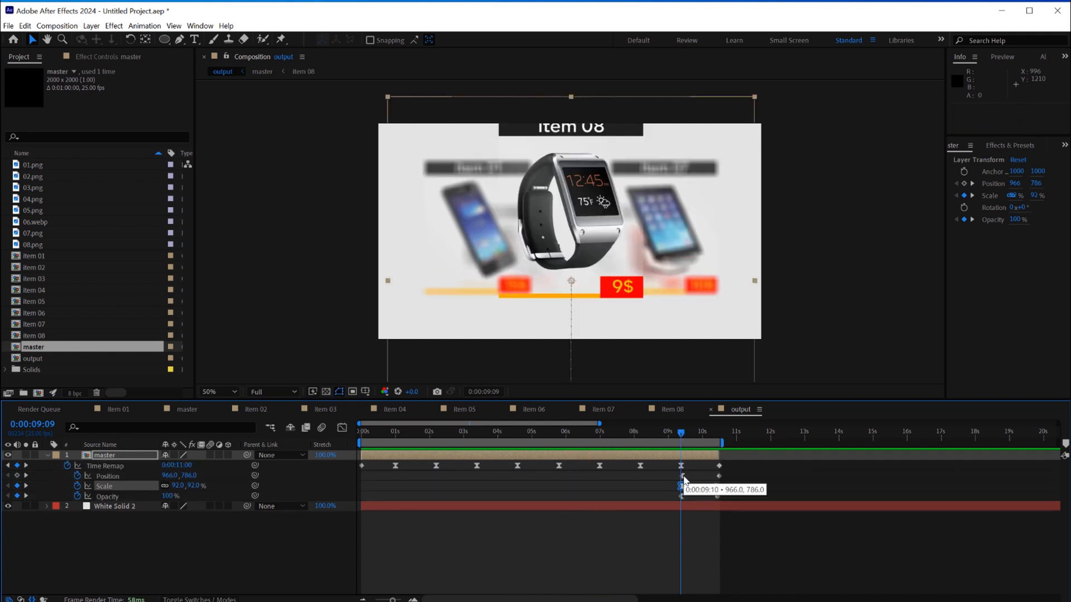
drag(683, 476, 681, 477)
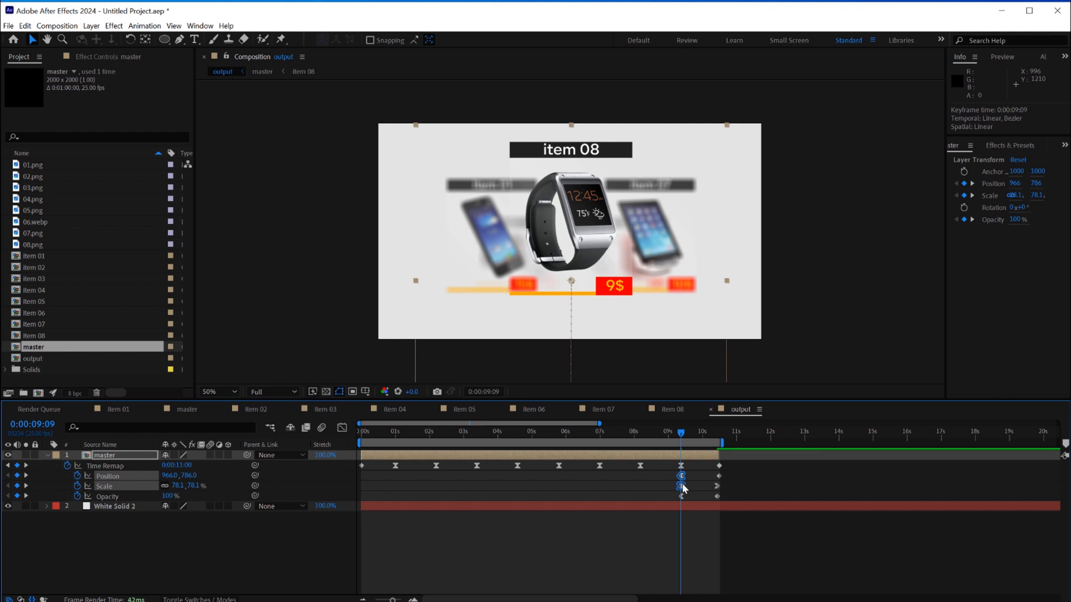
click(690, 516)
click(672, 438)
drag(663, 439, 477, 455)
click(488, 456)
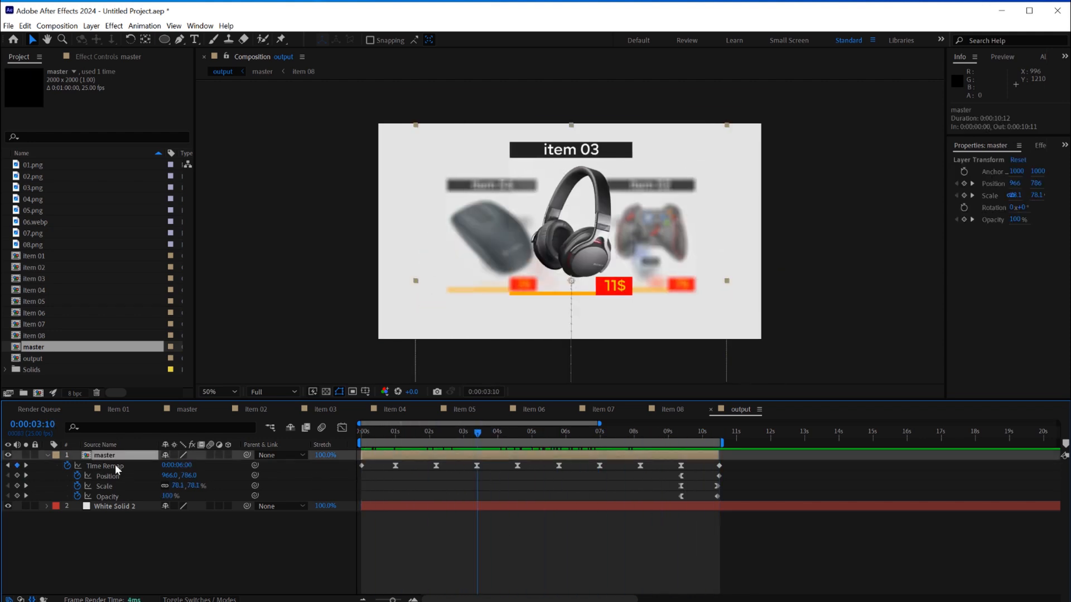
- Collapse the master layer's properties in the output composition and select the layer
click(48, 456)
click(533, 493)
click(487, 456)
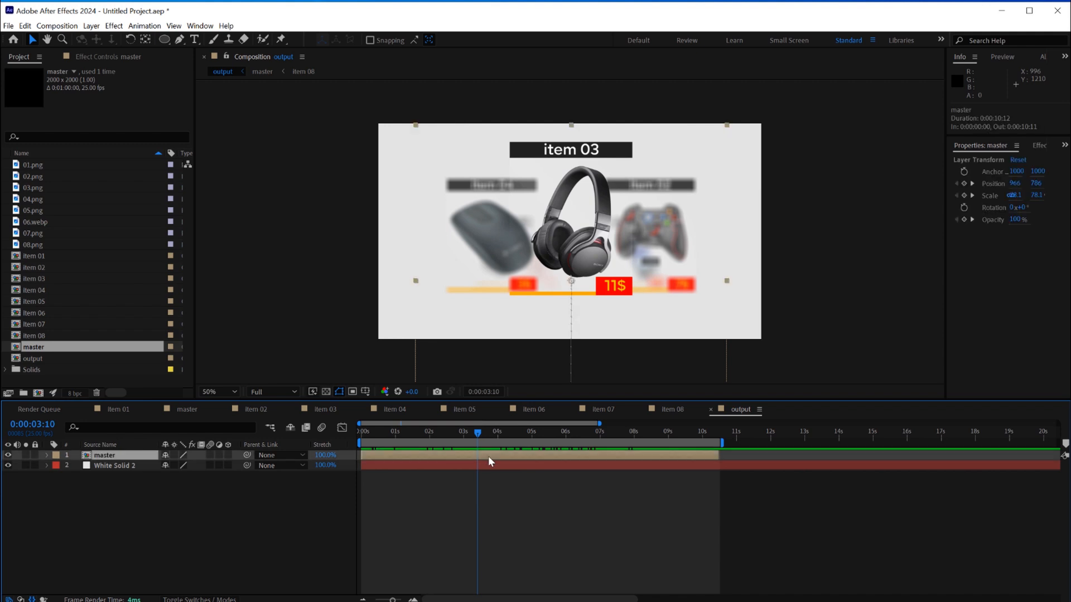
- Duplicate the master layer in the output composition and remove the Scale and Position animation from the copy
key(ctrl+d)
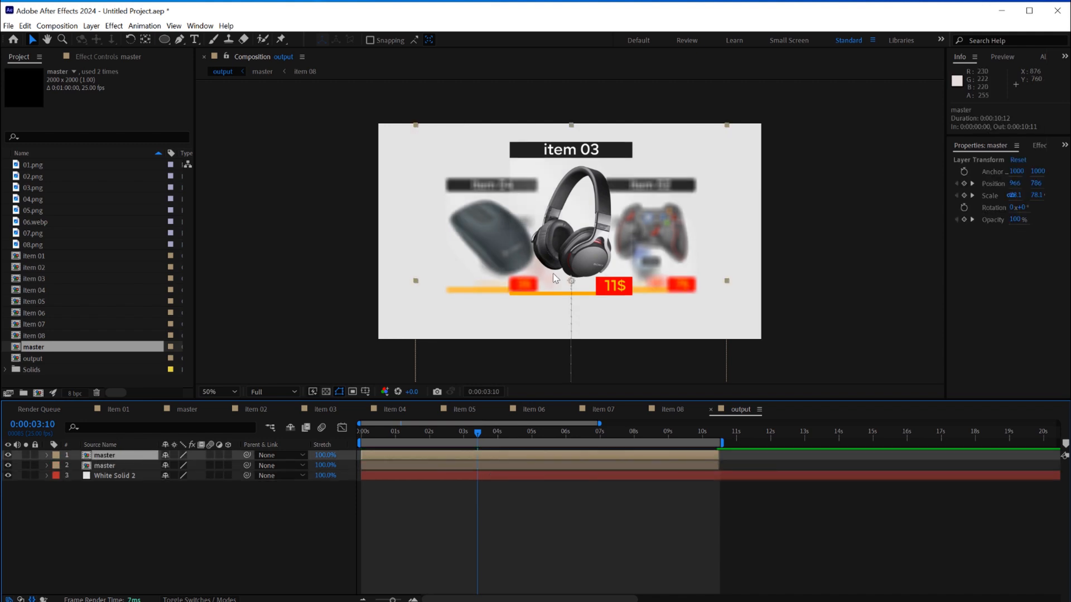
key(s)
click(76, 464)
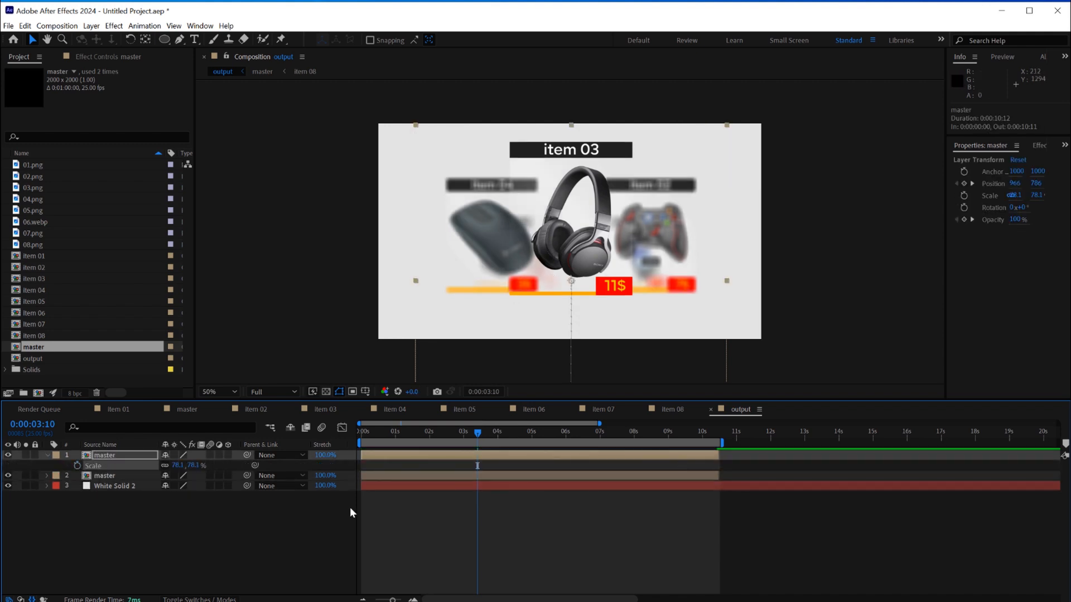
key(p)
click(77, 465)
- Flip and squash the copy vertically at position 966, 912 as a reflection, and place it beneath the original master layer as its child
drag(571, 126, 560, 357)
drag(587, 290, 587, 320)
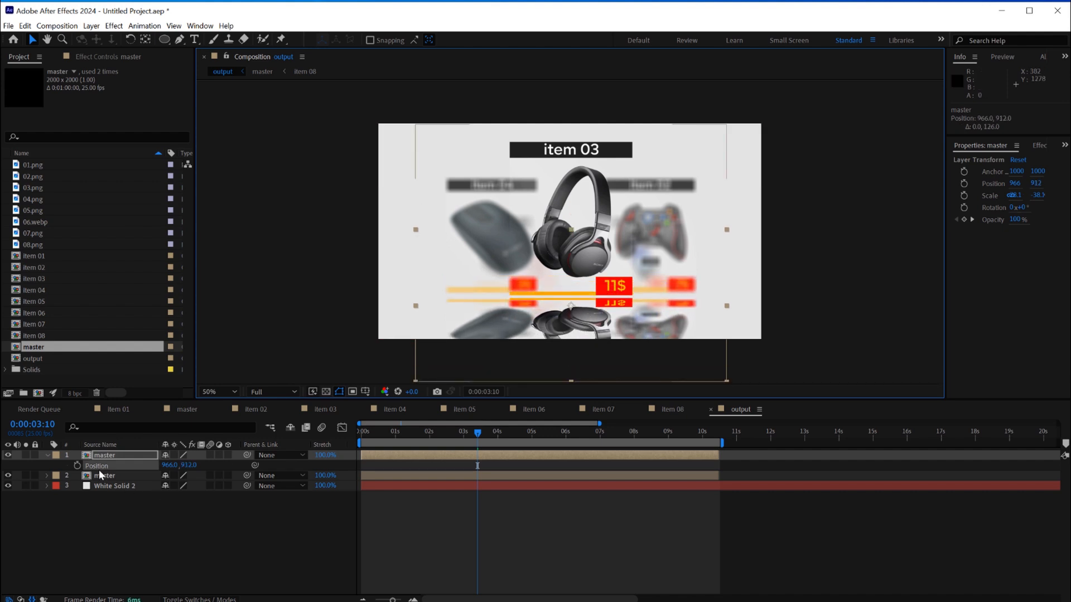
drag(247, 456, 258, 478)
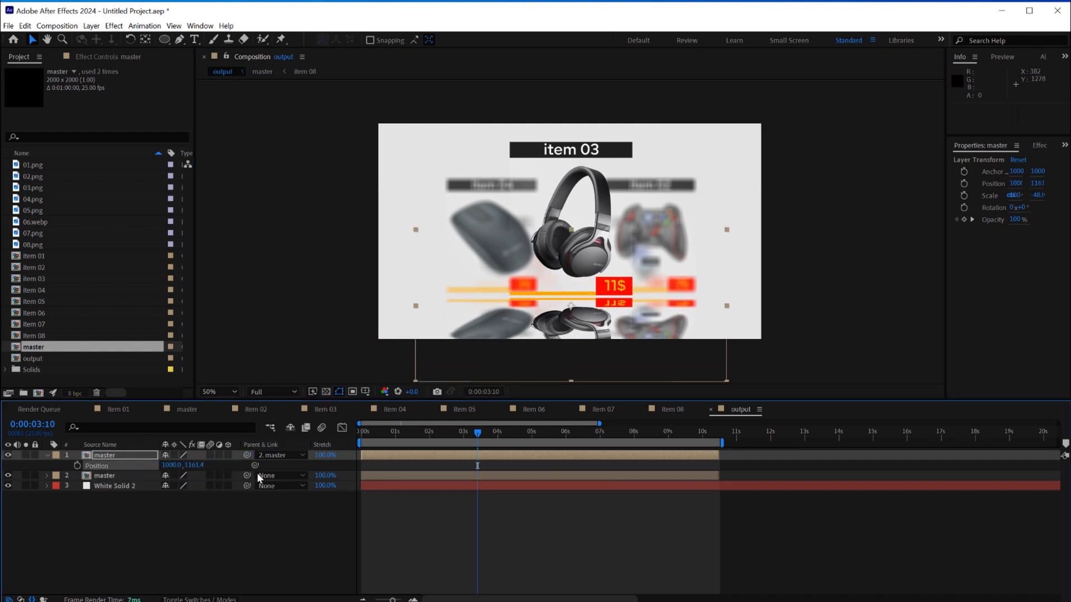
drag(135, 461, 129, 483)
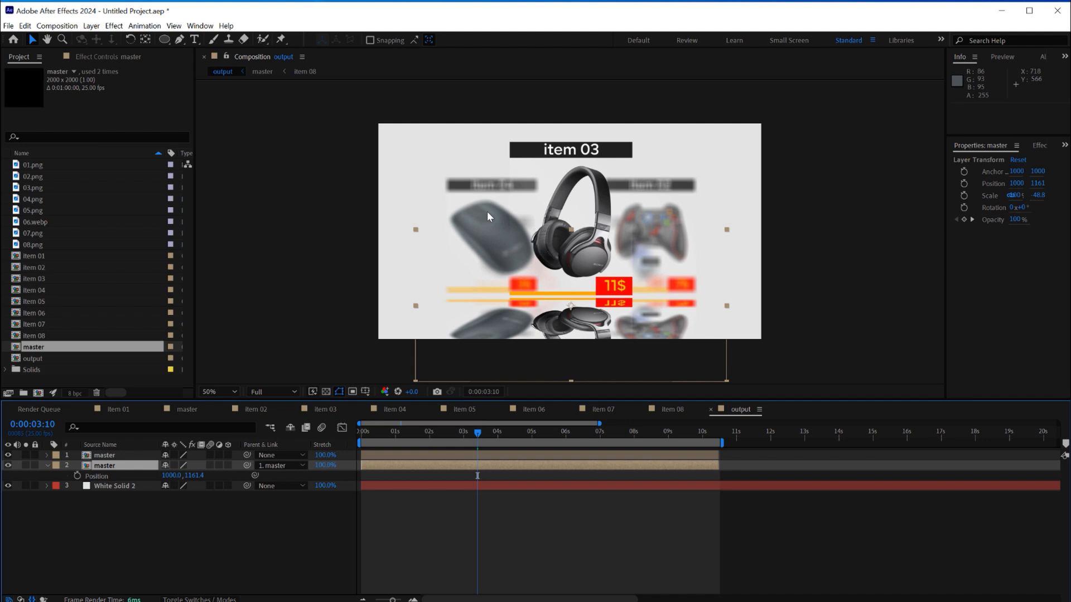
- Draw a rectangular mask over the upper part of the reflection layer and feather it by 318 pixels
click(164, 42)
click(196, 41)
drag(382, 127, 800, 309)
key(m)
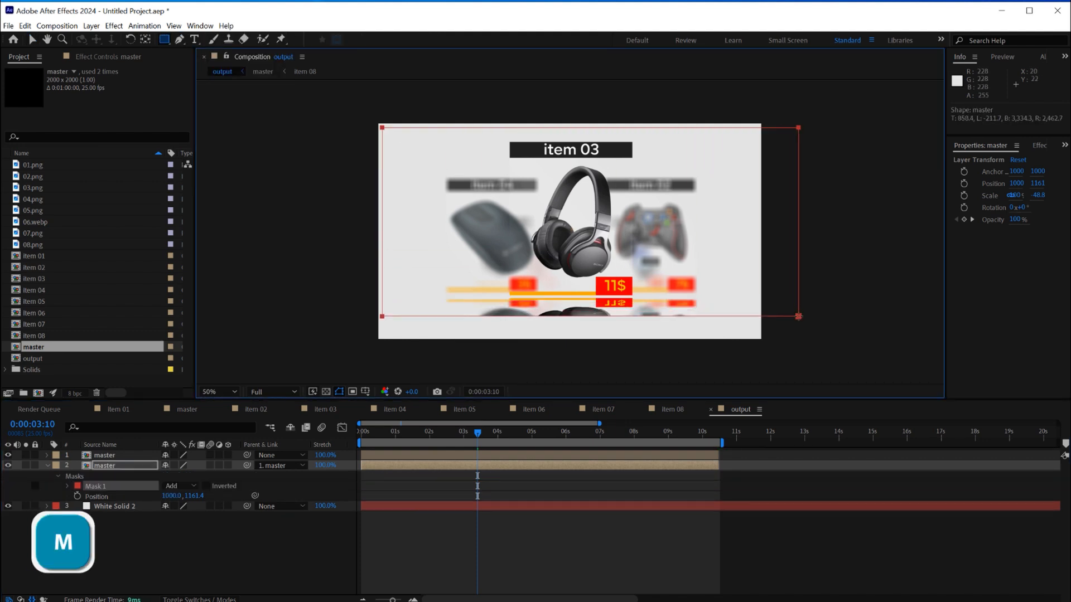
key(m)
key(m)
drag(191, 500, 330, 496)
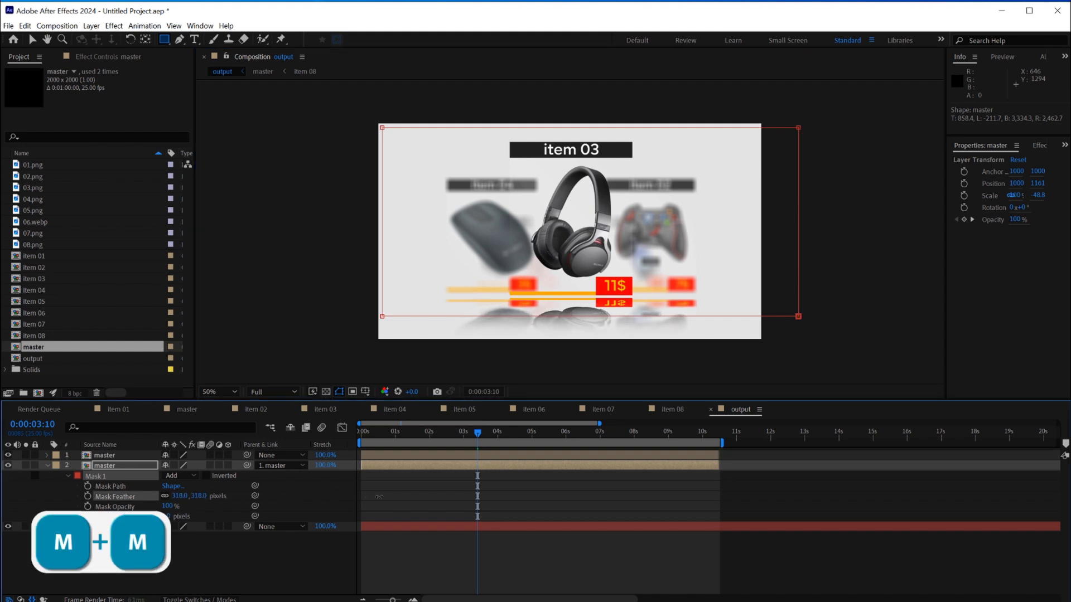
- Apply Fast Box Blur to the reflection with vertical dimensions and a blur radius of 31, and preview the carousel
click(110, 60)
right_click(91, 179)
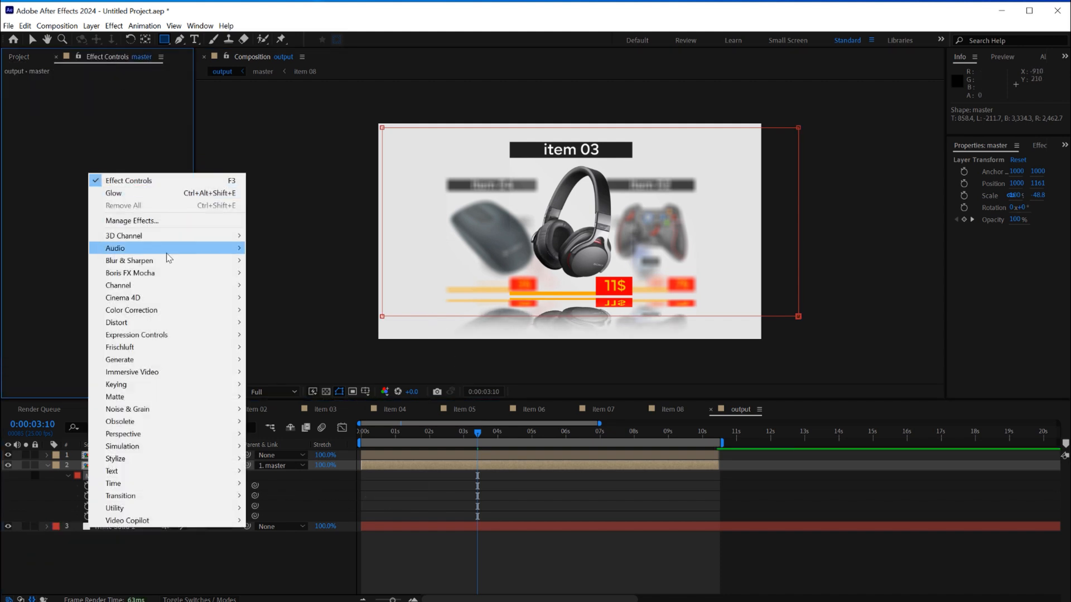
mouse_move(174, 262)
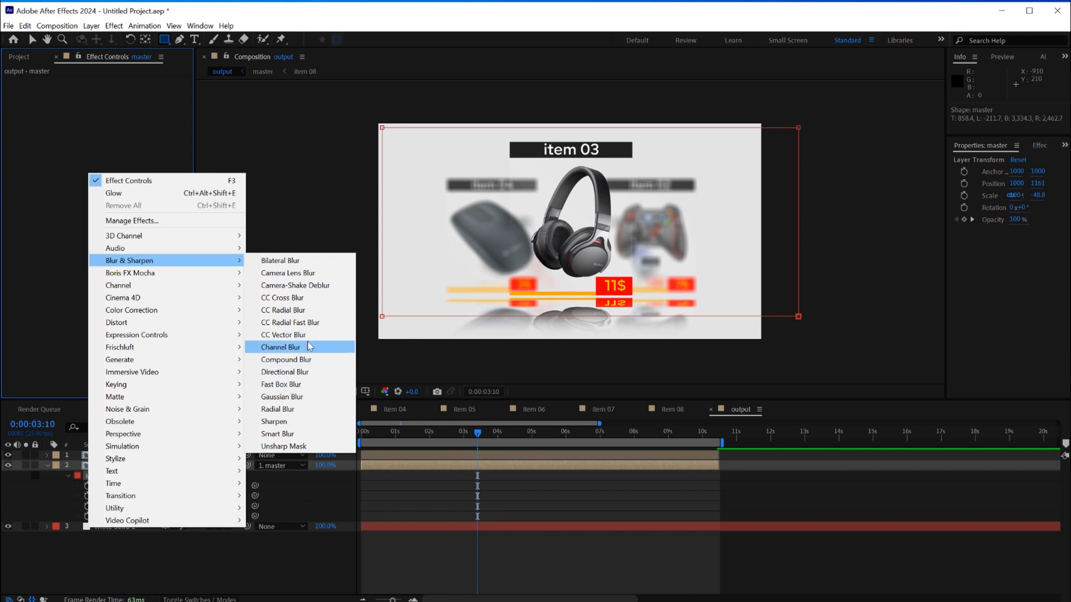
click(284, 384)
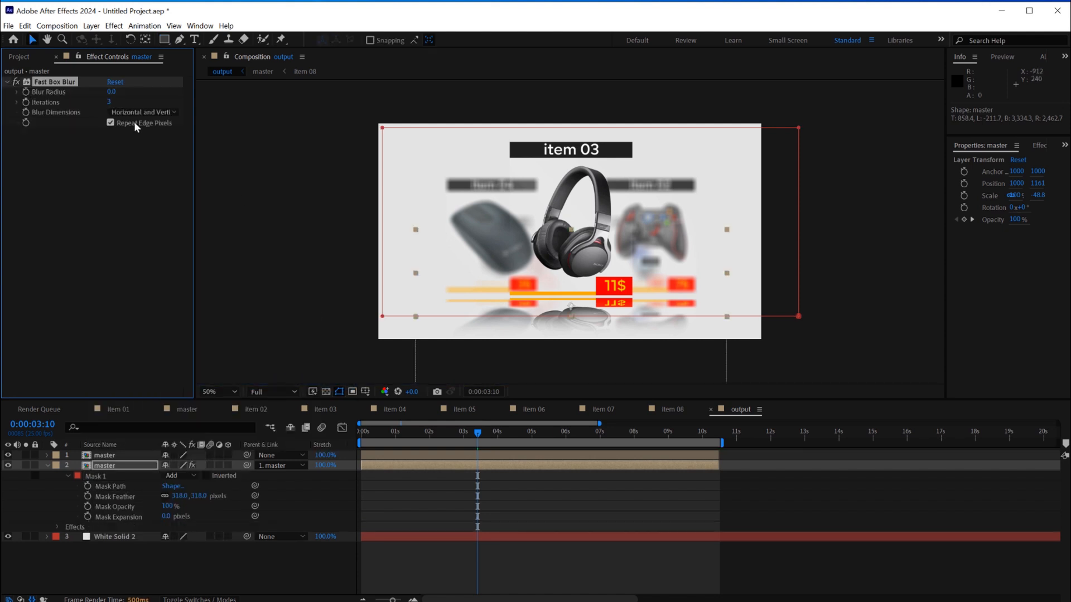
click(145, 150)
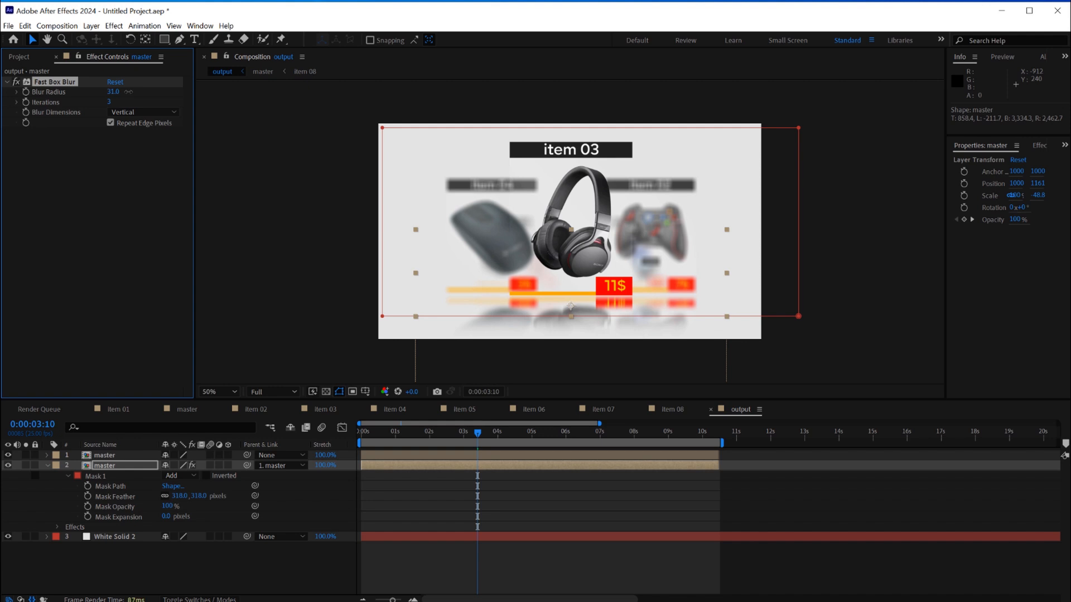
click(546, 490)
key(space)
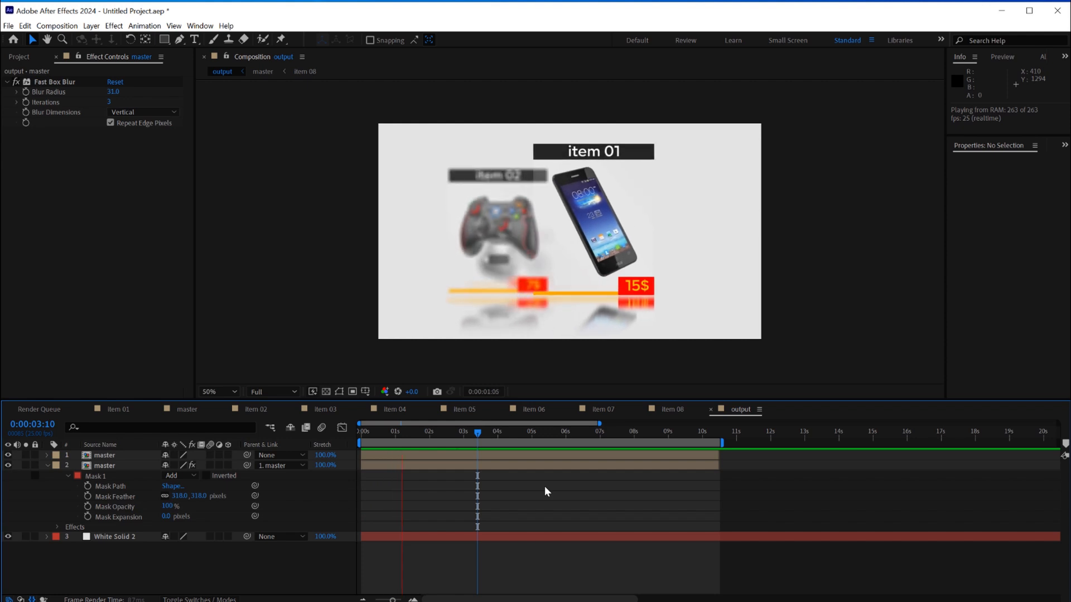
- Reveal the upper master layer's Opacity keyframes and check the fade-out at 0:00:10:11
click(620, 431)
click(661, 454)
key(t)
click(717, 431)
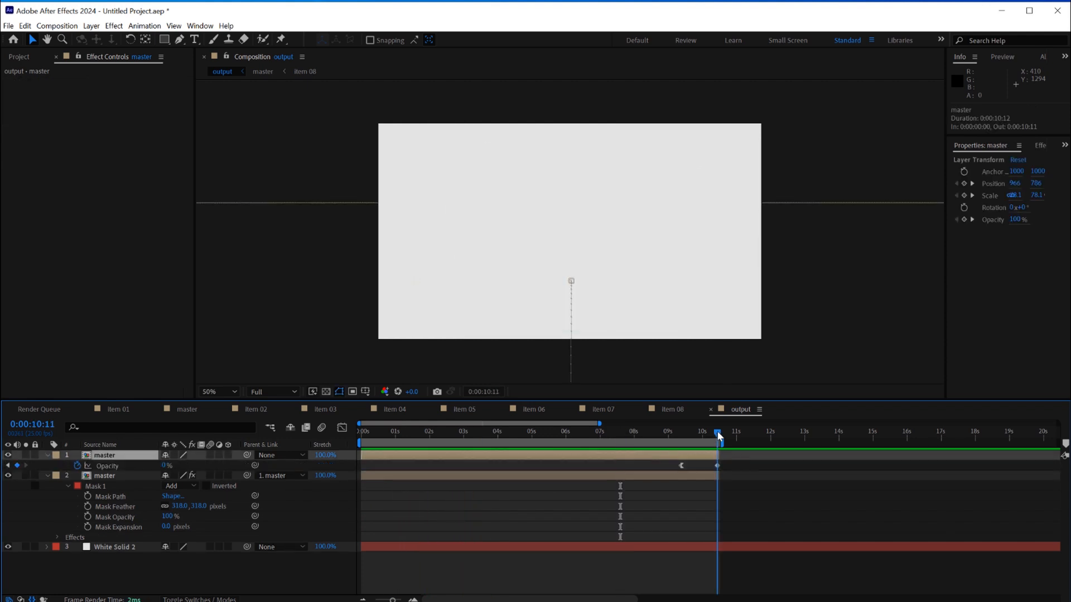
- Enable motion blur for the upper master layer, using the zoomed frame at 0:00:09:21 as reference
click(703, 433)
mouse_move(702, 430)
mouse_down()
mouse_move(685, 434)
mouse_move(707, 434)
mouse_move(696, 437)
mouse_up()
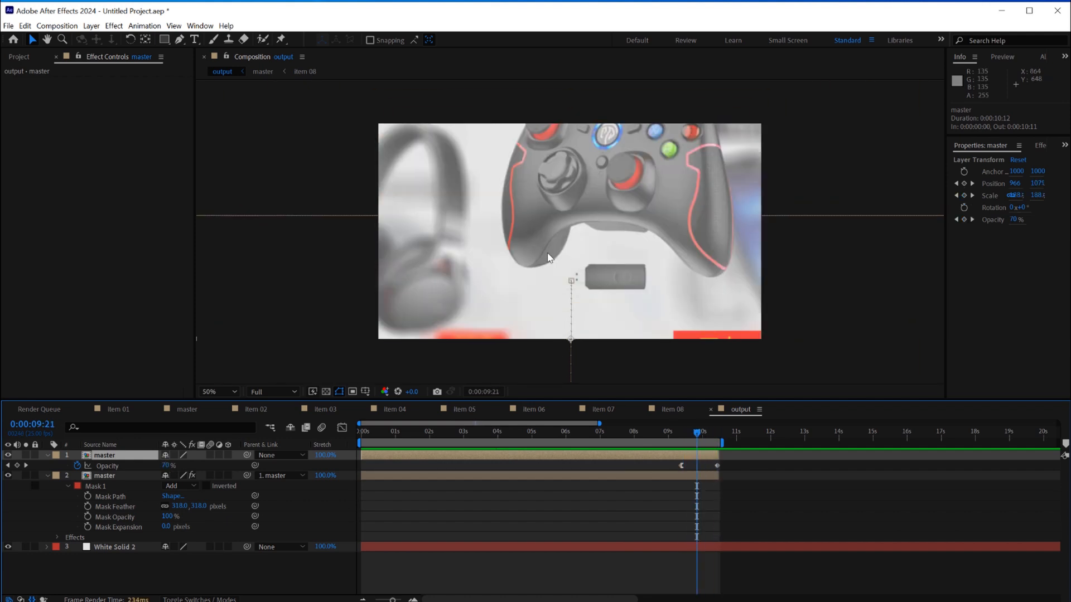
click(569, 463)
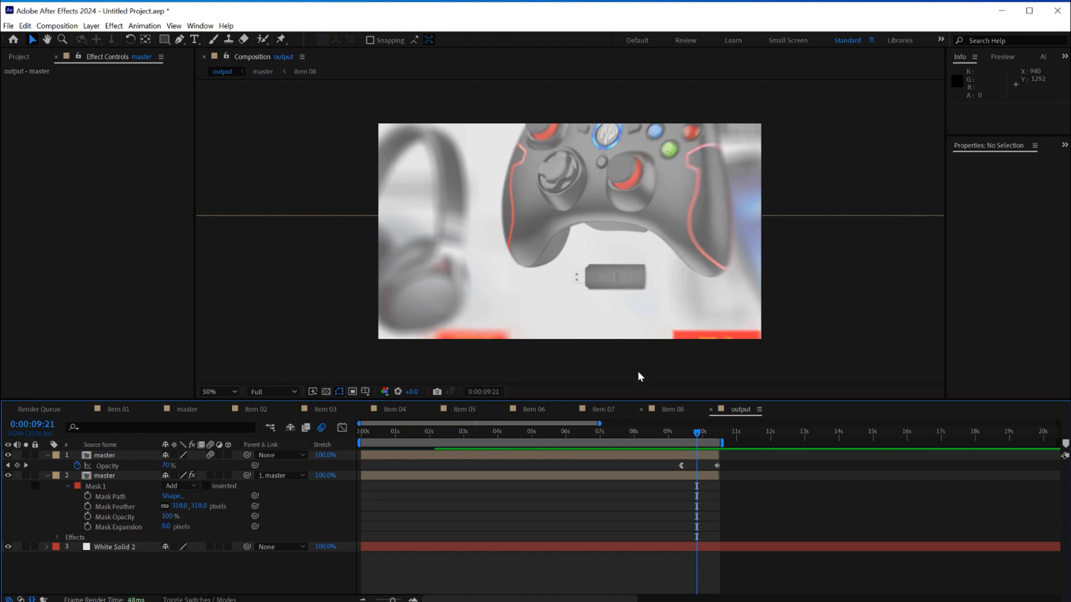
- Open the master composition, enlarge its timeline area, and collapse the properties of all layers
double_click(481, 456)
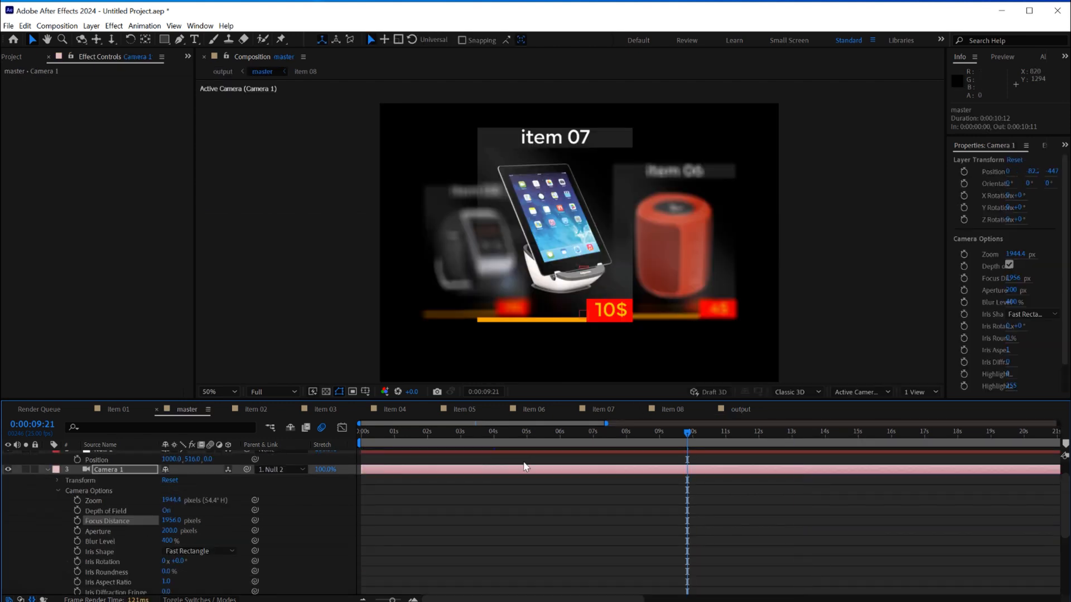
key(p)
drag(603, 400, 615, 322)
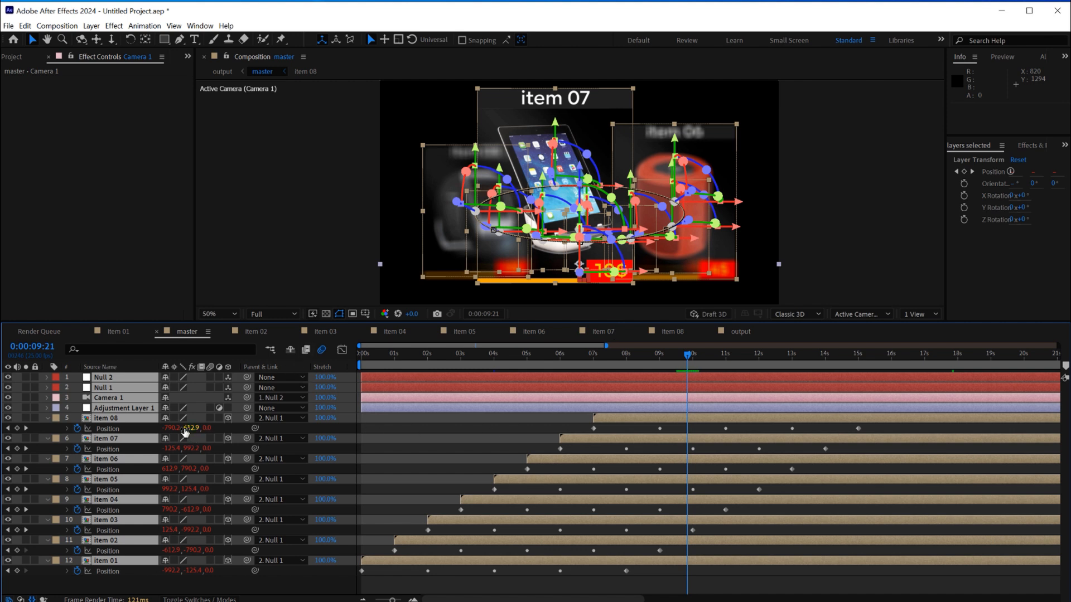
key(p)
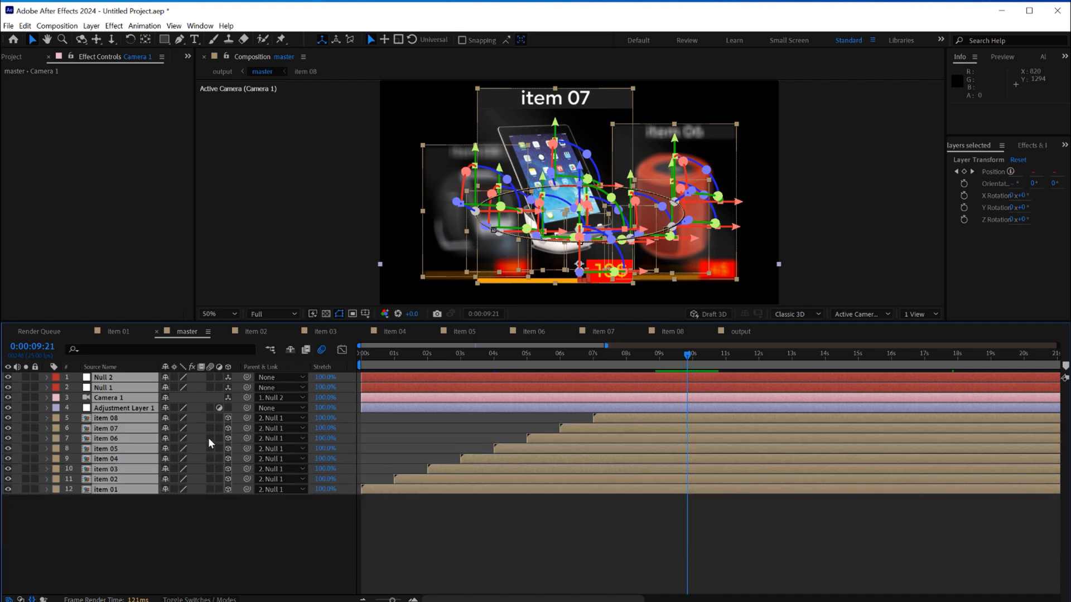
- Enable motion blur on the item 01 to item 08 layers and check the rotation around 0:00:11:23
click(574, 420)
click(615, 420)
shift+click(573, 490)
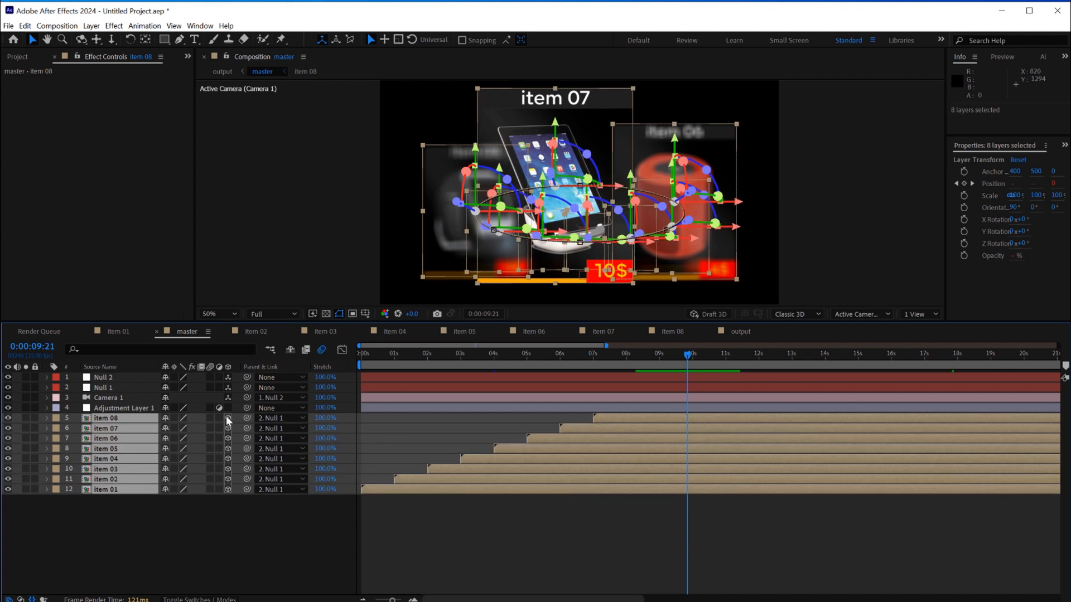
drag(689, 355, 753, 356)
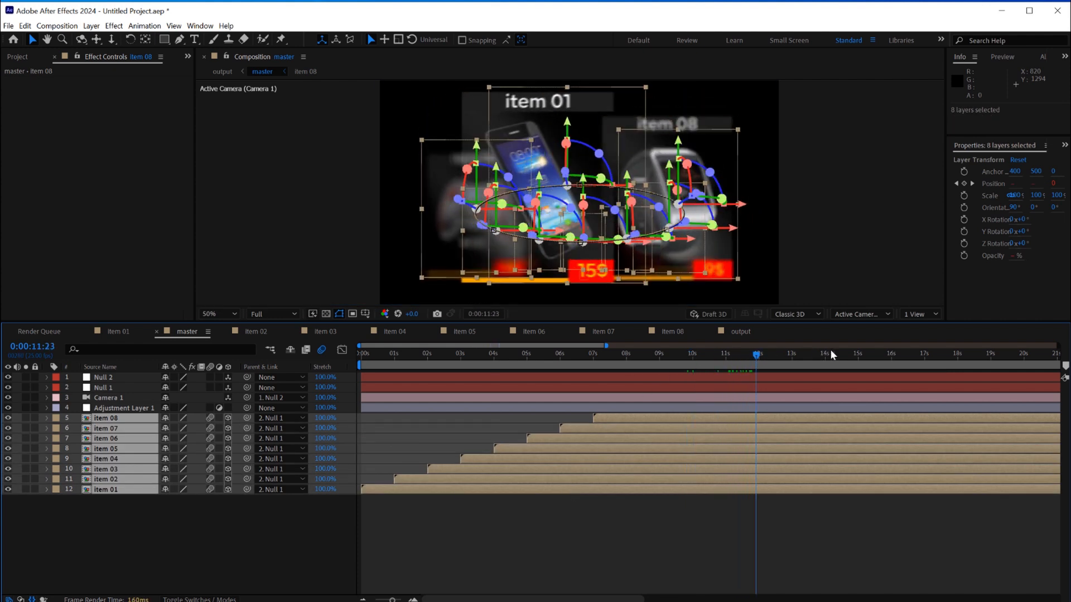